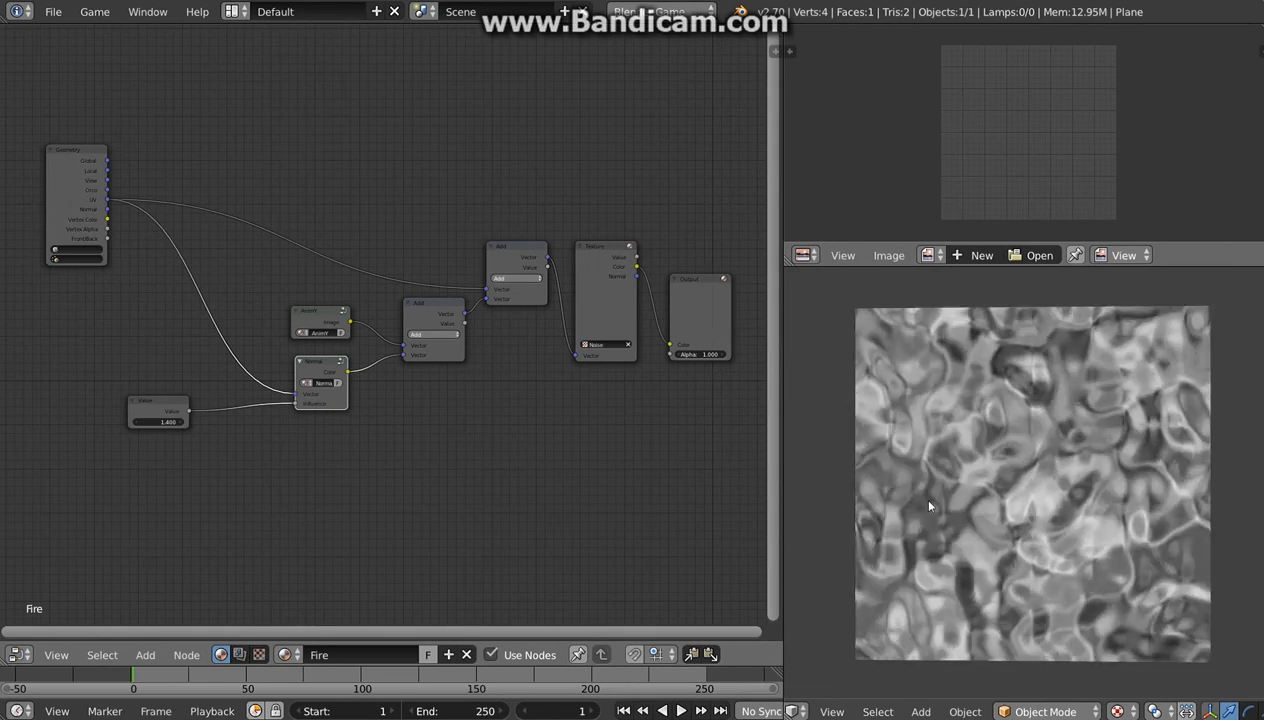
Stop the game preview and move the Value node closer to the Normal group node.
{"action": "key", "text": "Escape"}
{"action": "middle_click_drag", "start_coordinate": [381, 432], "coordinate": [395, 423]}
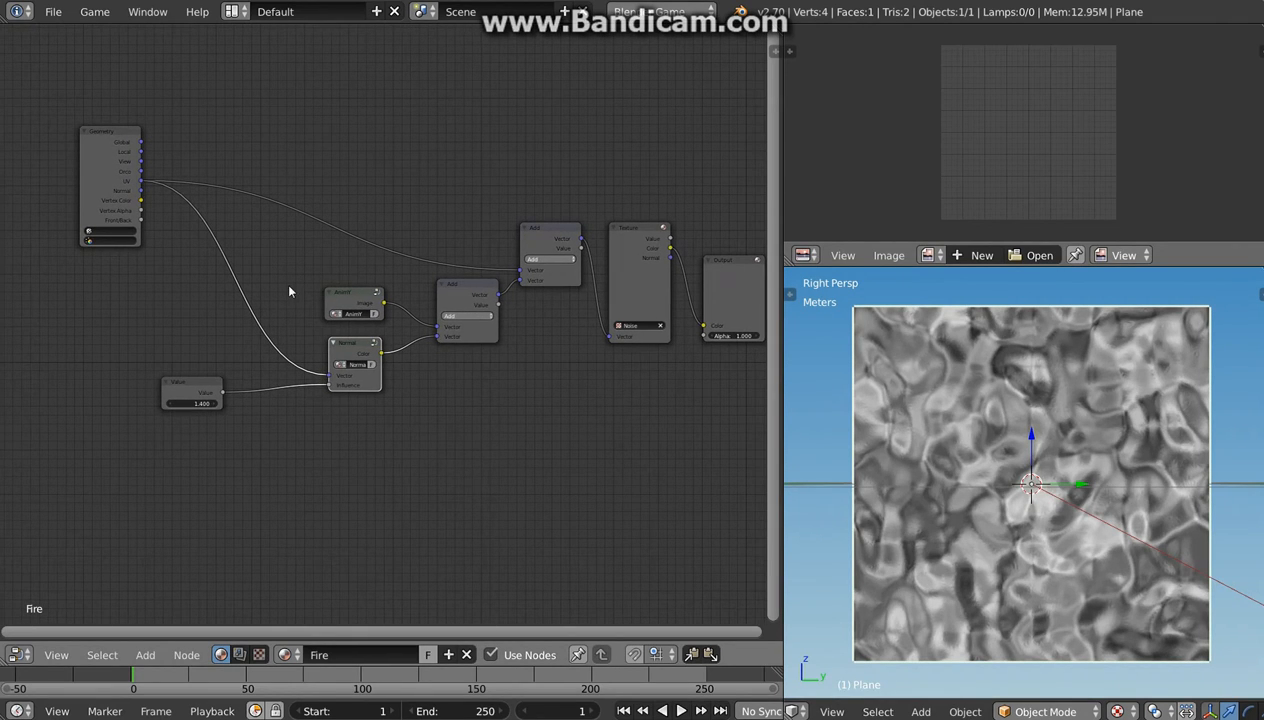
{"action": "scroll", "coordinate": [197, 241], "scroll_direction": "up", "scroll_amount": 4}
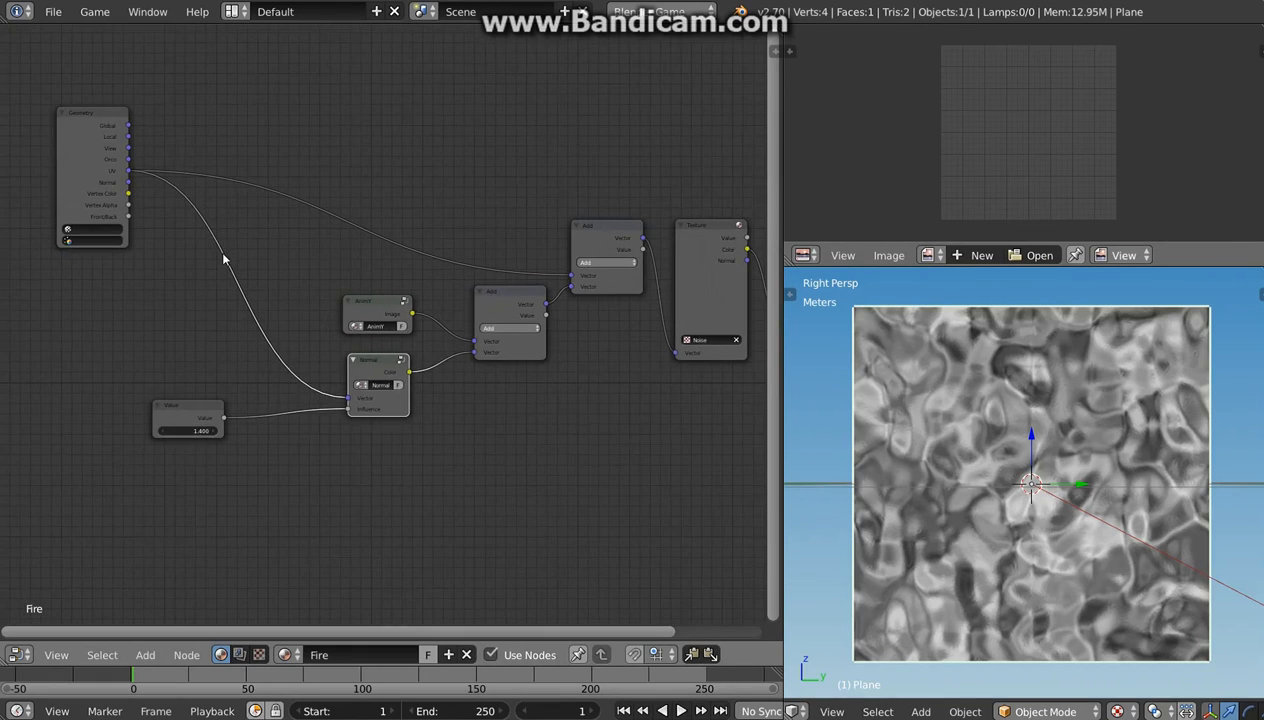
{"action": "middle_click_drag", "start_coordinate": [257, 296], "coordinate": [312, 318]}
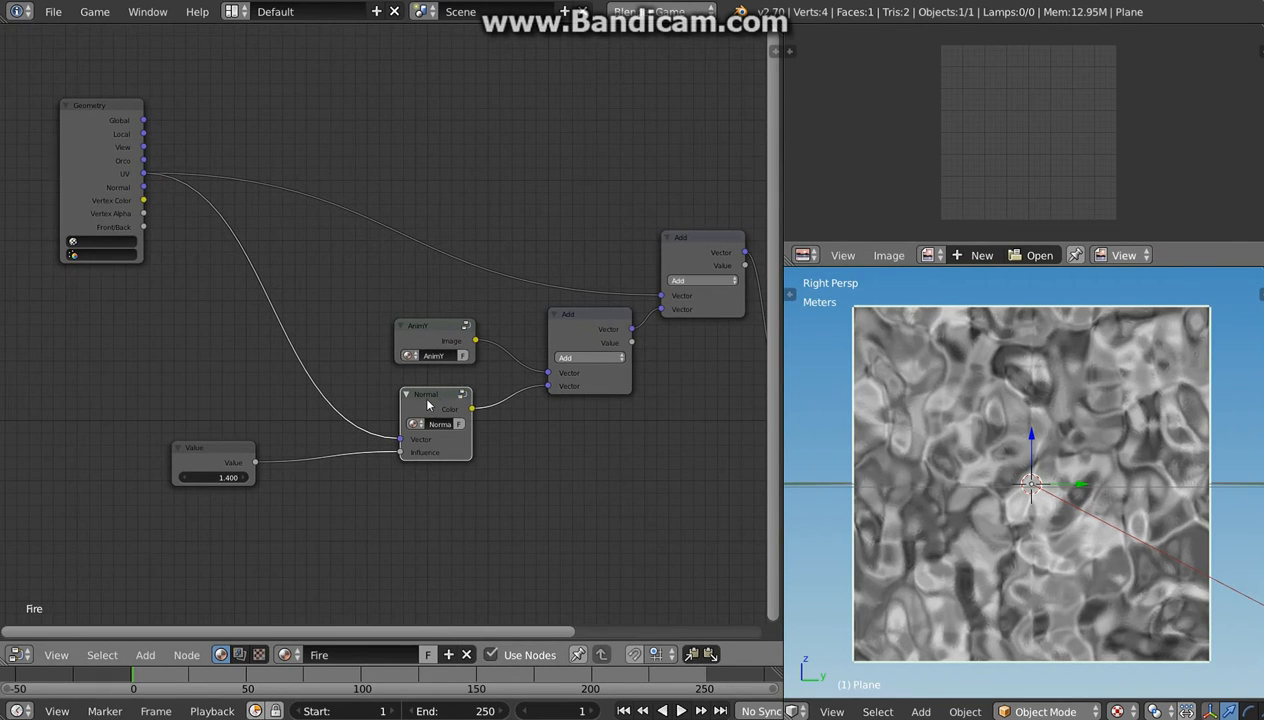
{"action": "mouse_move", "coordinate": [426, 400]}
{"action": "left_mouse_down"}
{"action": "mouse_move", "coordinate": [412, 392]}
{"action": "mouse_move", "coordinate": [426, 397]}
{"action": "mouse_move", "coordinate": [400, 406]}
{"action": "mouse_move", "coordinate": [429, 400]}
{"action": "left_mouse_up"}
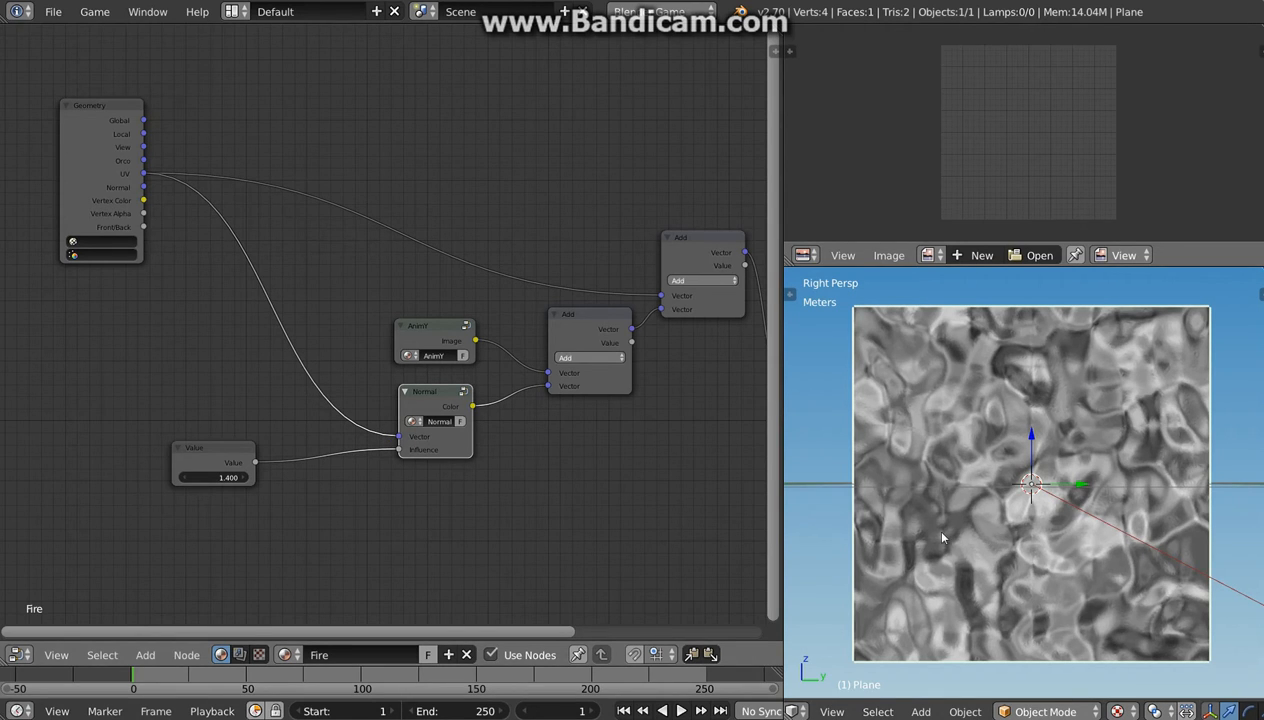
{"action": "left_click_drag", "start_coordinate": [211, 452], "coordinate": [276, 457]}
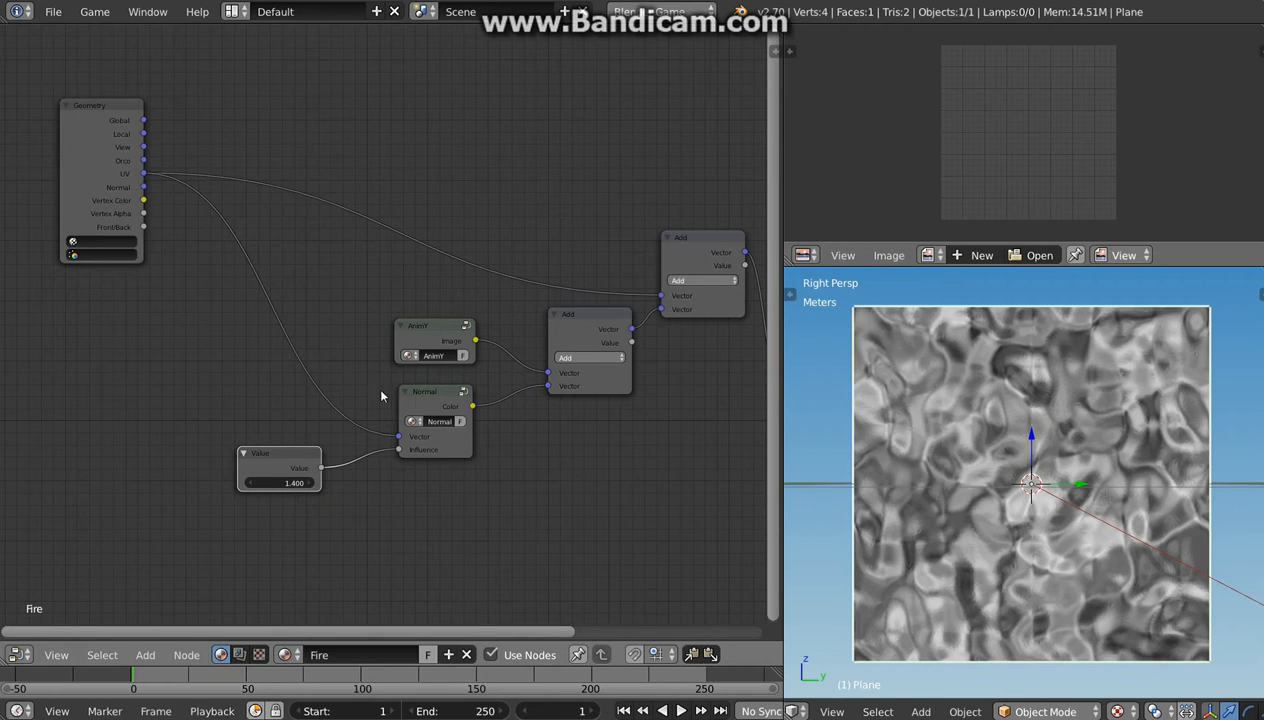
Insert a Mapping node into the link between the Geometry node's UV output and the Normal group's Vector input.
{"action": "scroll", "coordinate": [224, 307], "scroll_direction": "up", "scroll_amount": 1}
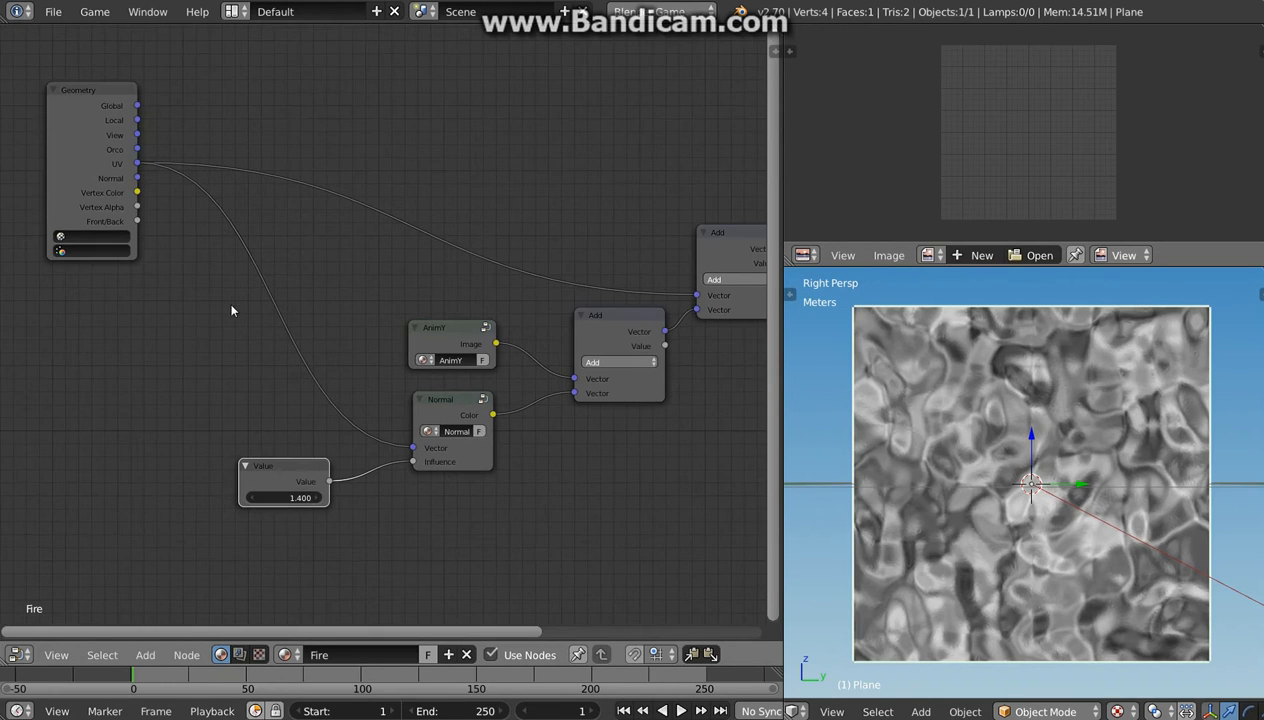
{"action": "key", "text": "shift+a"}
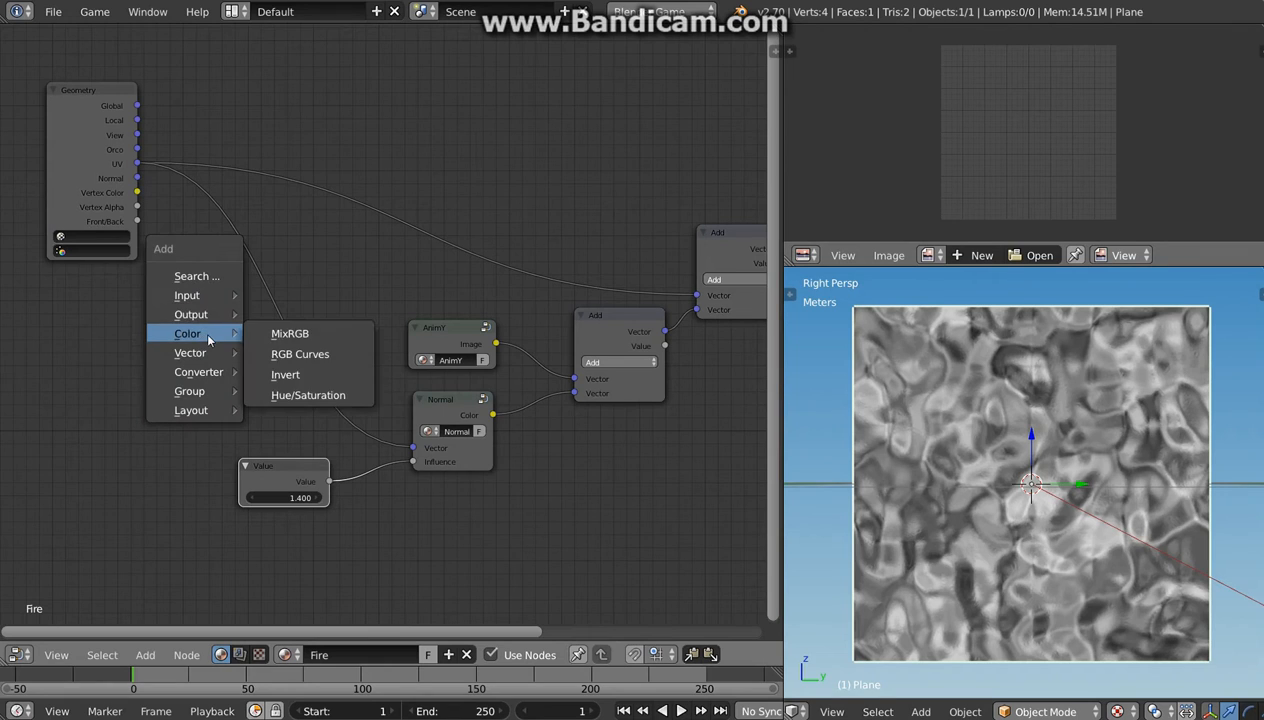
{"action": "mouse_move", "coordinate": [220, 353]}
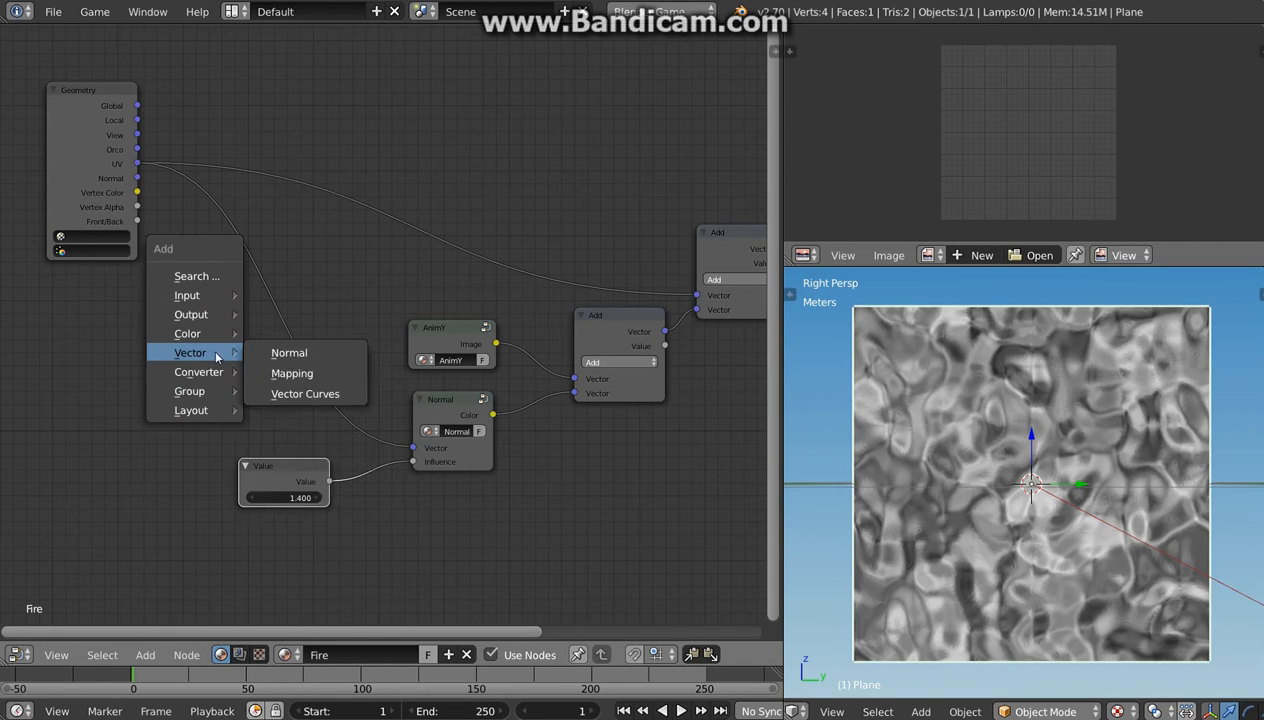
{"action": "left_click", "coordinate": [292, 373]}
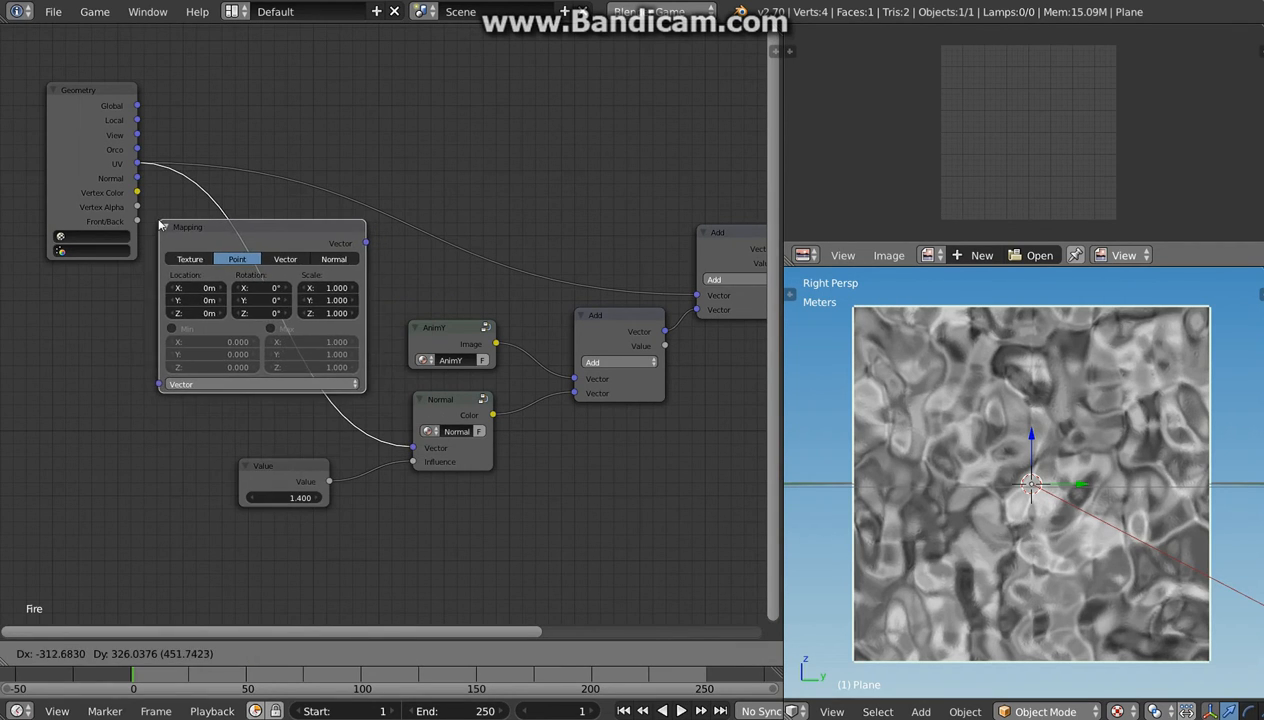
{"action": "left_click", "coordinate": [190, 240]}
Lower the Mapping node's X scale gradually to 0.4.
{"action": "scroll", "coordinate": [352, 293], "scroll_direction": "up", "scroll_amount": 2}
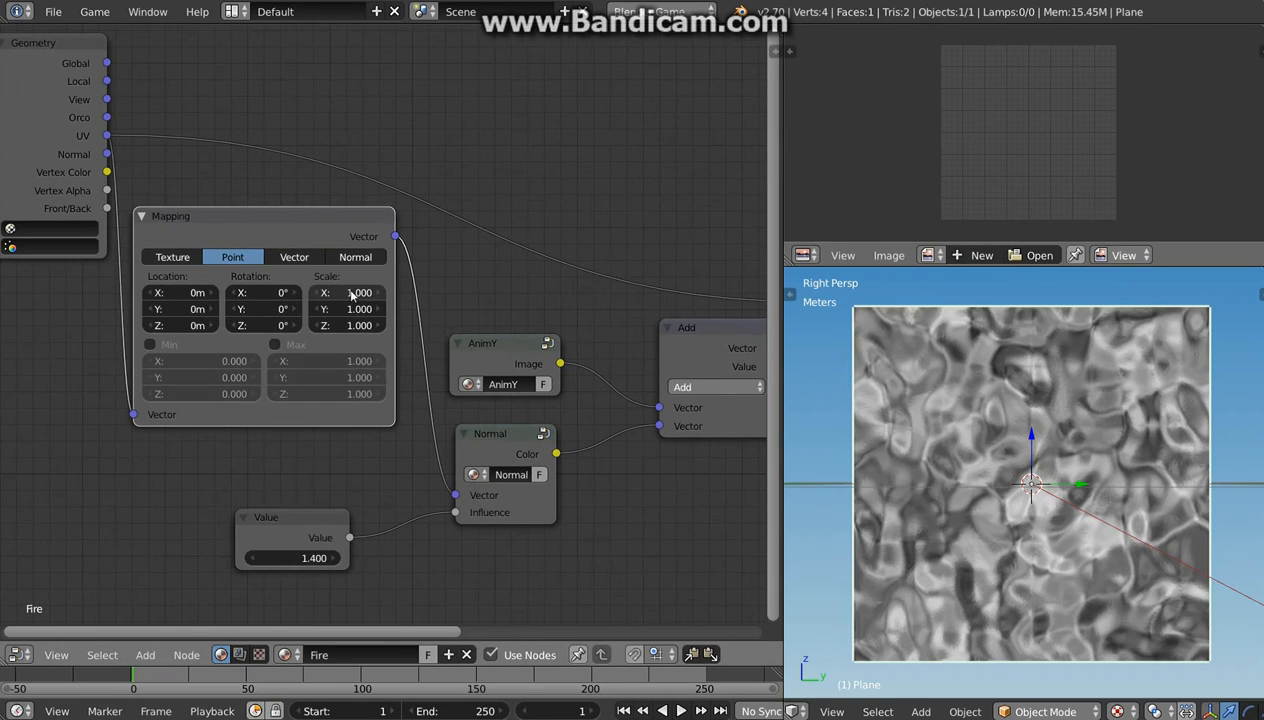
{"action": "left_click", "coordinate": [315, 293]}
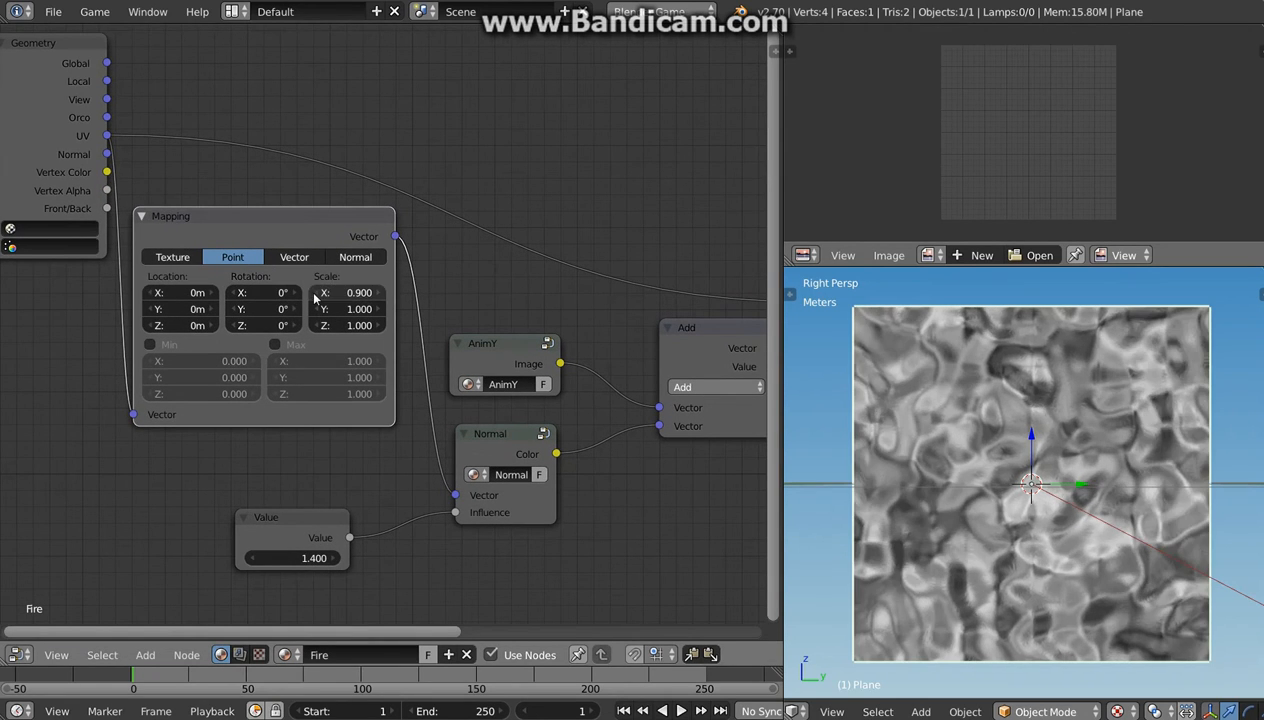
{"action": "left_click", "coordinate": [315, 293]}
{"action": "left_click", "coordinate": [315, 294]}
{"action": "left_click", "coordinate": [315, 294]}
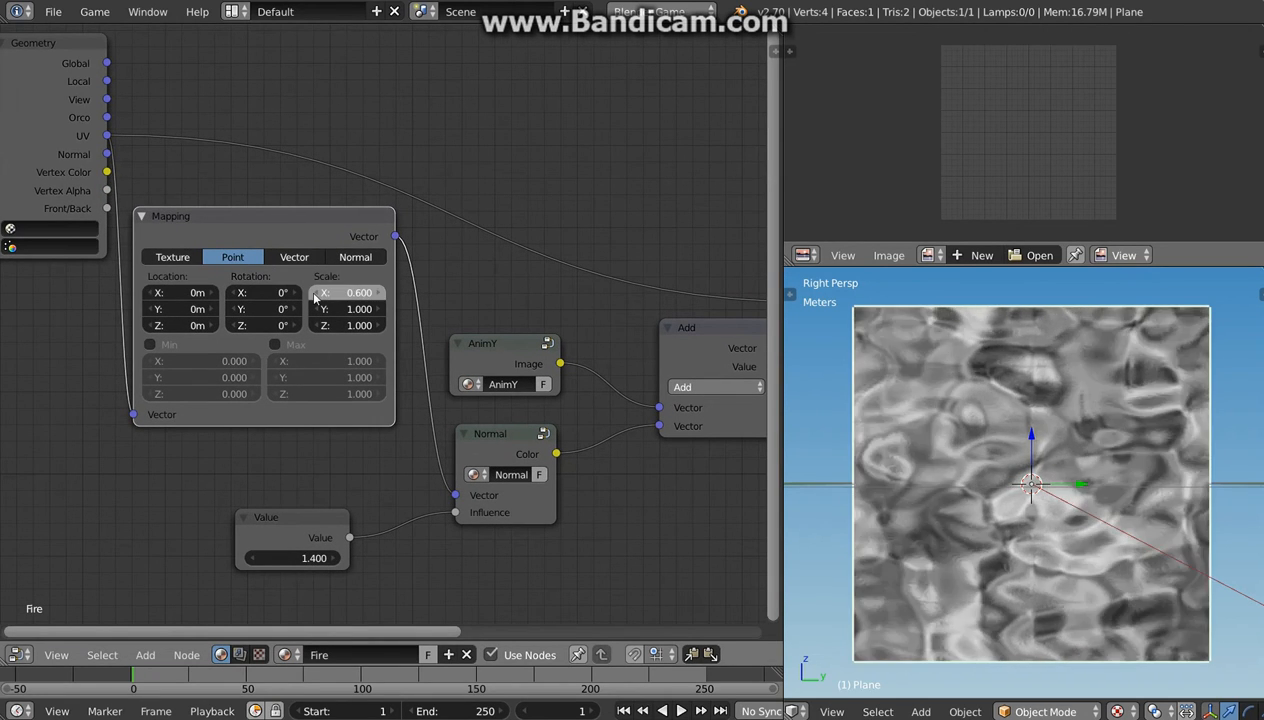
{"action": "left_click", "coordinate": [315, 294]}
{"action": "left_click", "coordinate": [315, 294]}
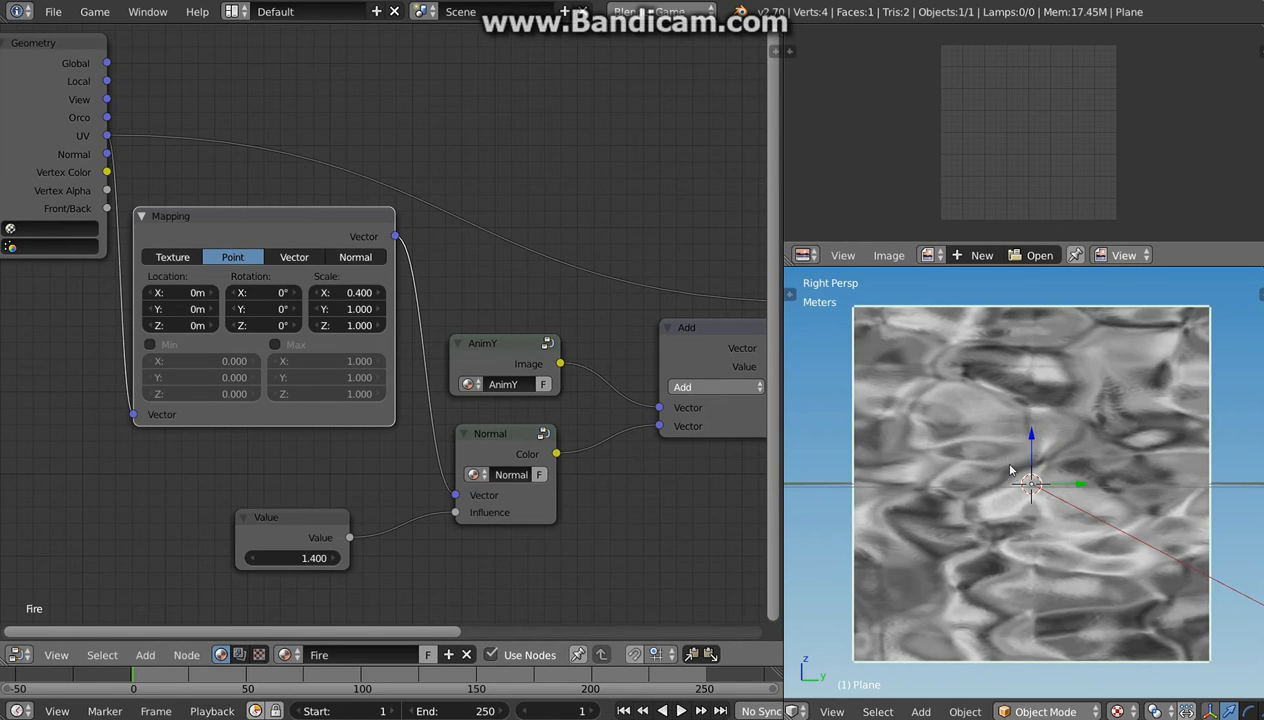
Set the Mapping node's scale to 0.2 in X and 0.1 in Y, and preview the animated noise in the game engine.
{"action": "left_click", "coordinate": [348, 293]}
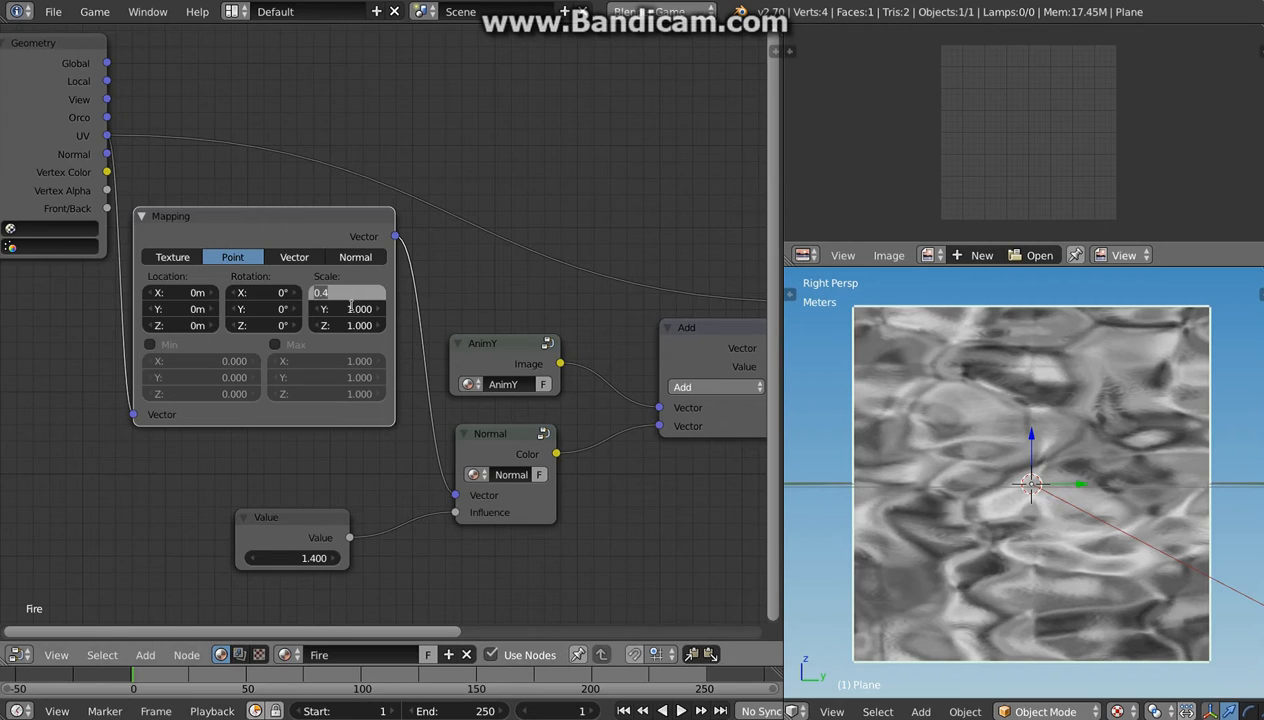
{"action": "key", "text": "BackSpace"}
{"action": "key", "text": "Tab"}
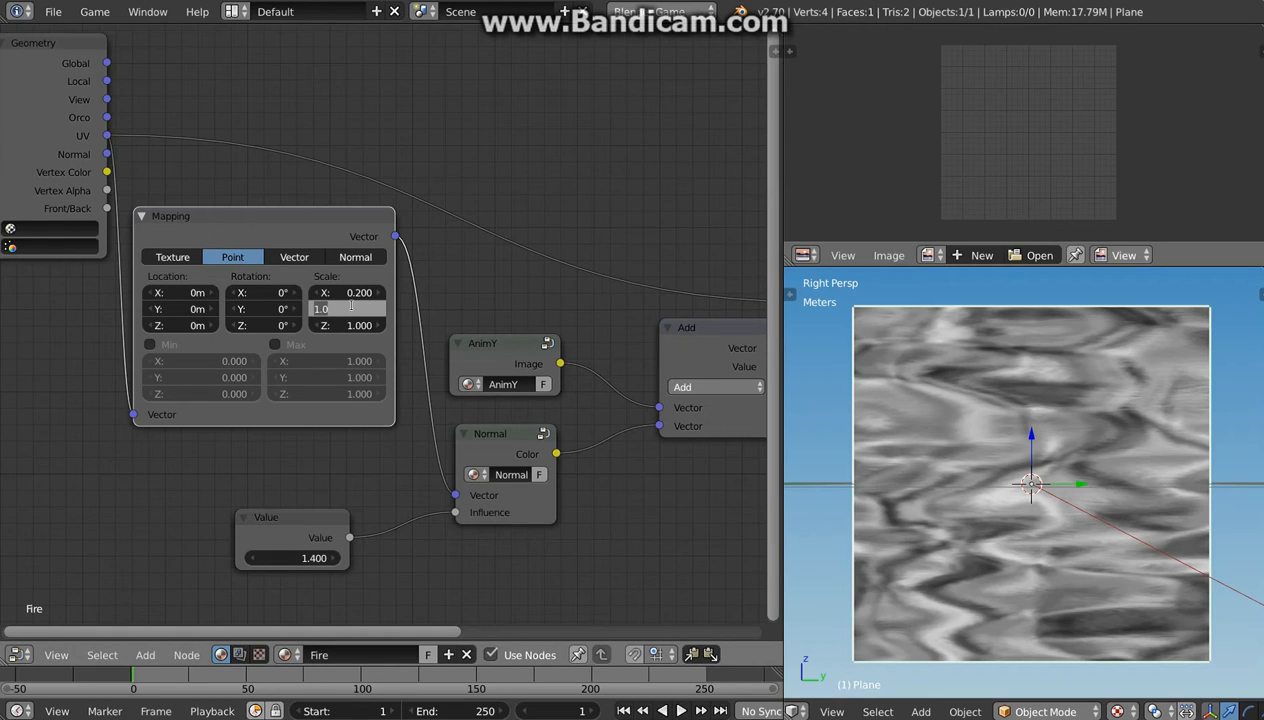
{"action": "key", "text": "BackSpace"}
{"action": "type", "text": ".1"}
{"action": "key", "text": "Return"}
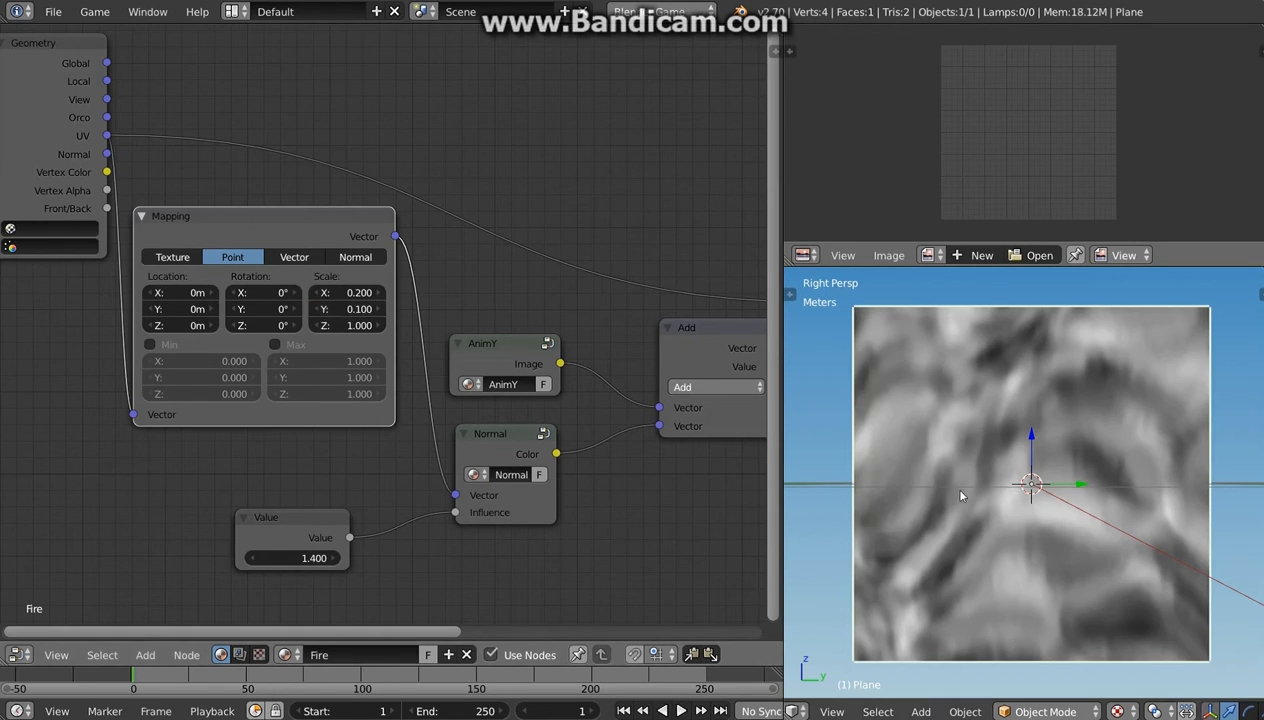
{"action": "key", "text": "p"}
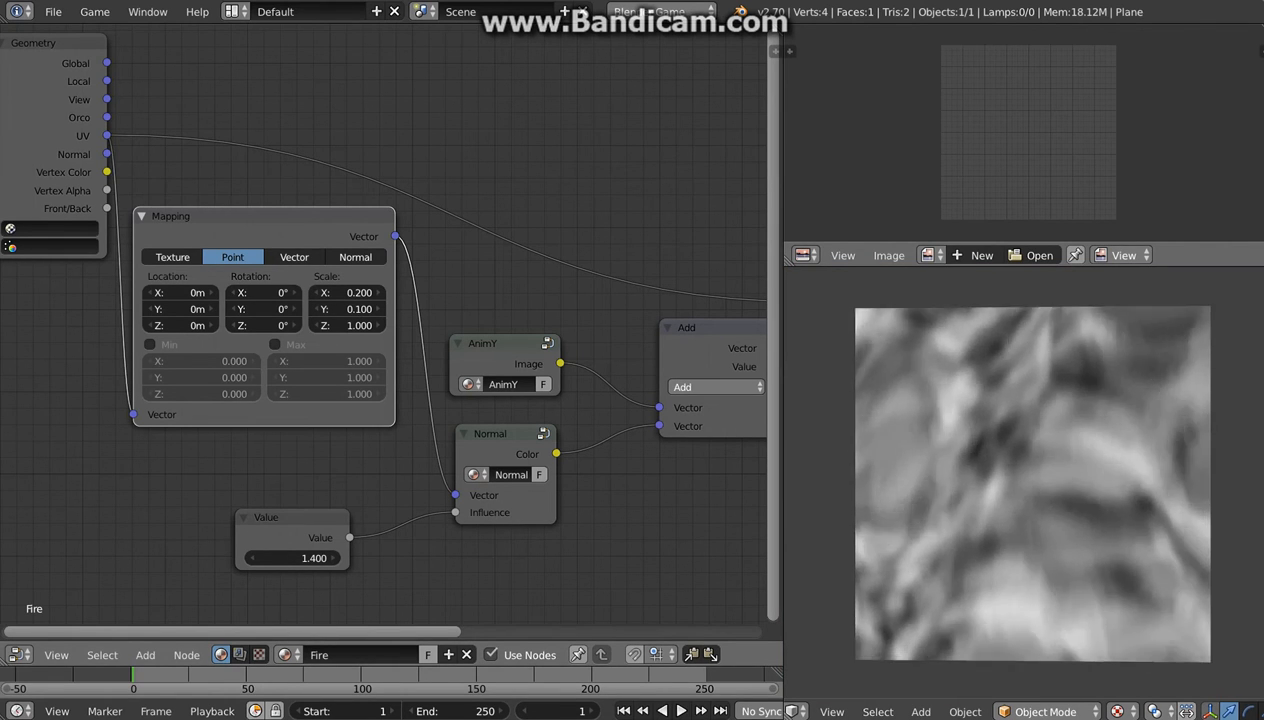
{"action": "key", "text": "Escape"}
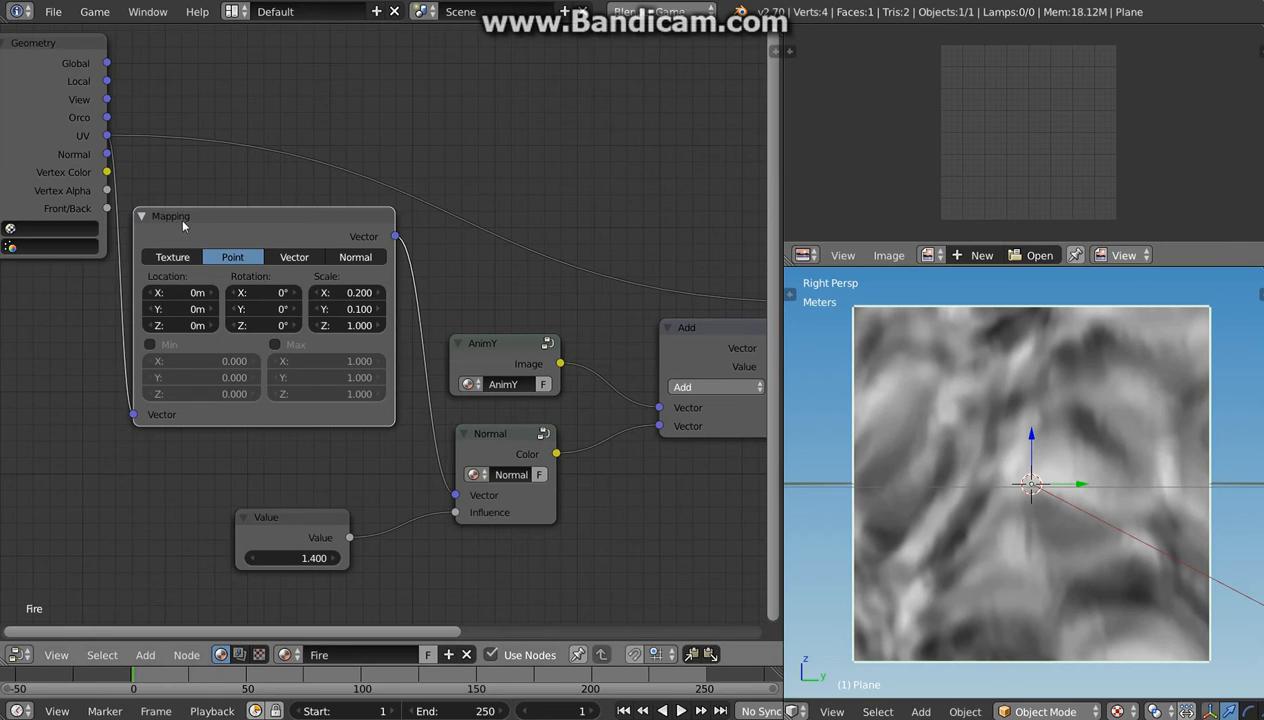
Space the Mapping node away from the Geometry node and move the Geometry node below the node chain.
{"action": "left_click_drag", "start_coordinate": [137, 228], "coordinate": [211, 228]}
{"action": "scroll", "coordinate": [547, 433], "scroll_direction": "down", "scroll_amount": 3}
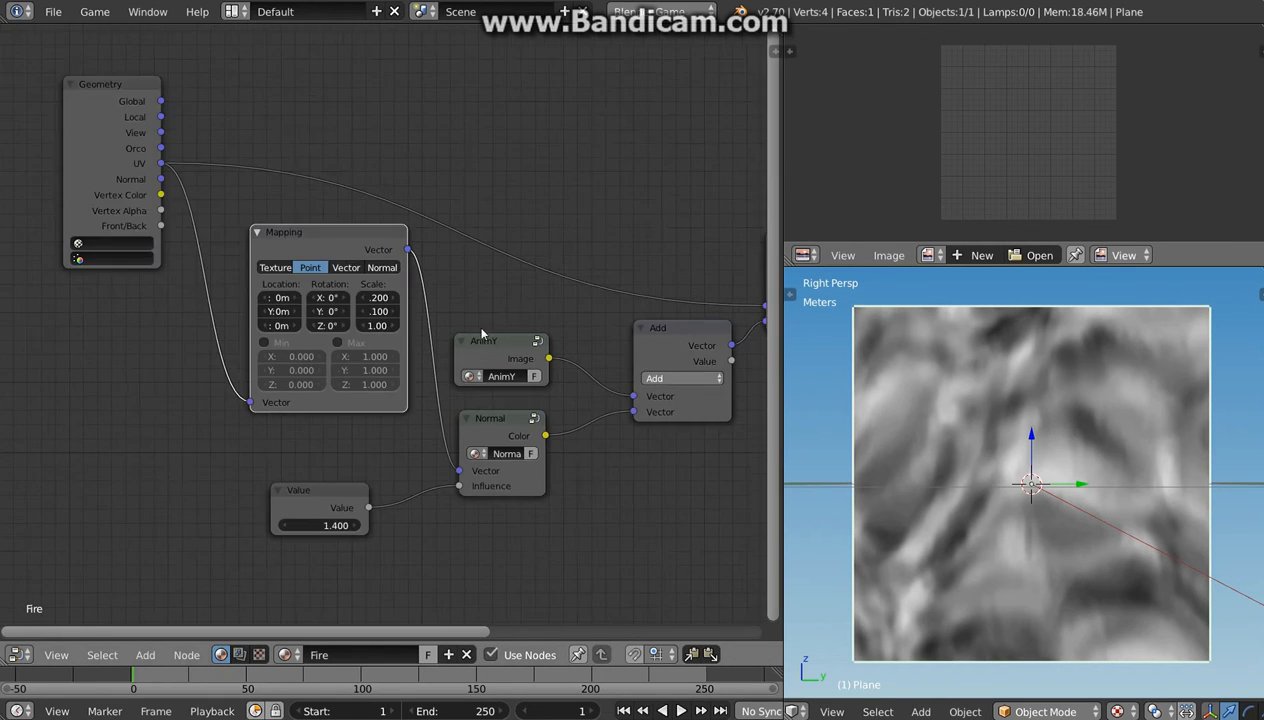
{"action": "middle_click_drag", "start_coordinate": [547, 433], "coordinate": [460, 330]}
{"action": "scroll", "coordinate": [505, 335], "scroll_direction": "down", "scroll_amount": 2}
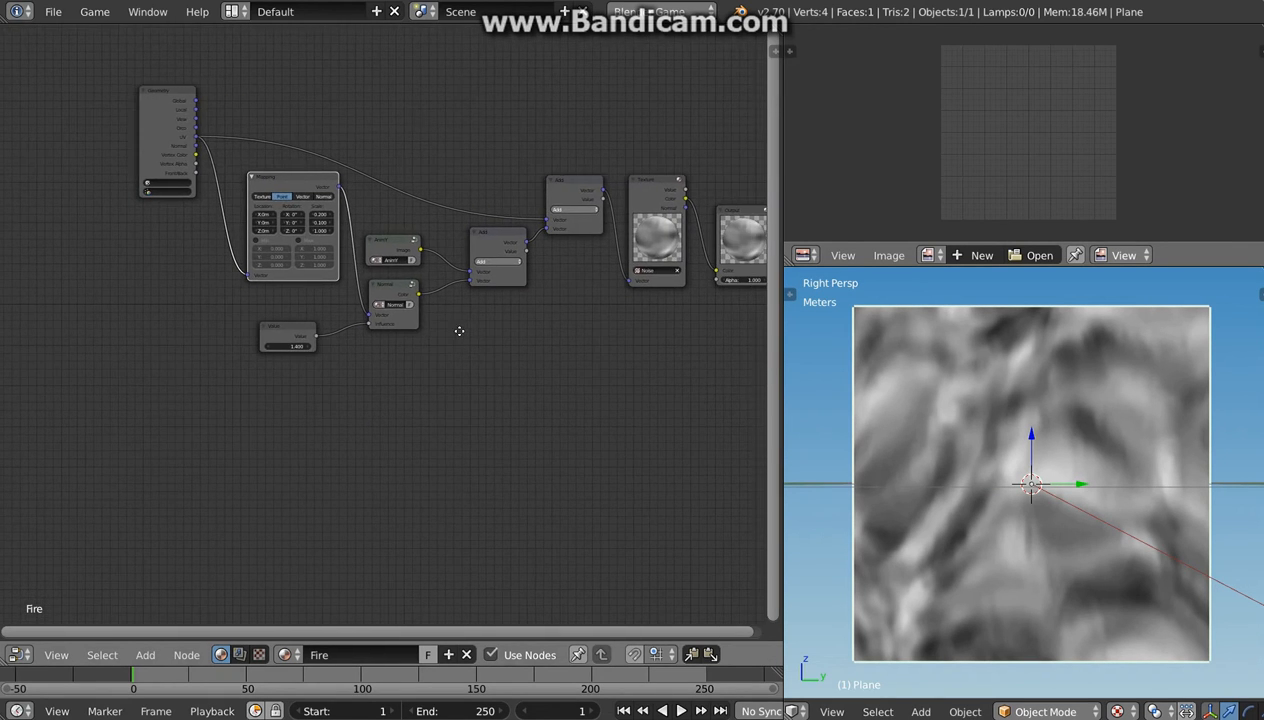
{"action": "left_click", "coordinate": [161, 102]}
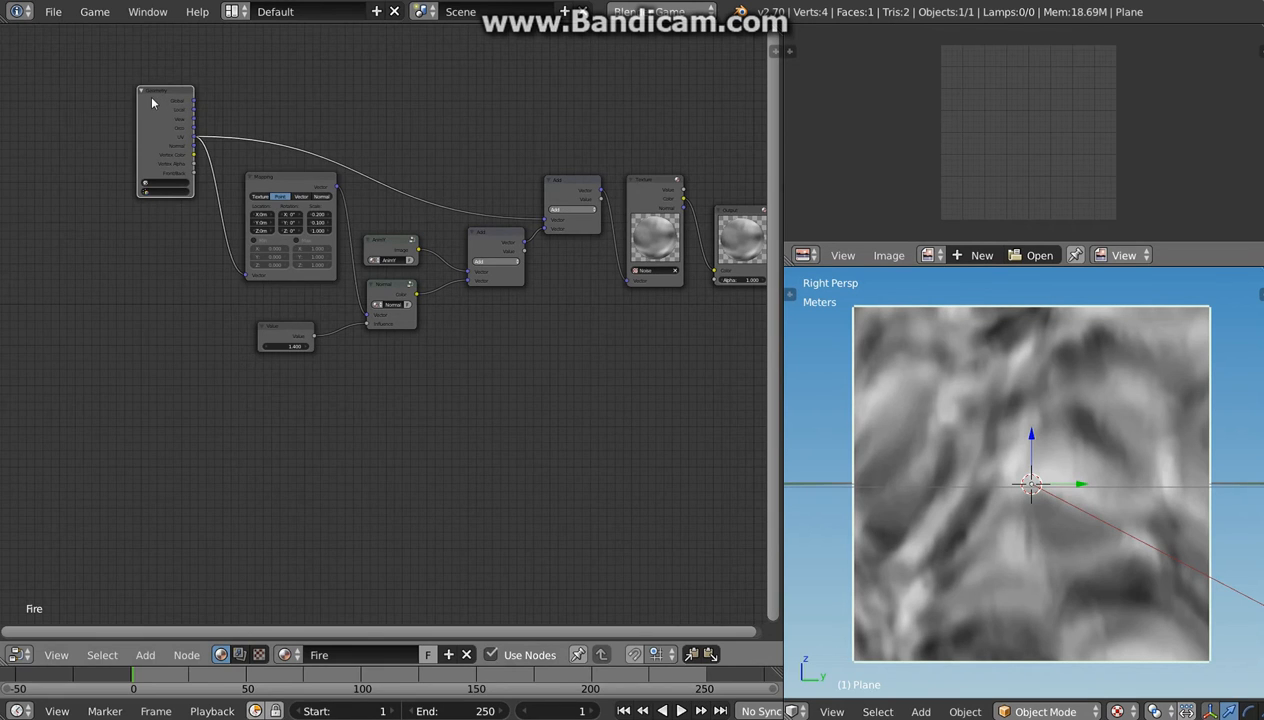
{"action": "left_click_drag", "start_coordinate": [152, 103], "coordinate": [146, 422]}
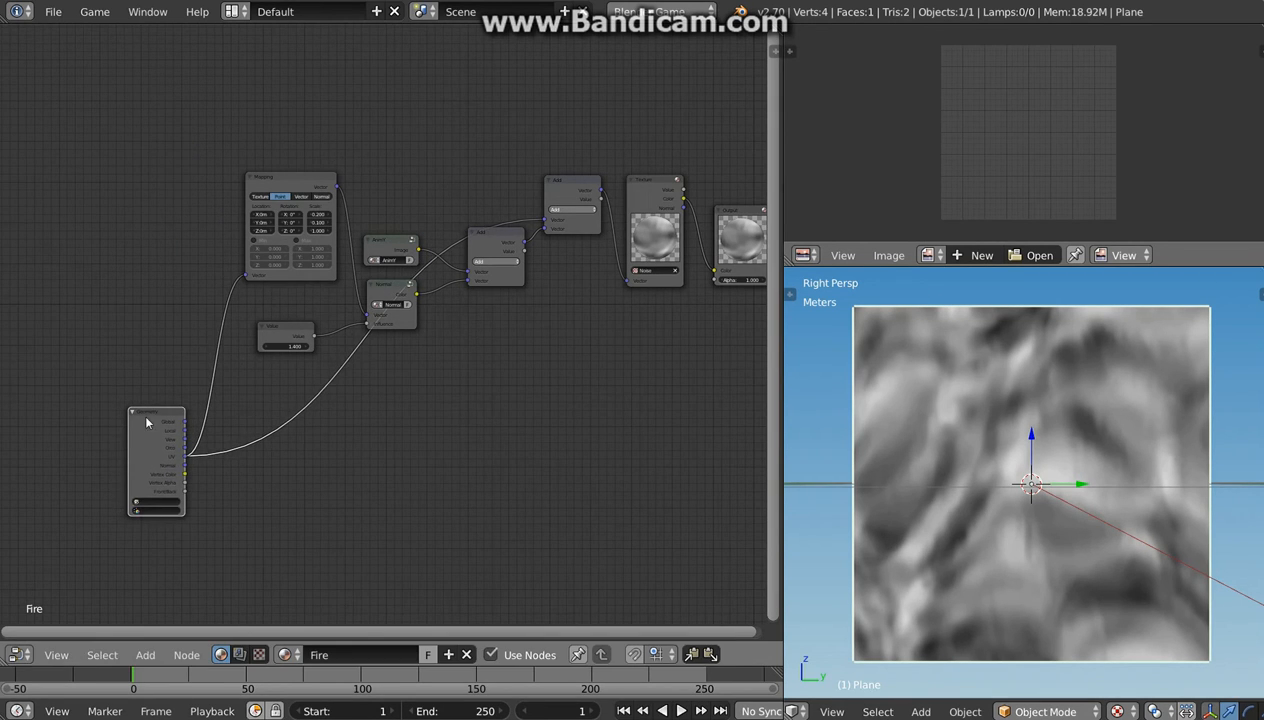
Move the Output node down below the Noise texture node, level with the lowered Geometry node.
{"action": "scroll", "coordinate": [146, 422], "scroll_direction": "up", "scroll_amount": 4}
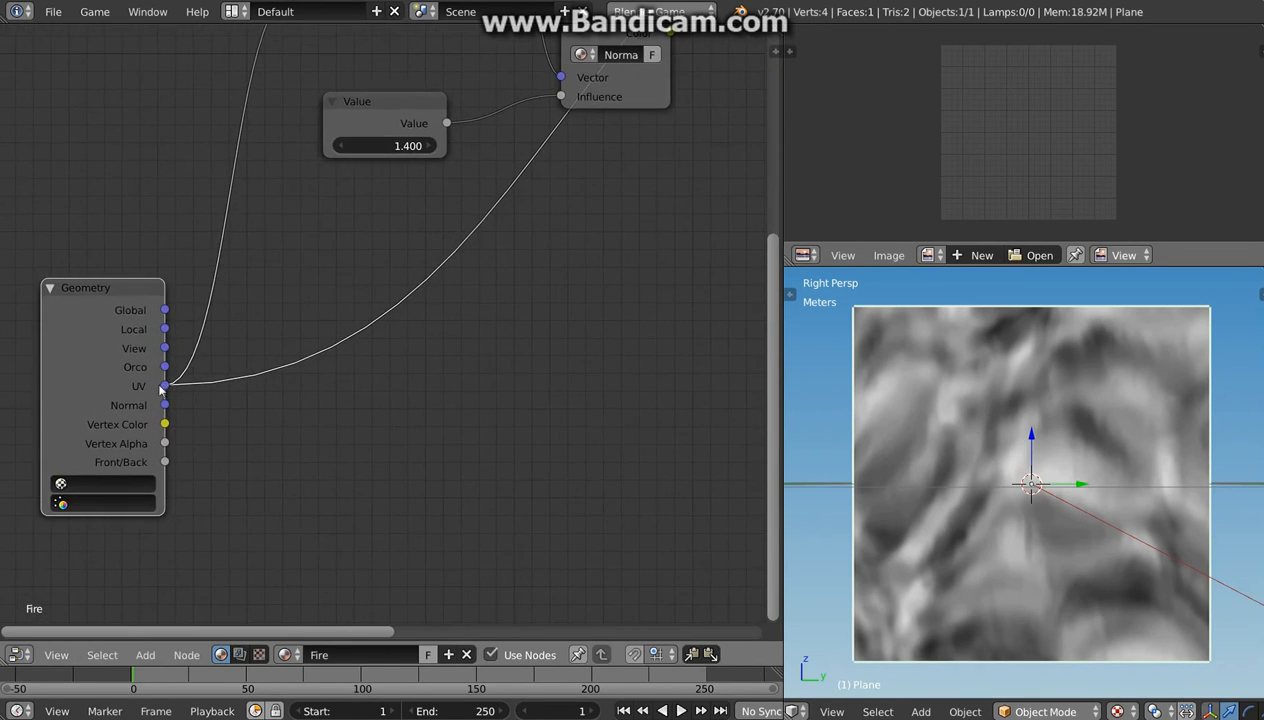
{"action": "scroll", "coordinate": [367, 435], "scroll_direction": "down", "scroll_amount": 2}
{"action": "middle_click_drag", "start_coordinate": [550, 415], "coordinate": [245, 407]}
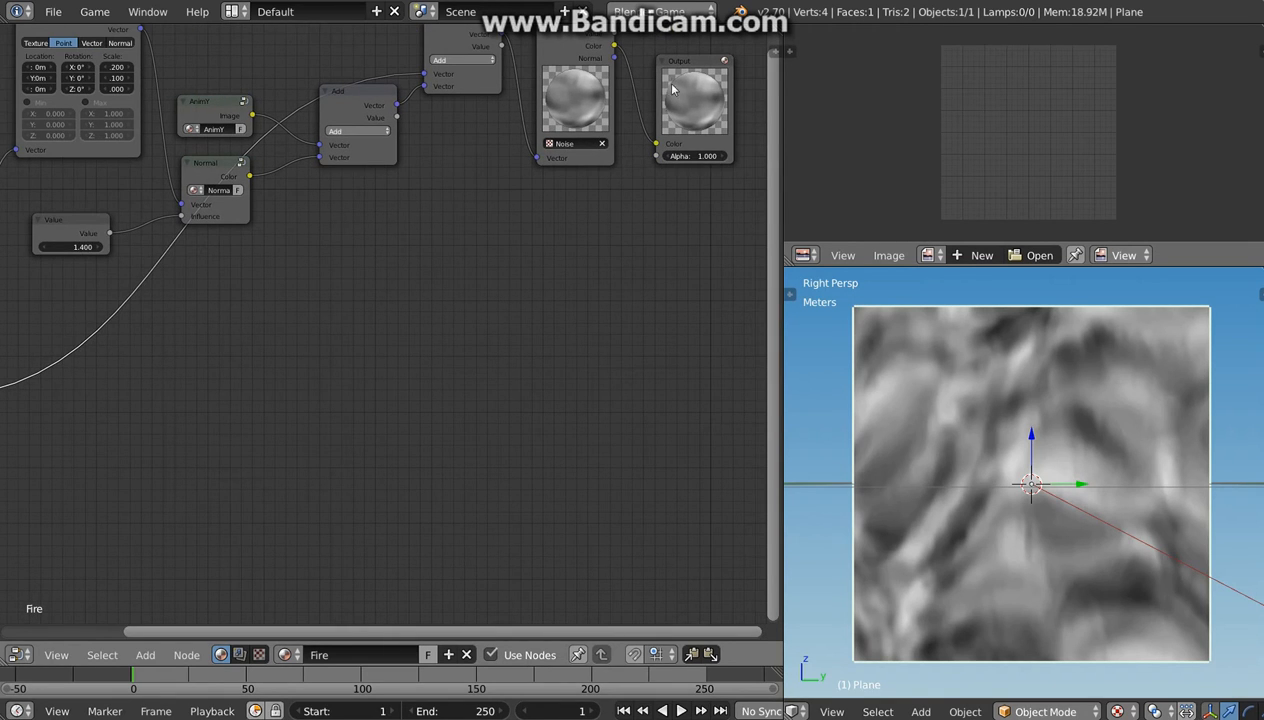
{"action": "left_click_drag", "start_coordinate": [682, 74], "coordinate": [660, 440]}
Add a Texture node in the empty area between the Geometry and Output nodes and assign it the texture named Texture.
{"action": "middle_click_drag", "start_coordinate": [494, 474], "coordinate": [407, 372]}
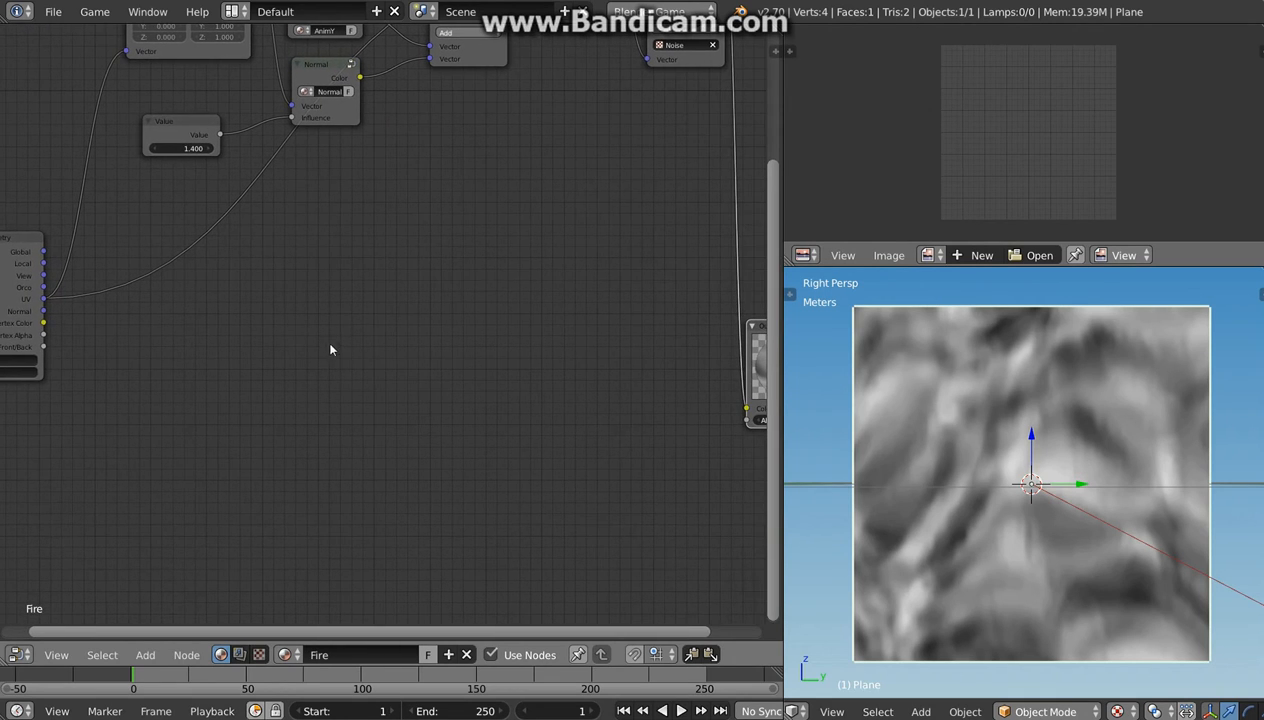
{"action": "key", "text": "shift+a"}
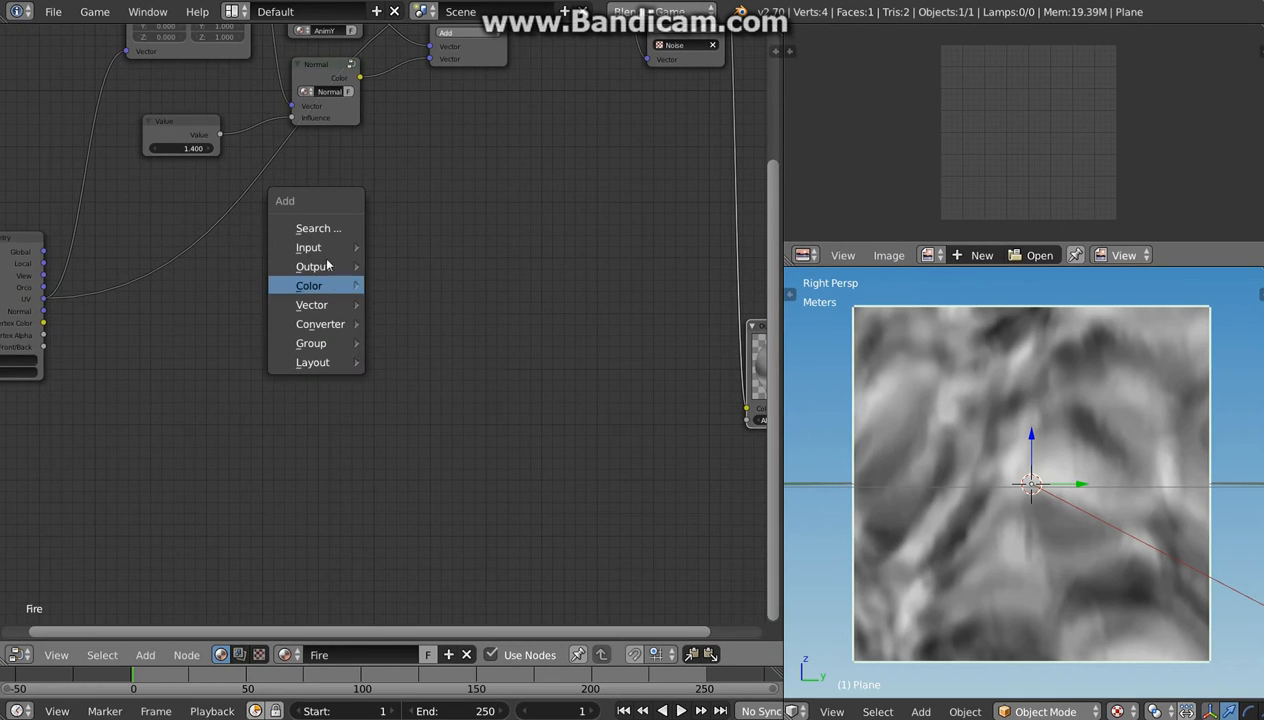
{"action": "mouse_move", "coordinate": [325, 248]}
{"action": "left_click", "coordinate": [437, 352]}
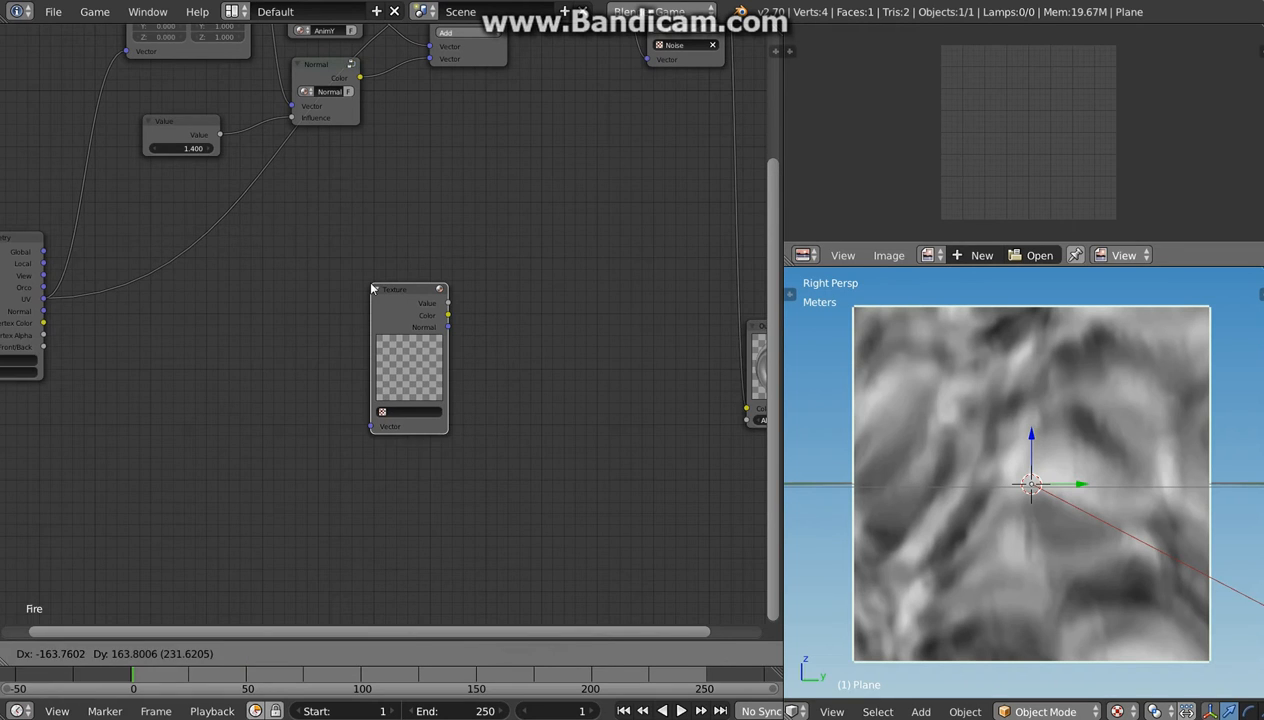
{"action": "left_click", "coordinate": [437, 352]}
{"action": "left_click", "coordinate": [384, 411]}
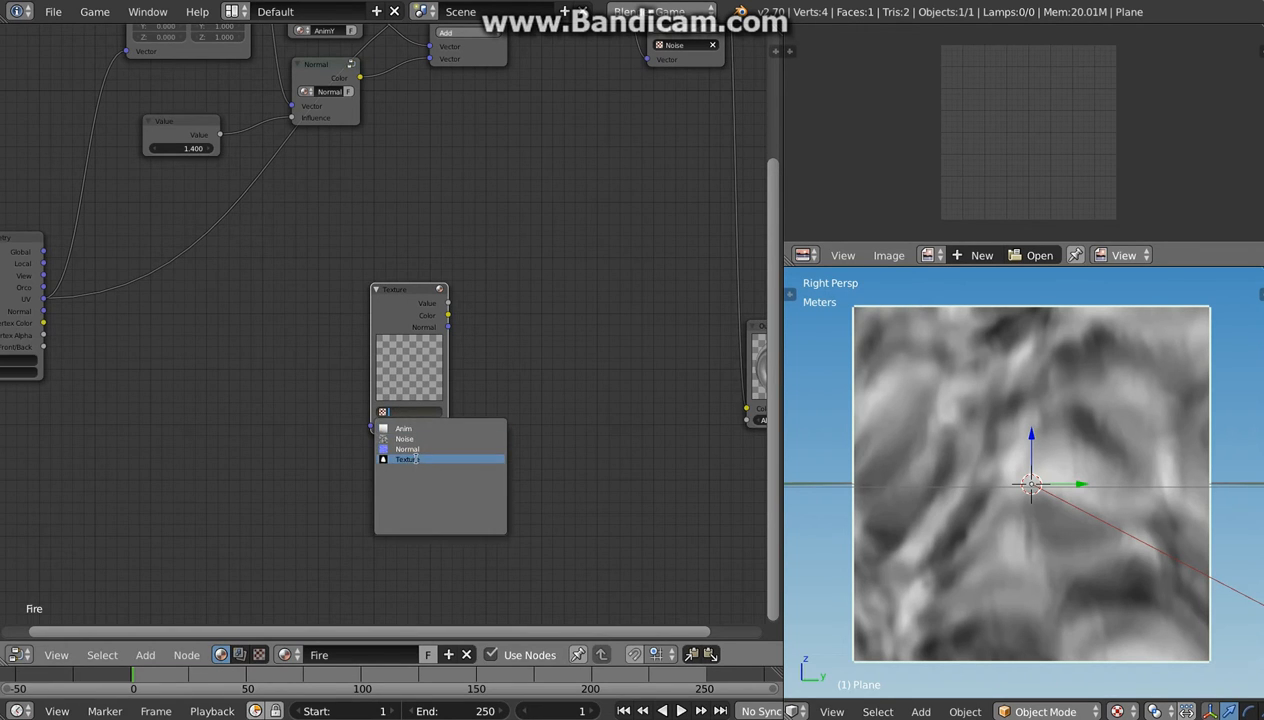
{"action": "left_click", "coordinate": [413, 459]}
{"action": "scroll", "coordinate": [400, 370], "scroll_direction": "up", "scroll_amount": 1}
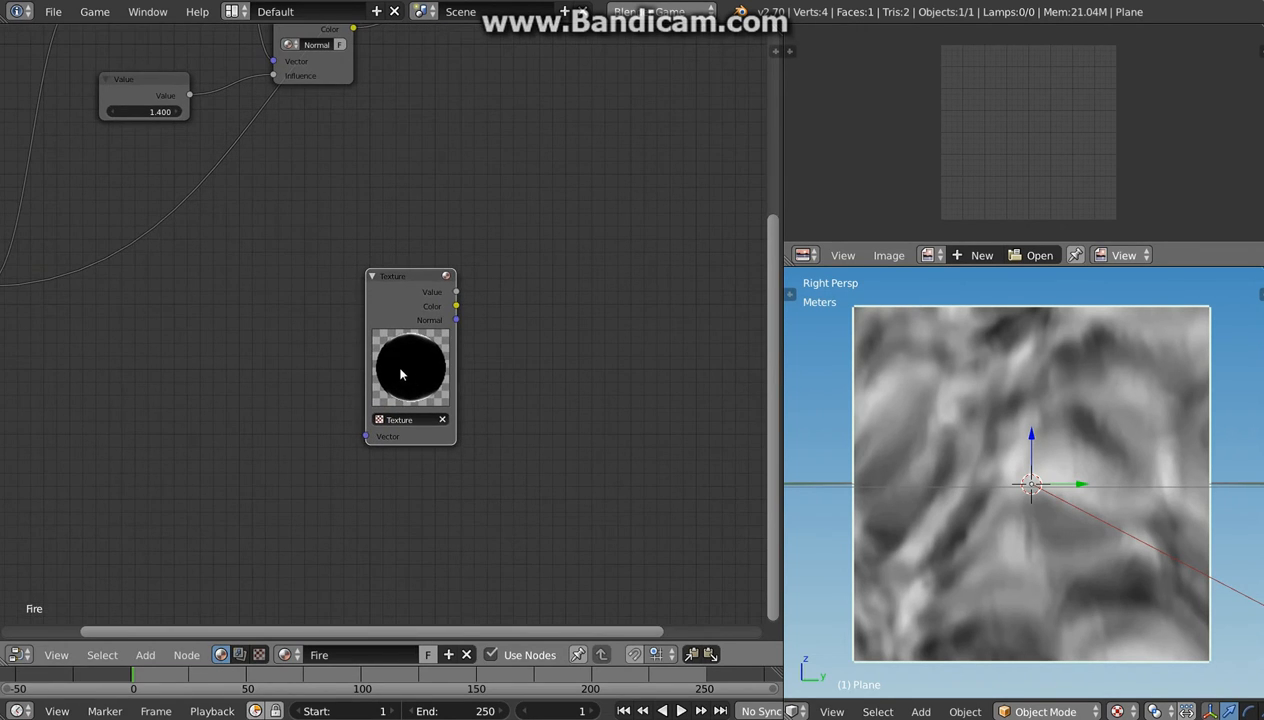
Display the FireShape.png image in the UV/Image Editor, fitted within the view.
{"action": "left_click", "coordinate": [805, 255]}
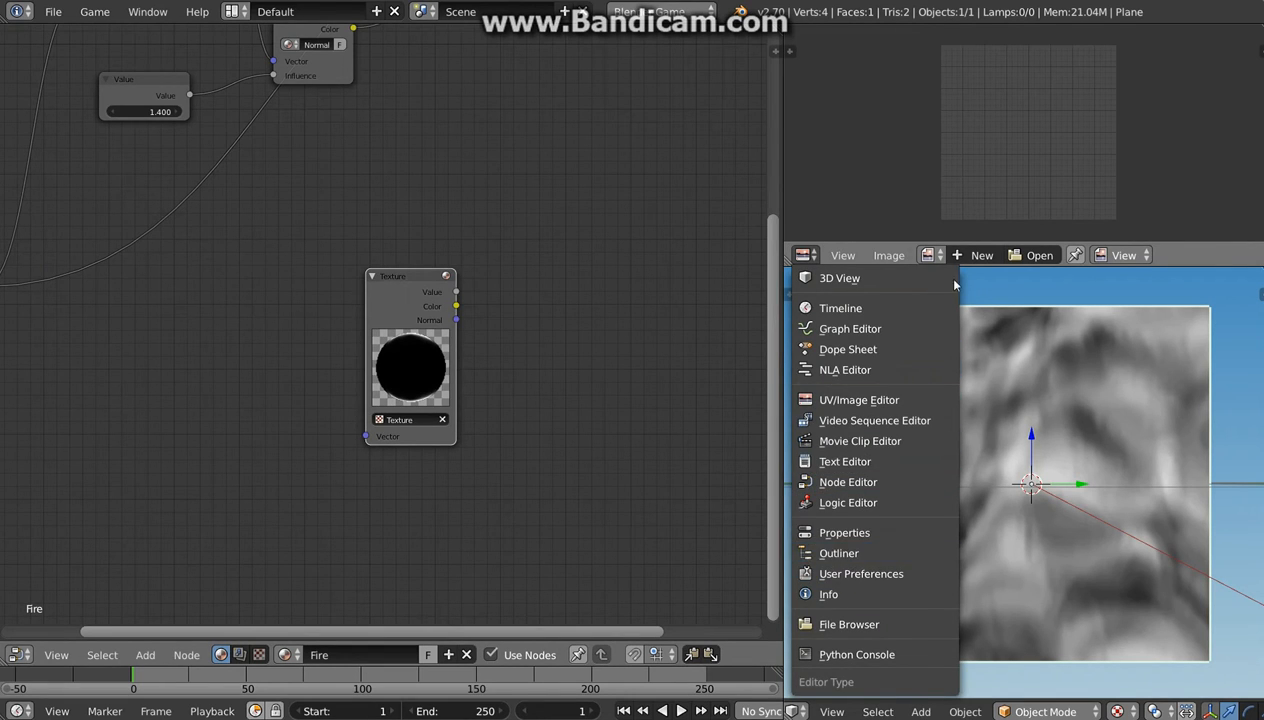
{"action": "left_click", "coordinate": [928, 255]}
{"action": "left_click", "coordinate": [935, 305]}
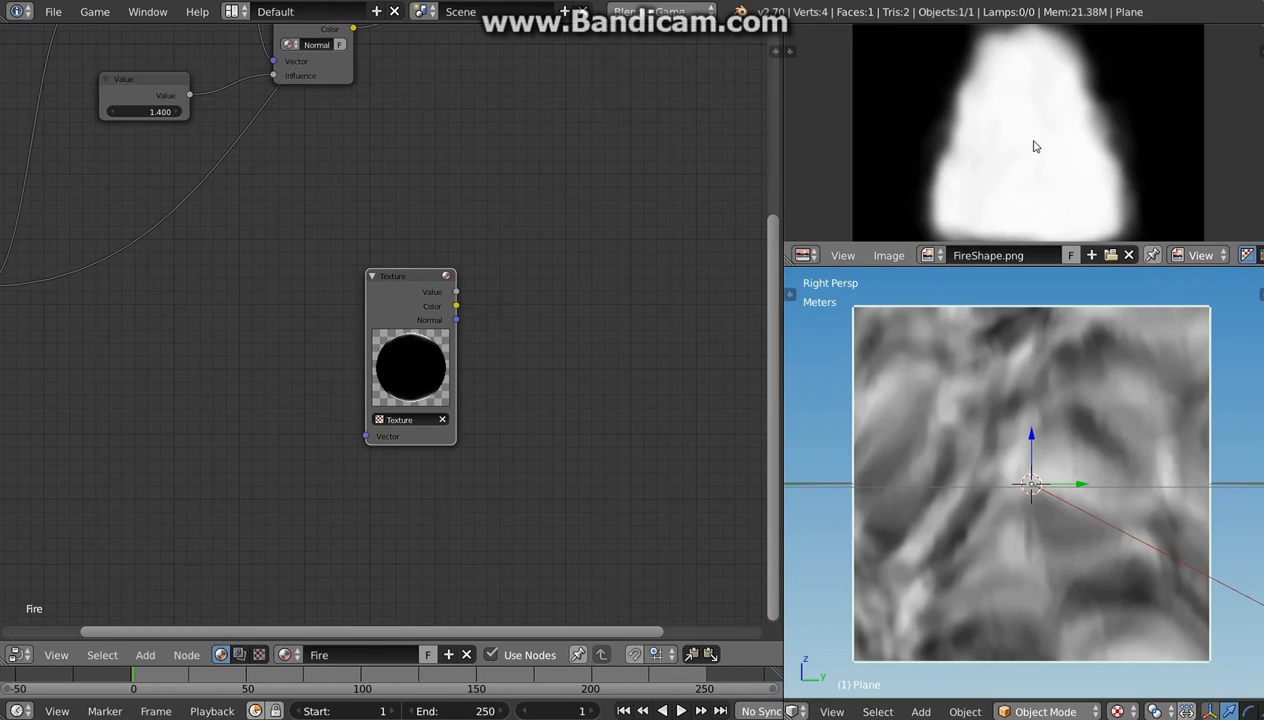
{"action": "scroll", "coordinate": [1035, 147], "scroll_direction": "down", "scroll_amount": 2}
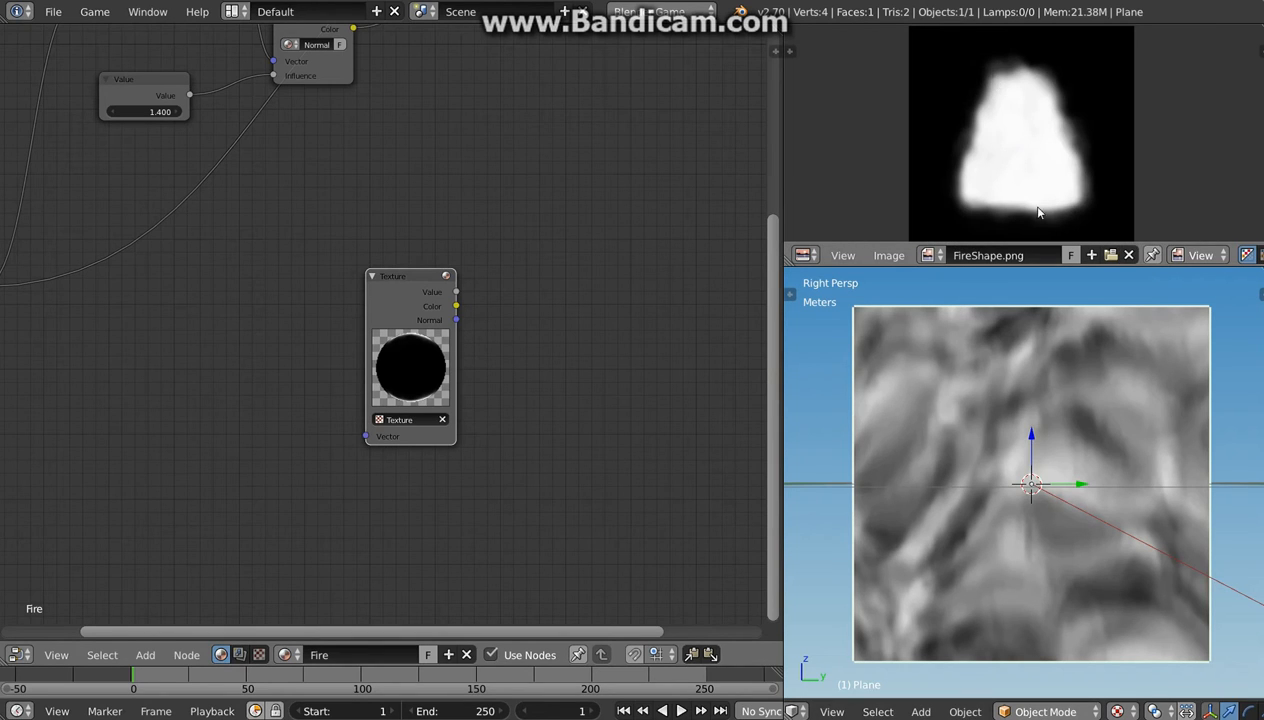
Link Geometry UV to the new Texture node's Vector and its Color to the Output's Color, placing the node nearer the Output.
{"action": "middle_click_drag", "start_coordinate": [525, 306], "coordinate": [632, 294]}
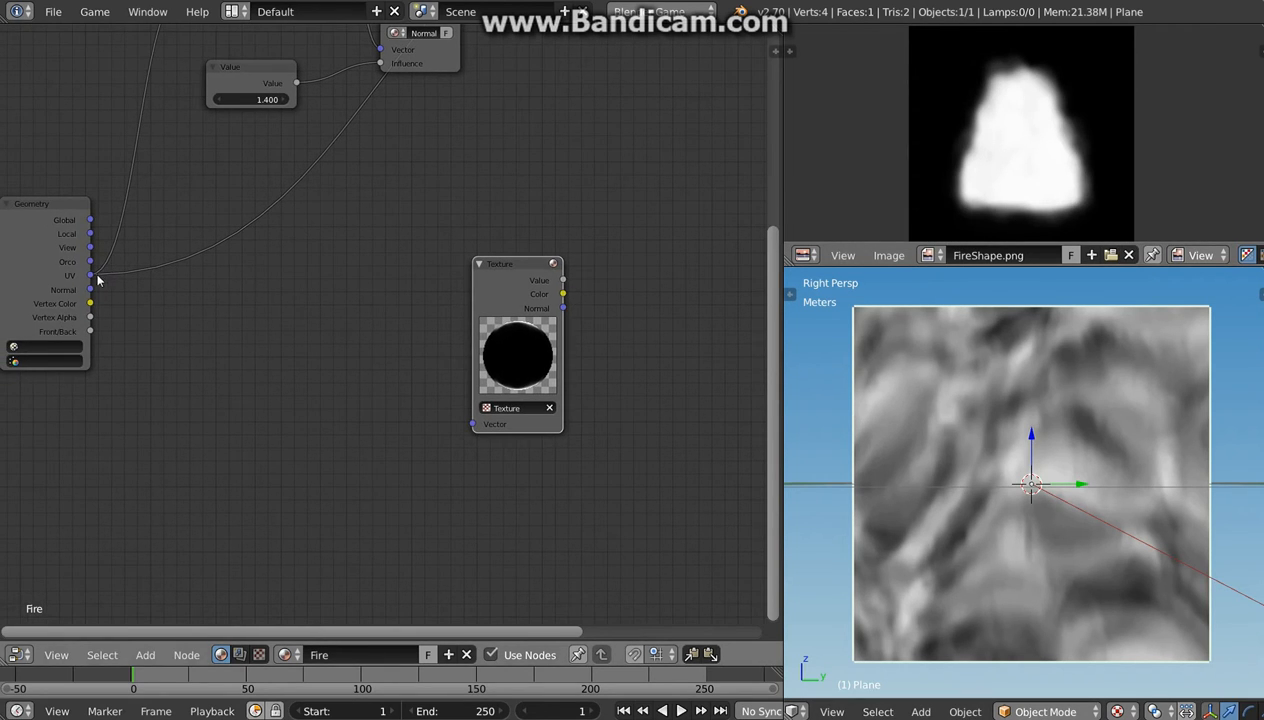
{"action": "left_click_drag", "start_coordinate": [91, 280], "coordinate": [474, 424]}
{"action": "middle_click_drag", "start_coordinate": [635, 392], "coordinate": [232, 430]}
{"action": "left_click_drag", "start_coordinate": [180, 329], "coordinate": [528, 438]}
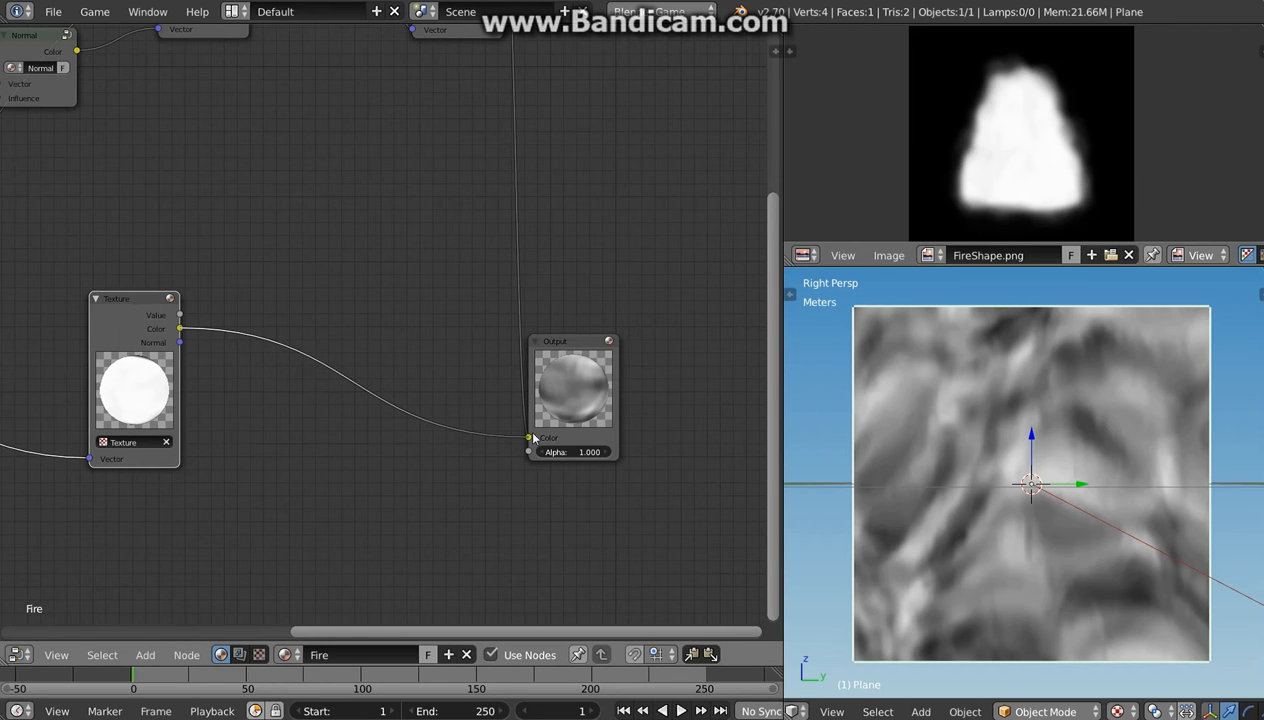
{"action": "left_click_drag", "start_coordinate": [128, 313], "coordinate": [333, 350]}
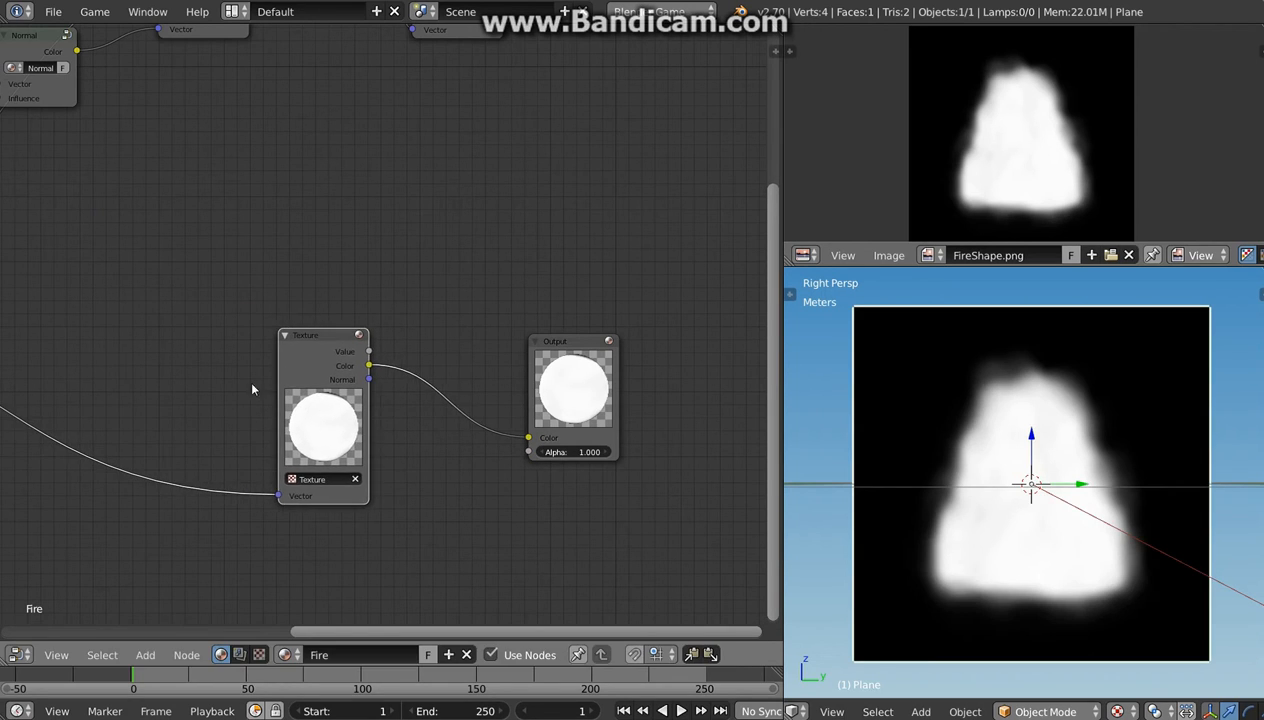
Duplicate the Value, Normal and Add nodes together and place the copies below the Geometry node, before the FireShape Texture node.
{"action": "middle_click_drag", "start_coordinate": [254, 389], "coordinate": [437, 339]}
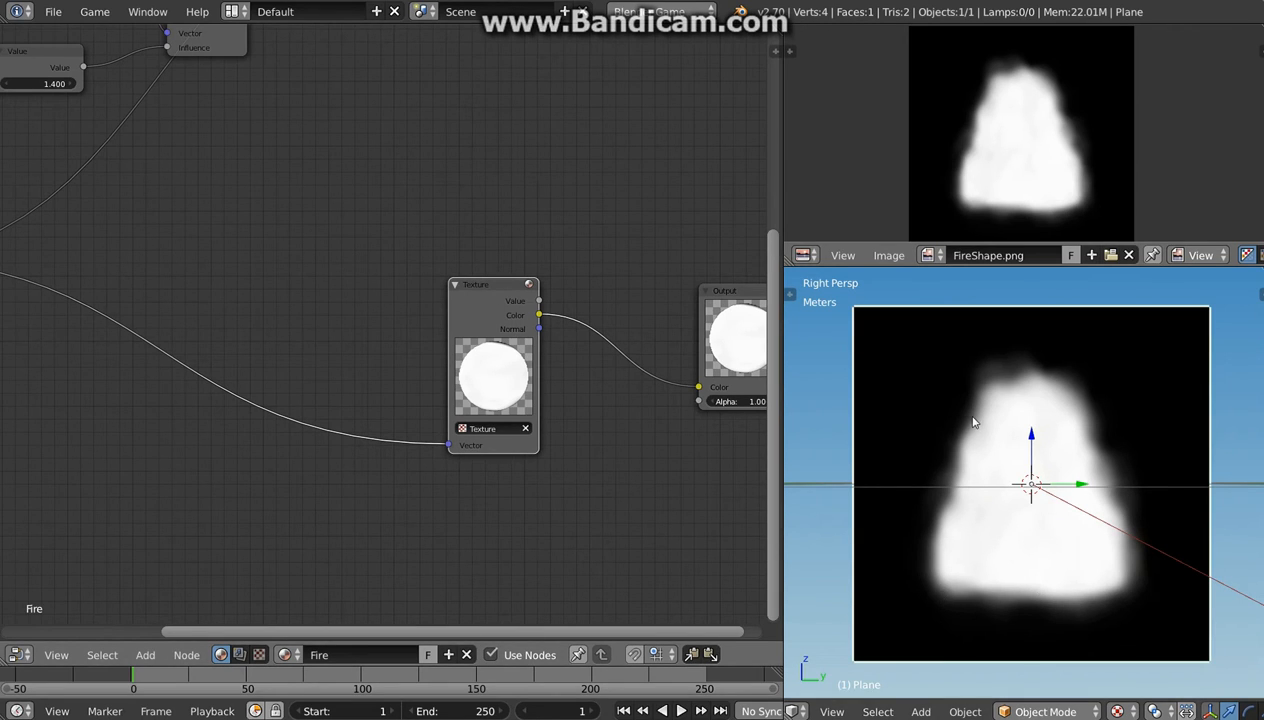
{"action": "middle_click_drag", "start_coordinate": [428, 378], "coordinate": [578, 383]}
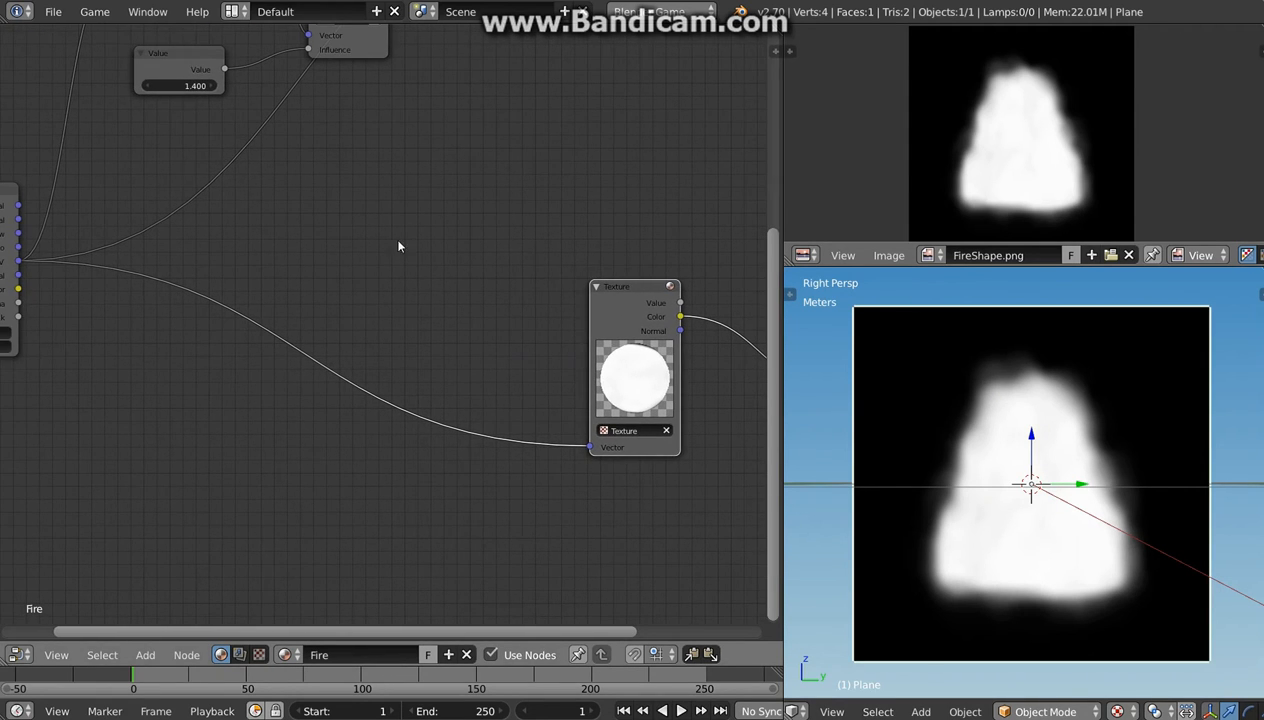
{"action": "middle_click_drag", "start_coordinate": [342, 216], "coordinate": [387, 292]}
{"action": "scroll", "coordinate": [395, 276], "scroll_direction": "down", "scroll_amount": 3}
{"action": "middle_click_drag", "start_coordinate": [684, 84], "coordinate": [641, 107]}
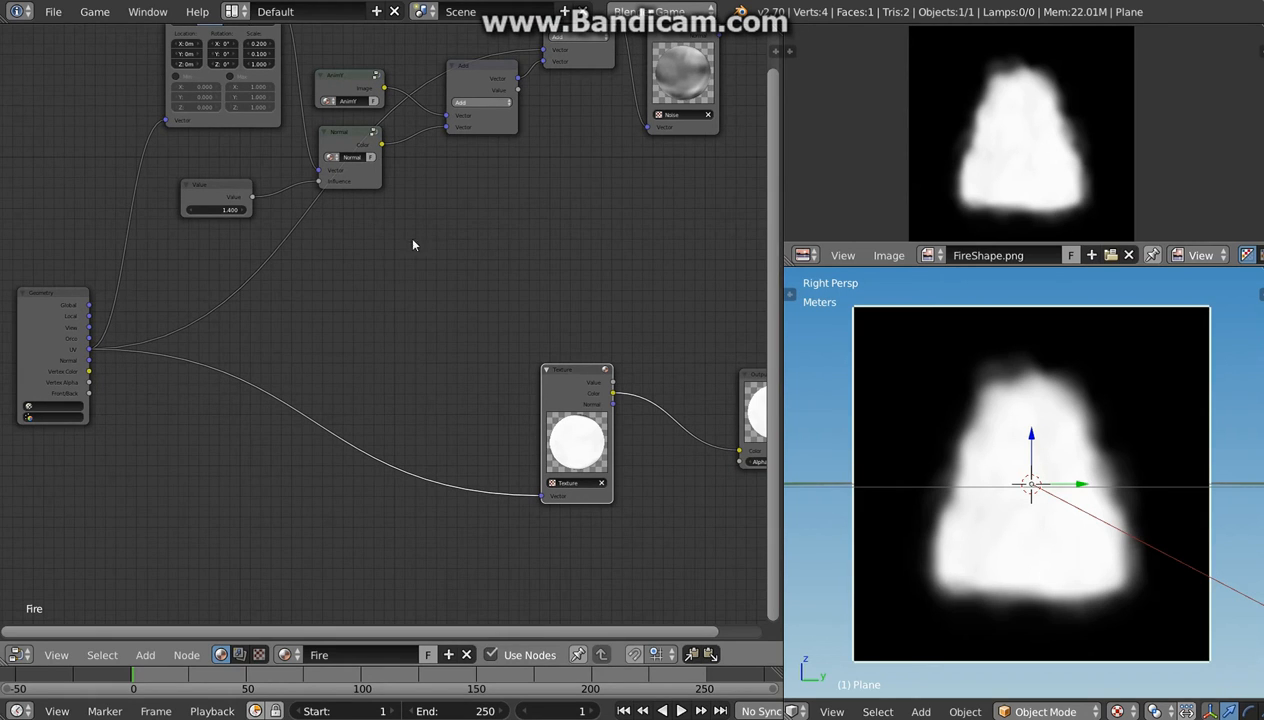
{"action": "middle_click_drag", "start_coordinate": [420, 272], "coordinate": [439, 252]}
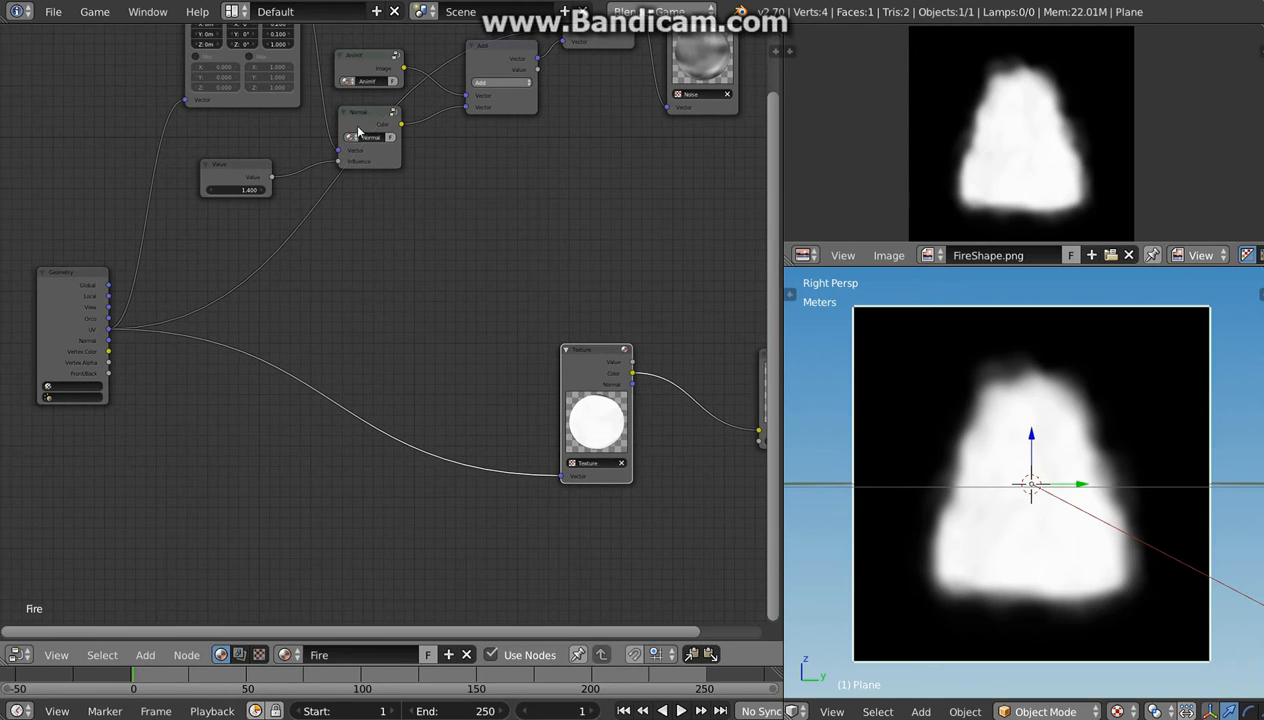
{"action": "left_click", "coordinate": [225, 172]}
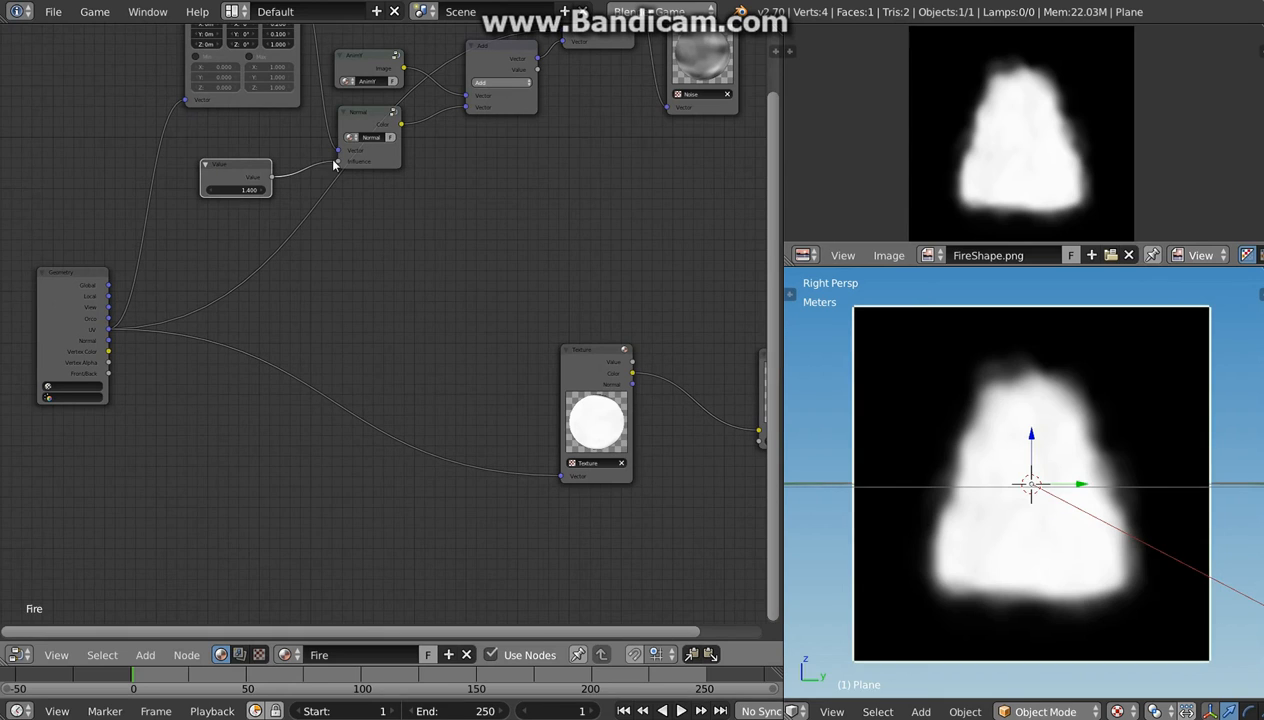
{"action": "left_click", "coordinate": [364, 118]}
{"action": "left_click", "coordinate": [495, 70]}
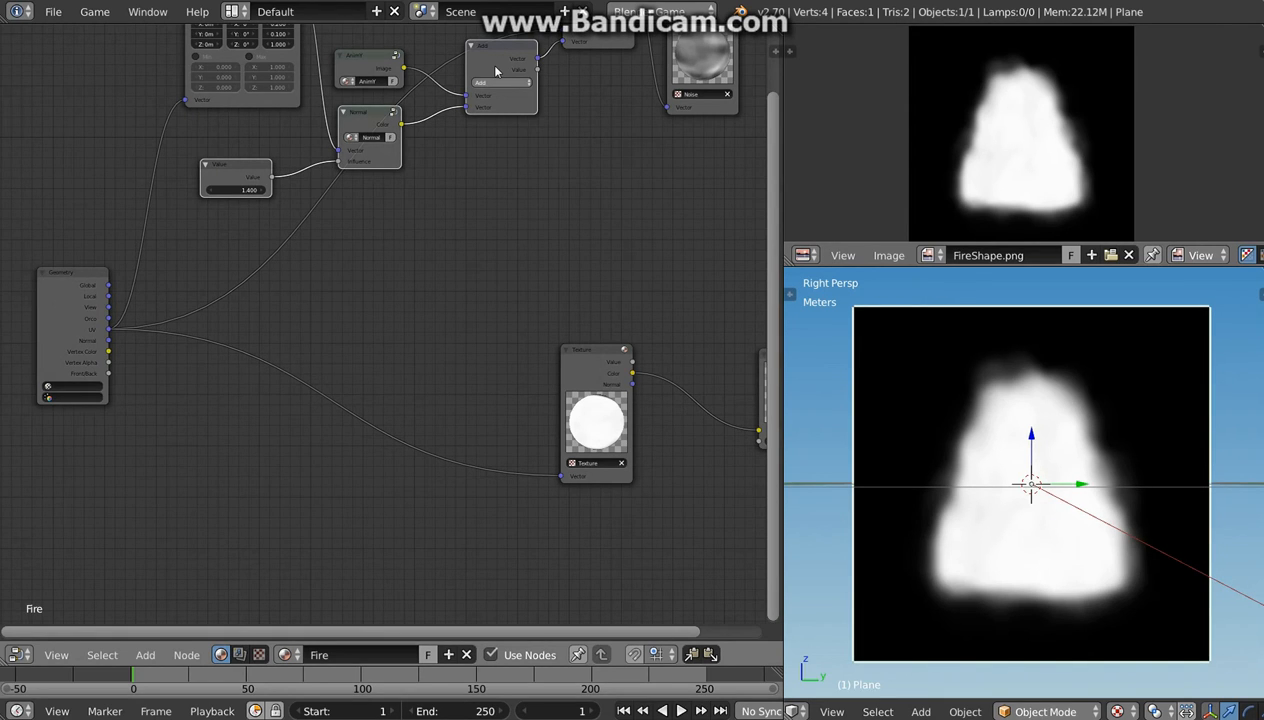
{"action": "key", "text": "shift+d"}
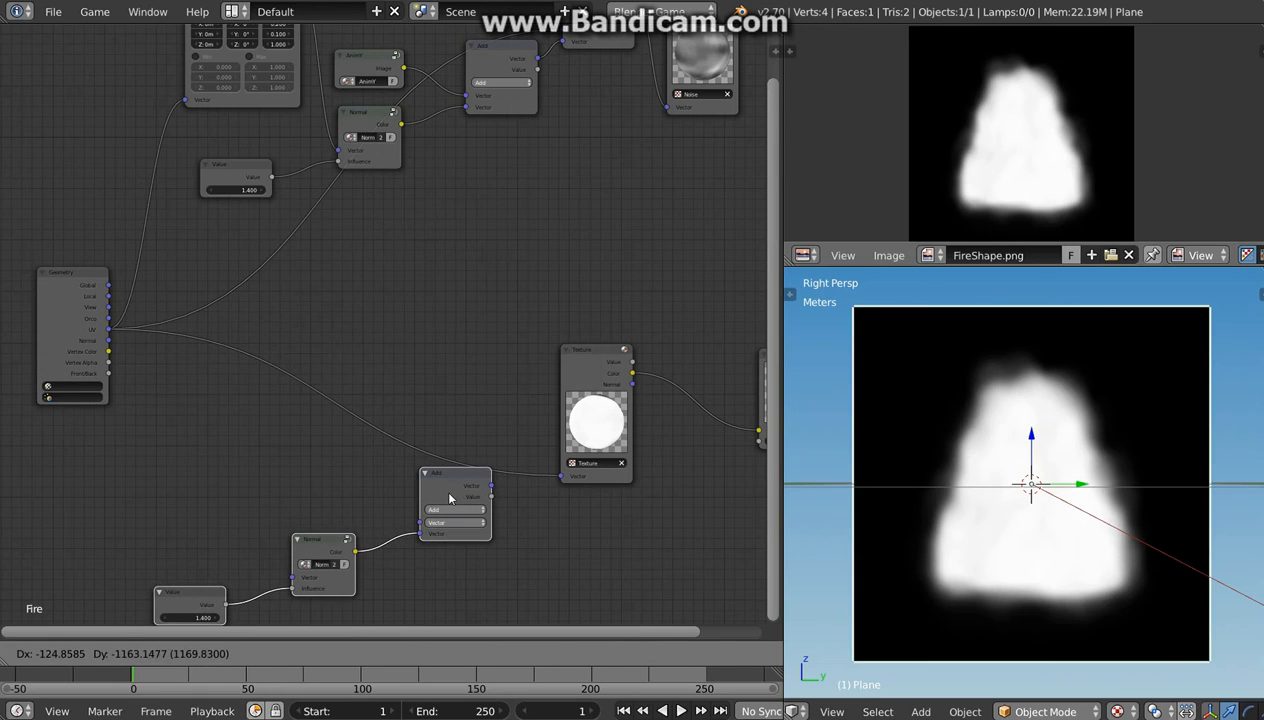
{"action": "left_click", "coordinate": [449, 498]}
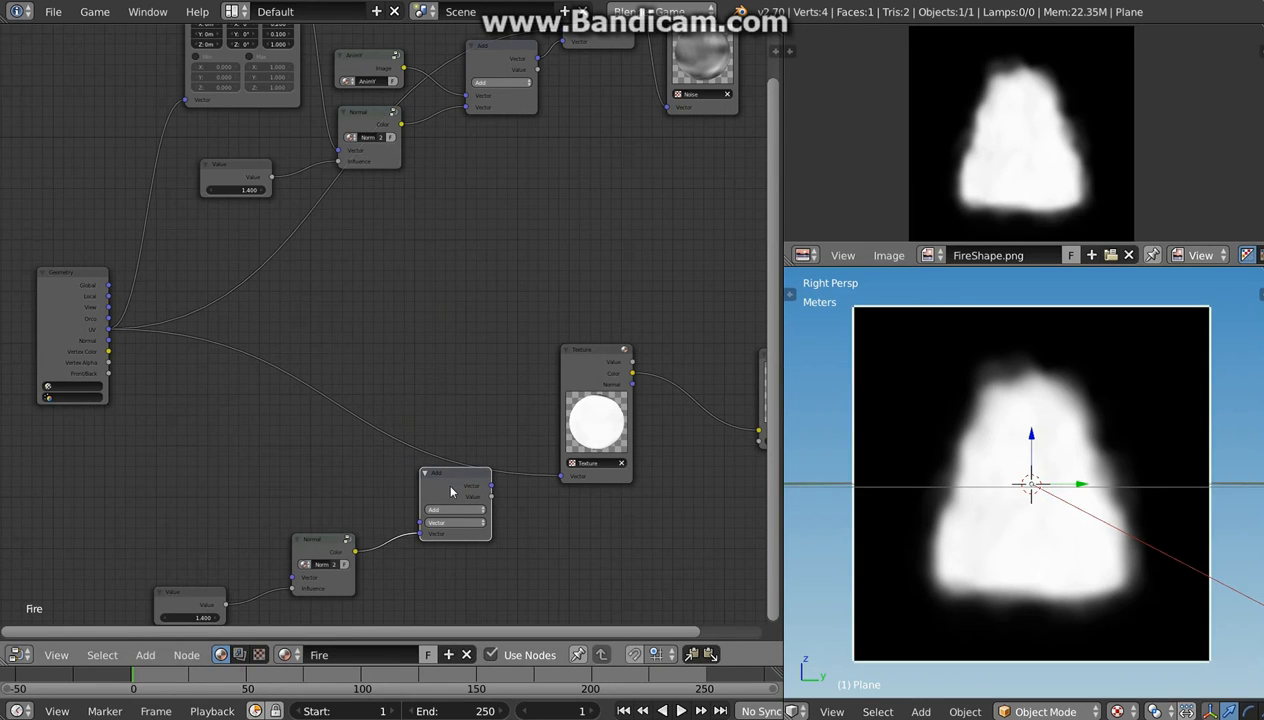
Link Geometry UV to the duplicated Add node's first Vector input and its Vector output to the Texture node's Vector.
{"action": "left_click_drag", "start_coordinate": [110, 335], "coordinate": [424, 526]}
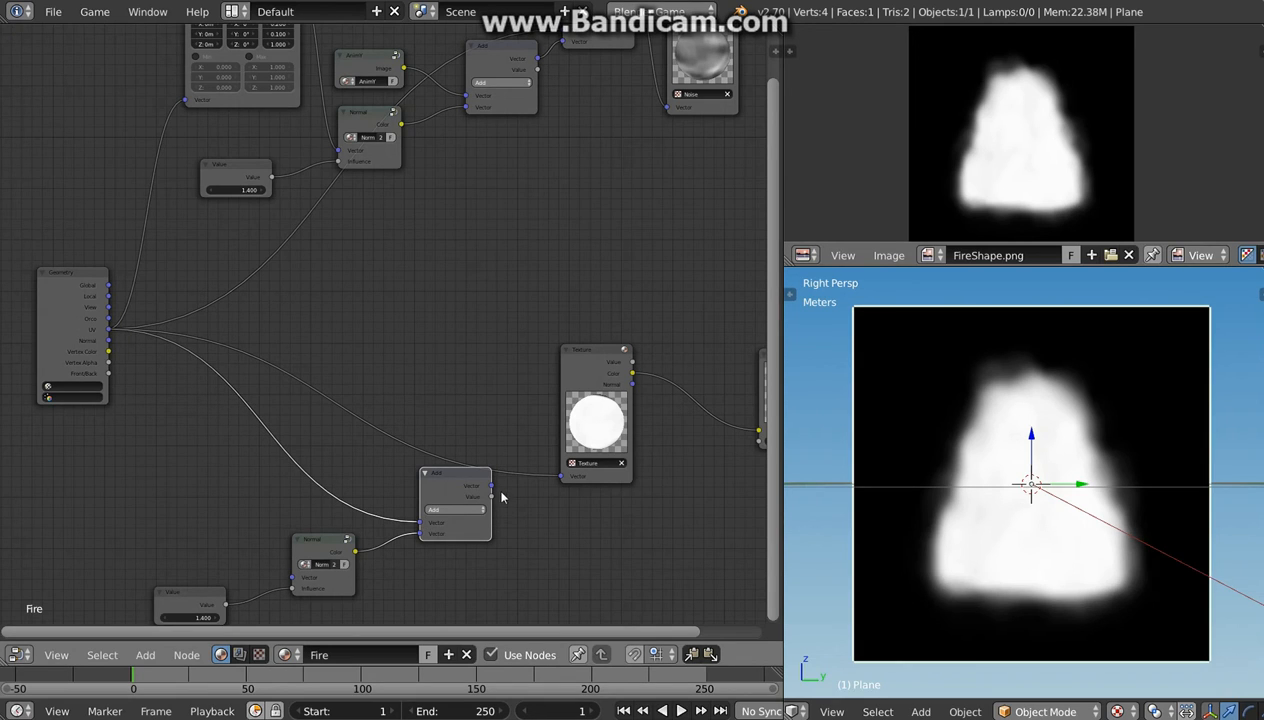
{"action": "left_click_drag", "start_coordinate": [491, 485], "coordinate": [562, 476]}
{"action": "middle_click_drag", "start_coordinate": [456, 478], "coordinate": [463, 428]}
{"action": "middle_click_drag", "start_coordinate": [930, 490], "coordinate": [996, 497]}
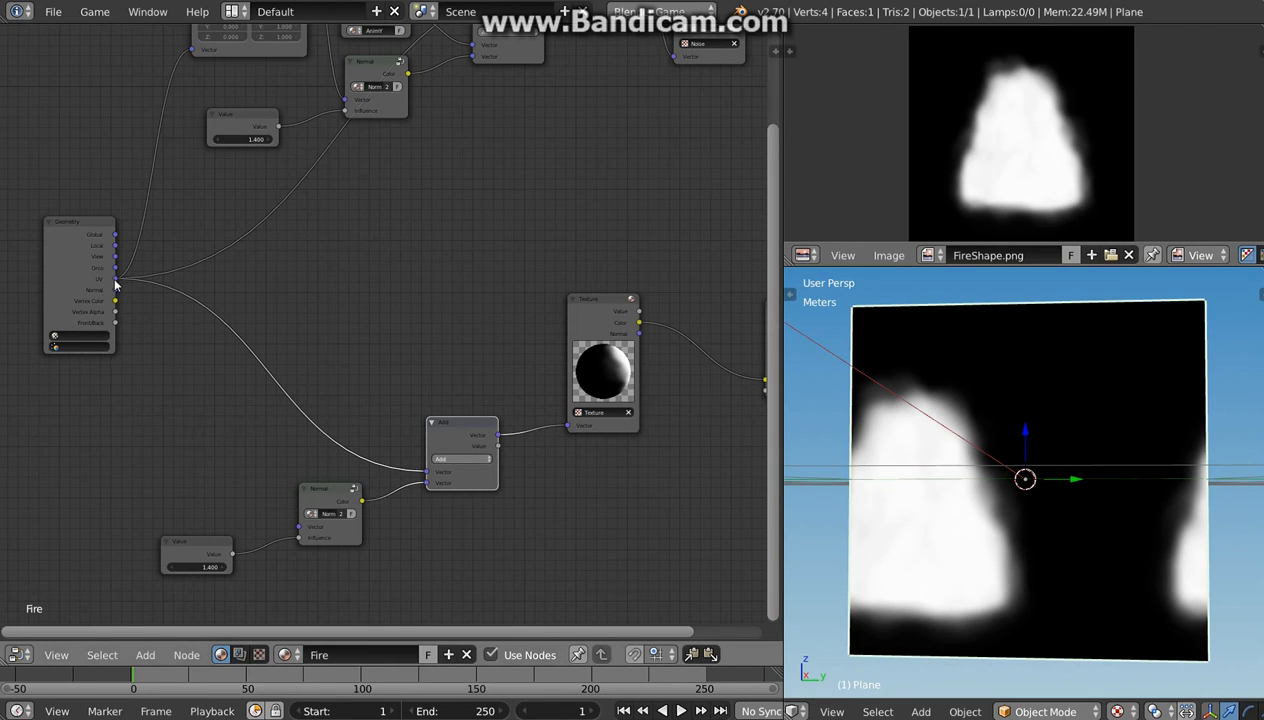
Link Geometry UV to the Vector input of the duplicated Normal group, nudging that node slightly.
{"action": "left_click_drag", "start_coordinate": [336, 507], "coordinate": [340, 502]}
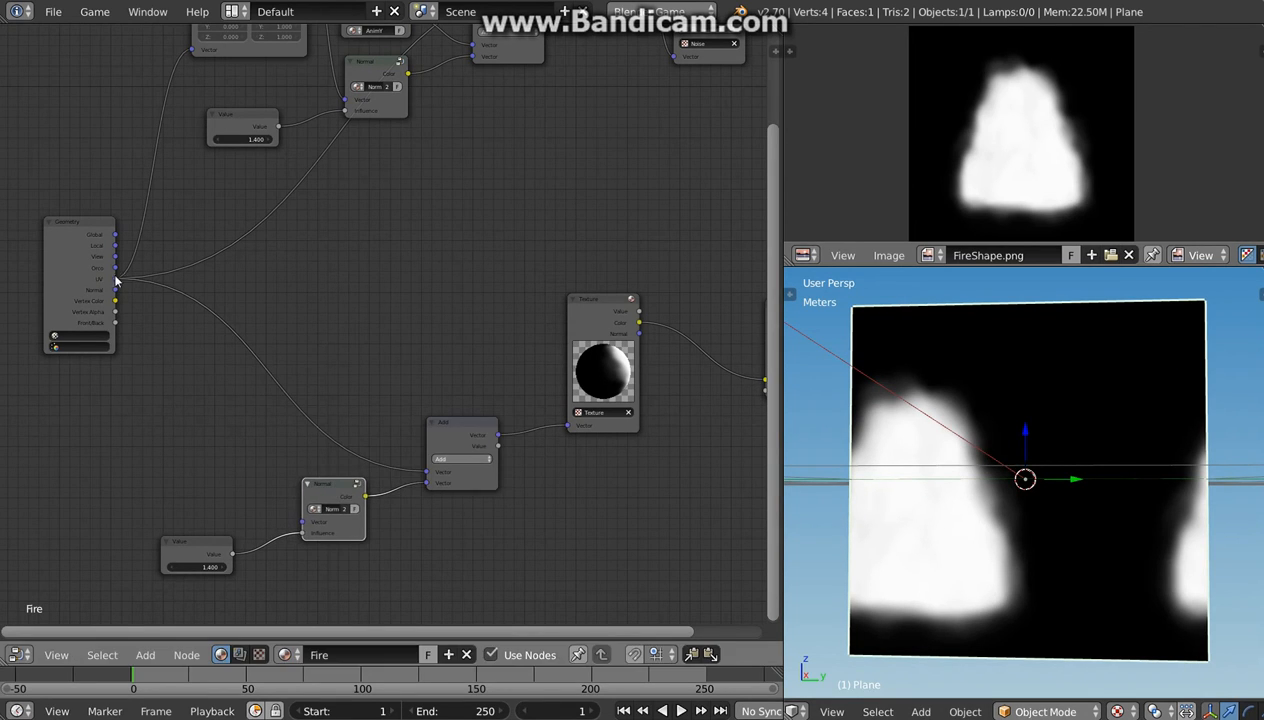
{"action": "left_click_drag", "start_coordinate": [118, 285], "coordinate": [305, 524]}
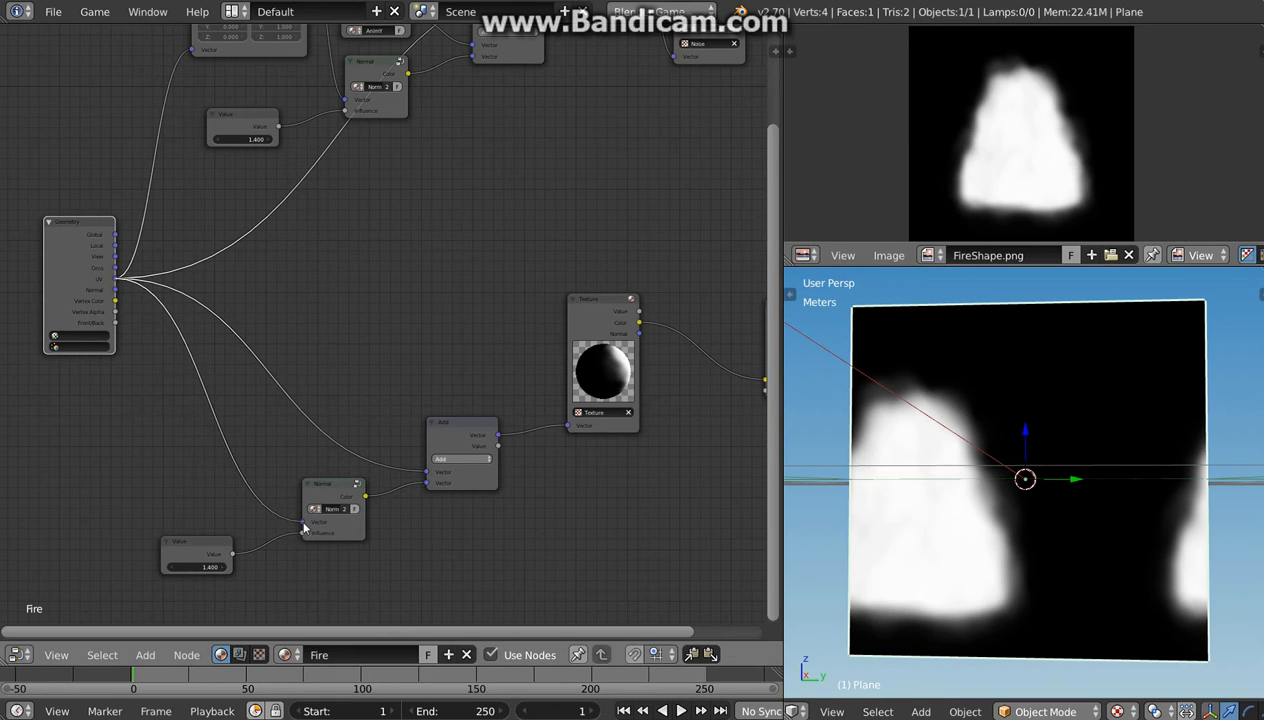
{"action": "mouse_move", "coordinate": [996, 505]}
{"action": "middle_mouse_down"}
{"action": "mouse_move", "coordinate": [1036, 502]}
{"action": "mouse_move", "coordinate": [1005, 515]}
{"action": "middle_mouse_up"}
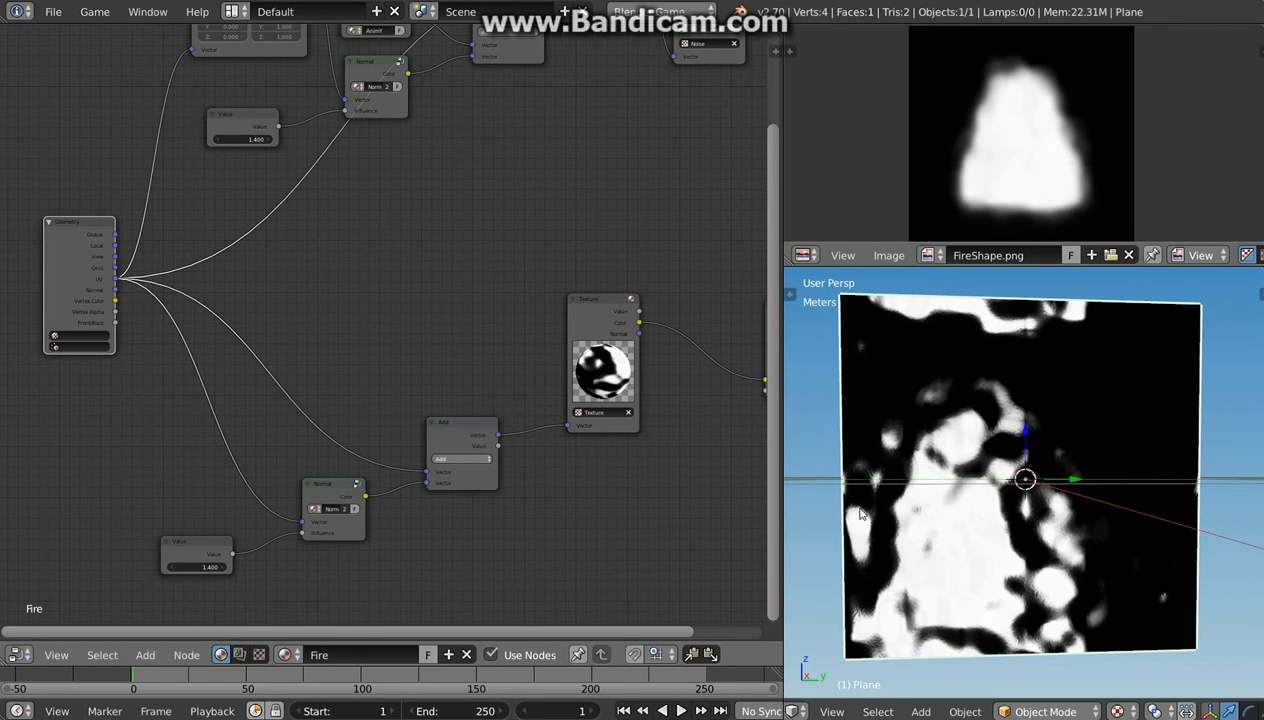
Set the duplicated Value node, which drives the lower Normal group's Influence, to 0.6.
{"action": "middle_click_drag", "start_coordinate": [636, 514], "coordinate": [680, 471]}
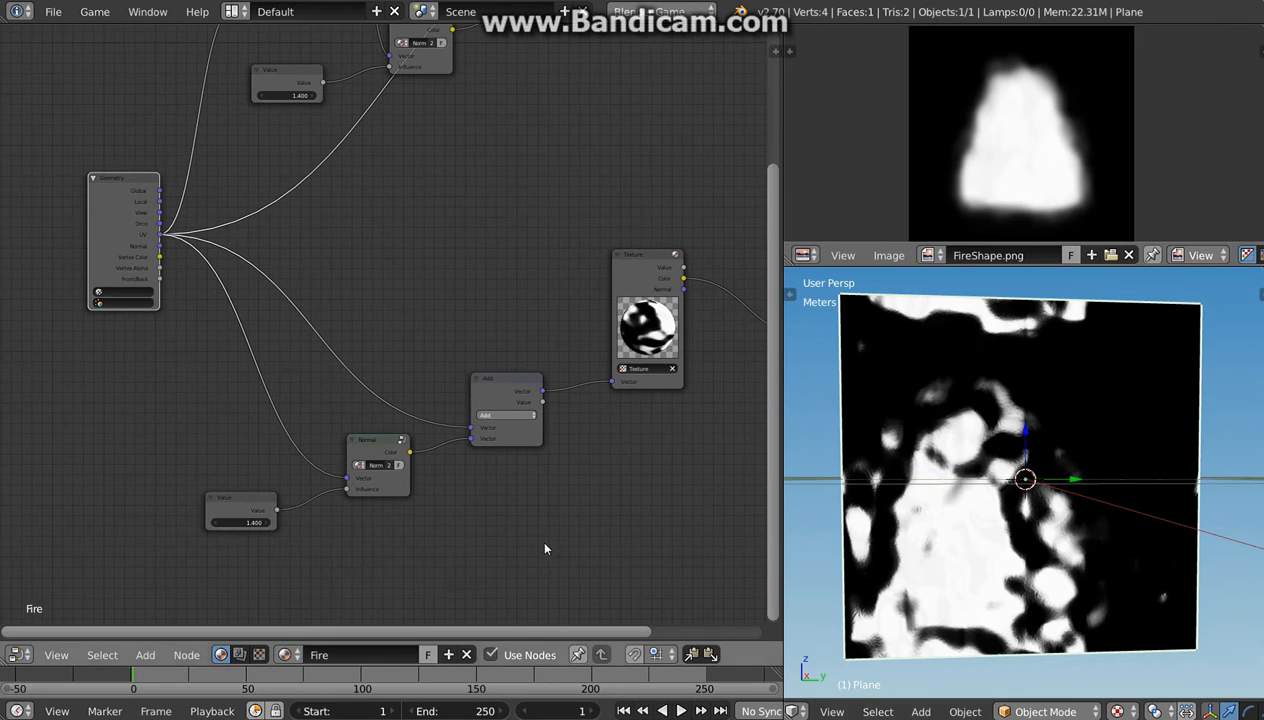
{"action": "scroll", "coordinate": [243, 525], "scroll_direction": "up", "scroll_amount": 2}
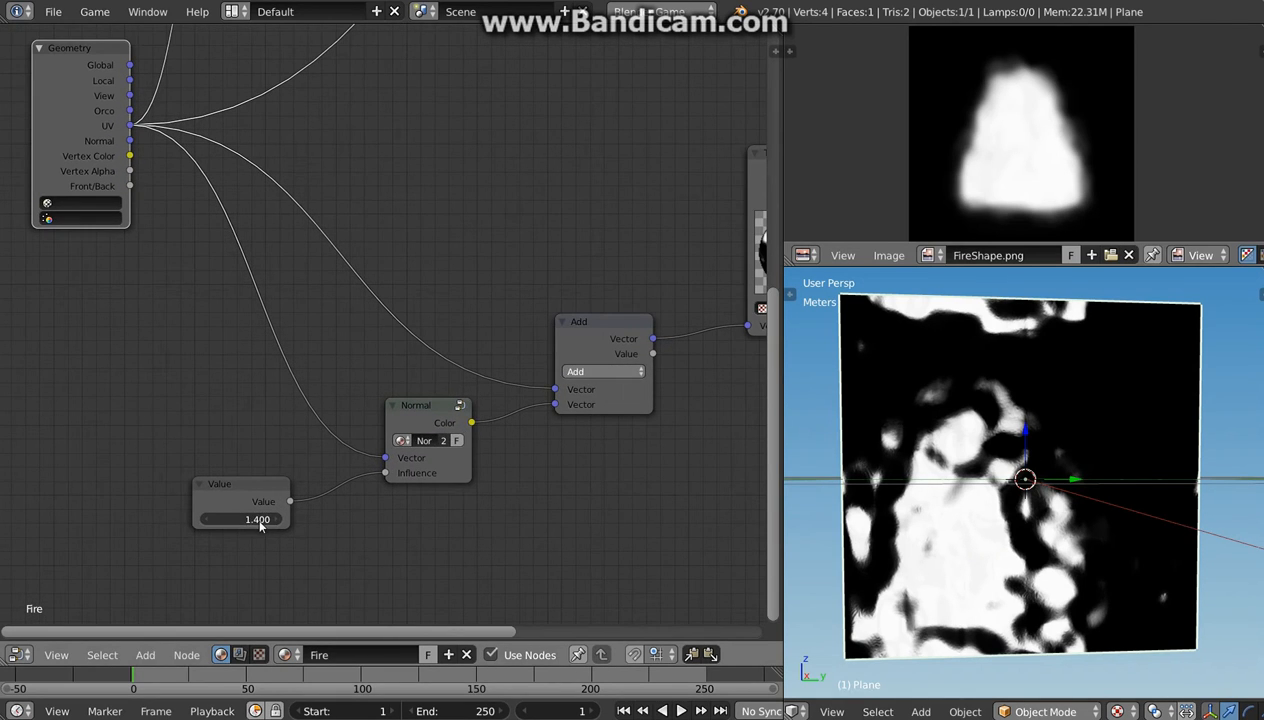
{"action": "left_click", "coordinate": [248, 520]}
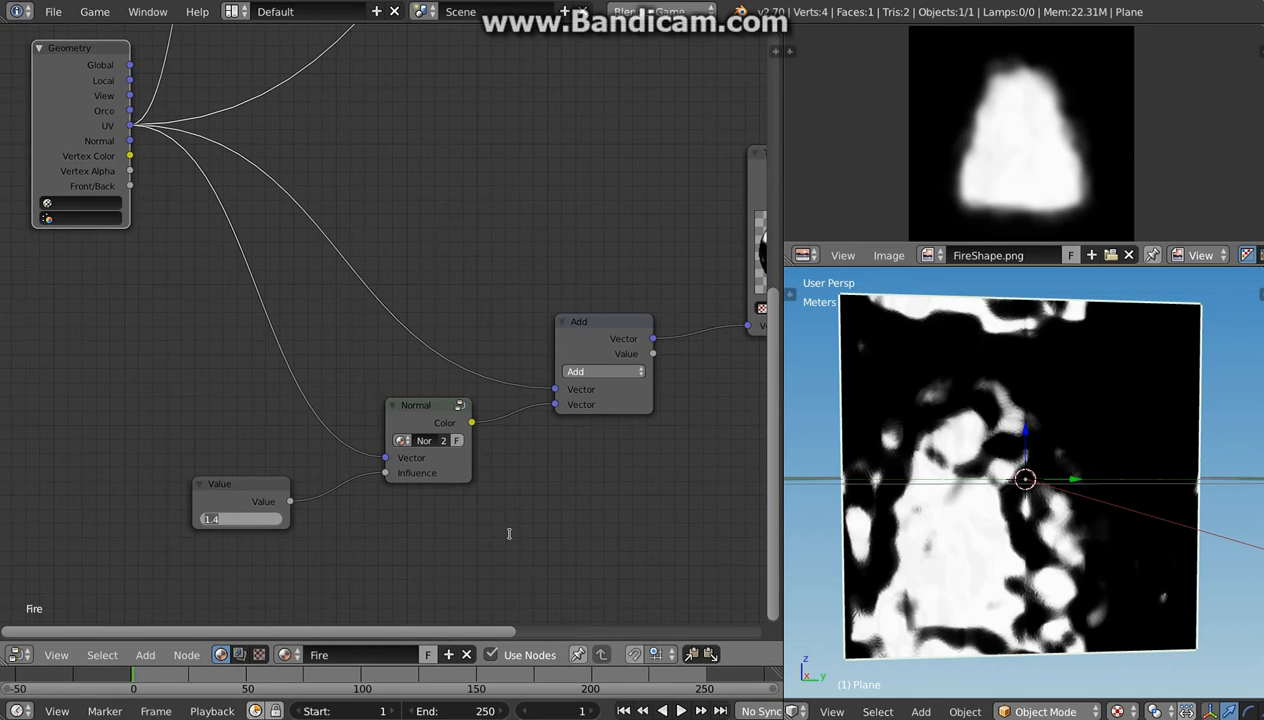
{"action": "type", "text": ".6"}
{"action": "key", "text": "Return"}
{"action": "middle_click_drag", "start_coordinate": [960, 487], "coordinate": [1034, 502]}
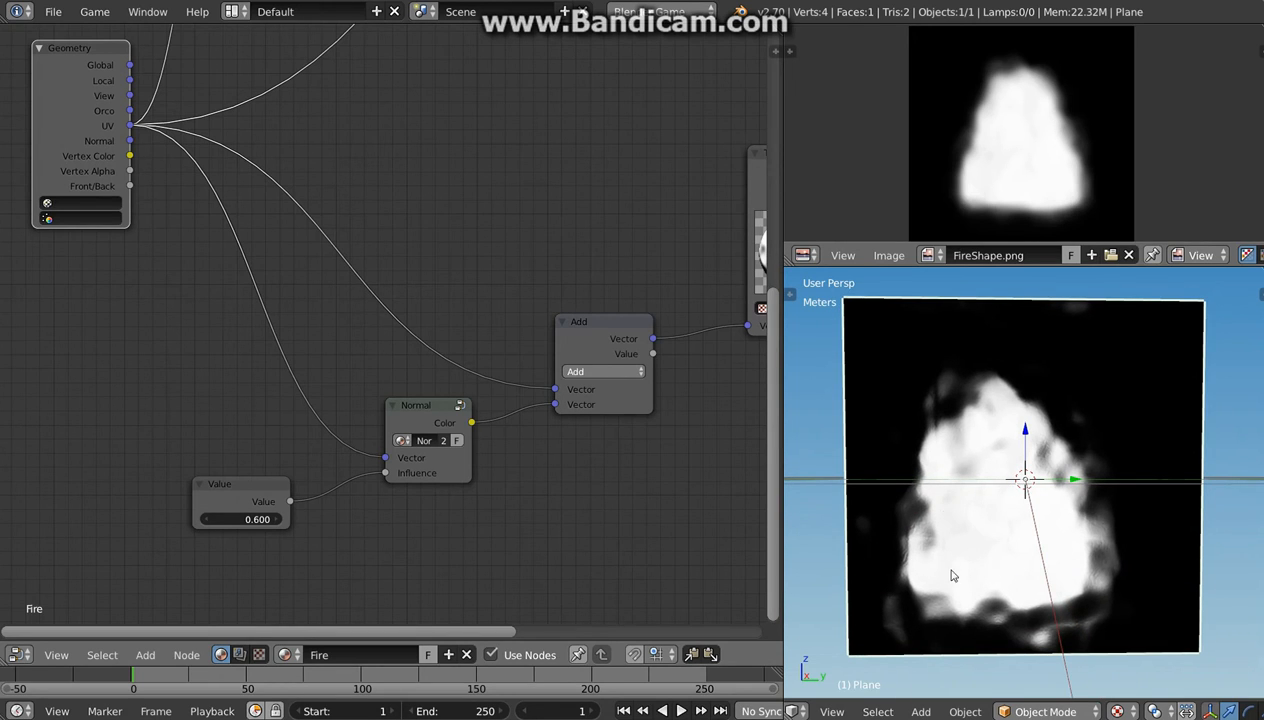
Move the lower Normal group back toward its Value node and insert a Mix node on its link to the Add node.
{"action": "middle_click_drag", "start_coordinate": [655, 457], "coordinate": [580, 422]}
{"action": "left_click", "coordinate": [357, 400]}
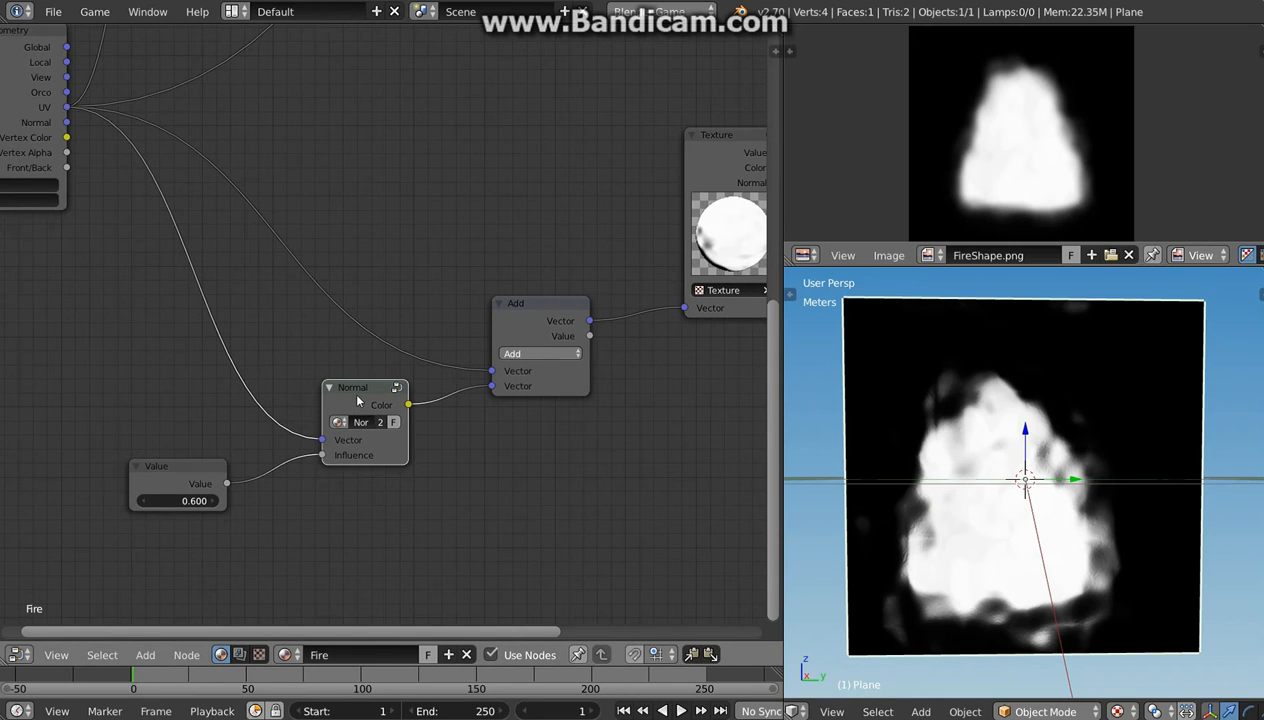
{"action": "left_click_drag", "start_coordinate": [365, 401], "coordinate": [288, 402]}
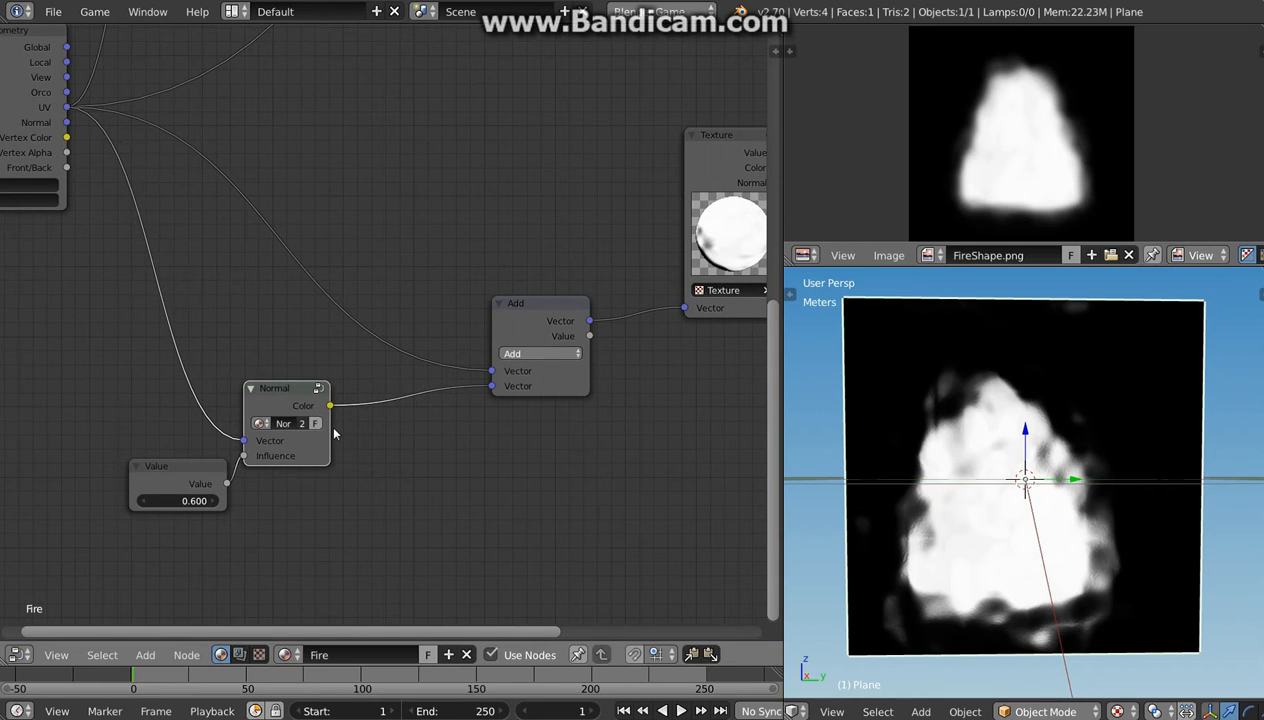
{"action": "key", "text": "shift+a"}
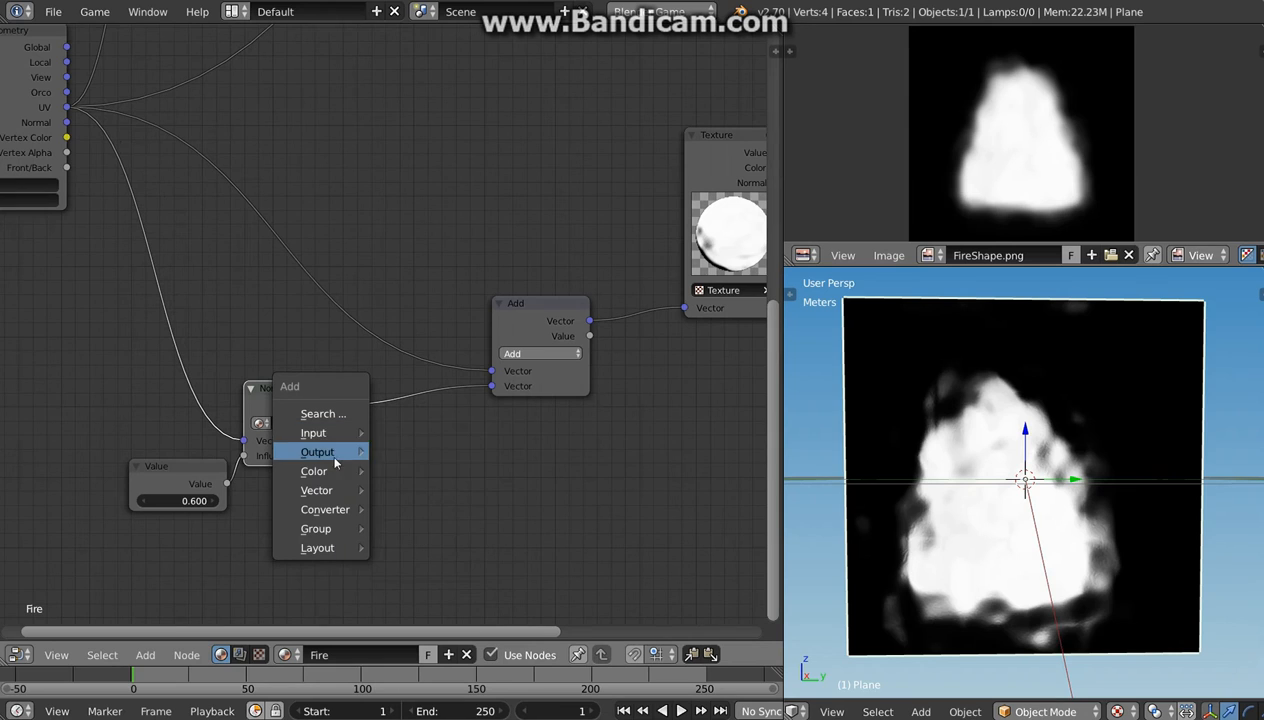
{"action": "mouse_move", "coordinate": [335, 473]}
{"action": "left_click", "coordinate": [412, 472]}
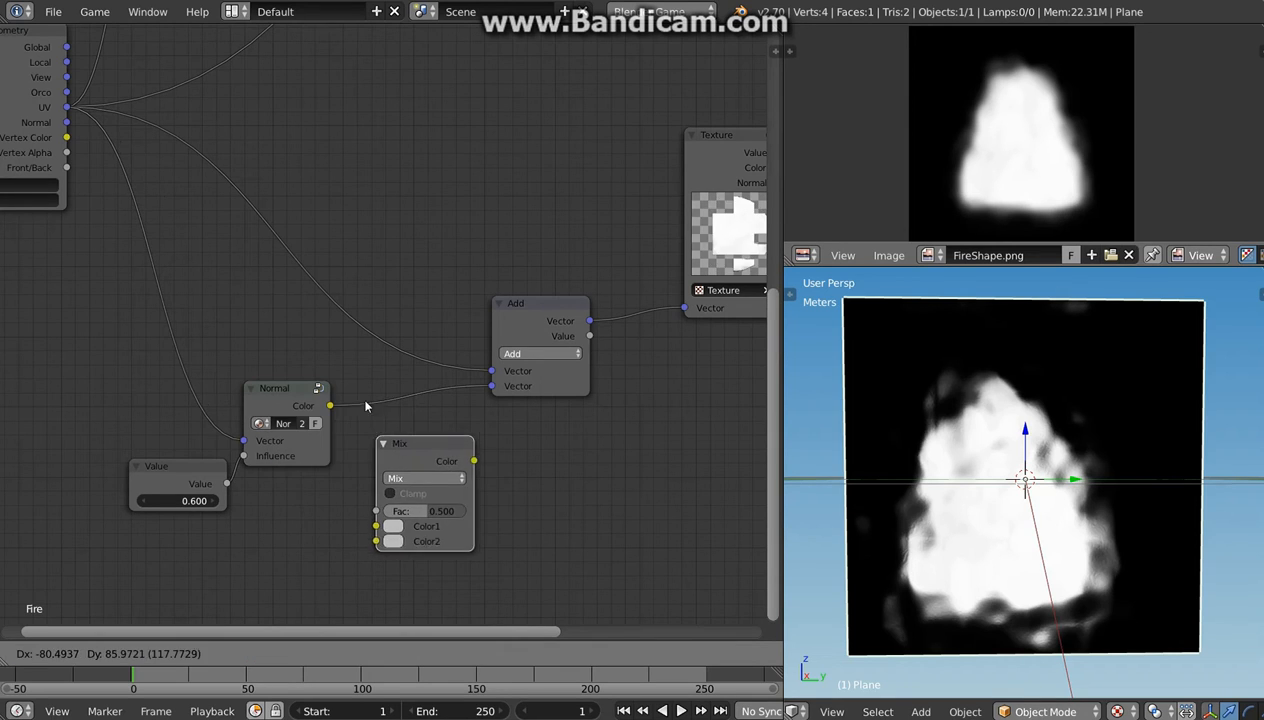
{"action": "left_click", "coordinate": [408, 436]}
Set the new Mix node's blend type to Subtract and its Fac to 1.000.
{"action": "left_click", "coordinate": [412, 437]}
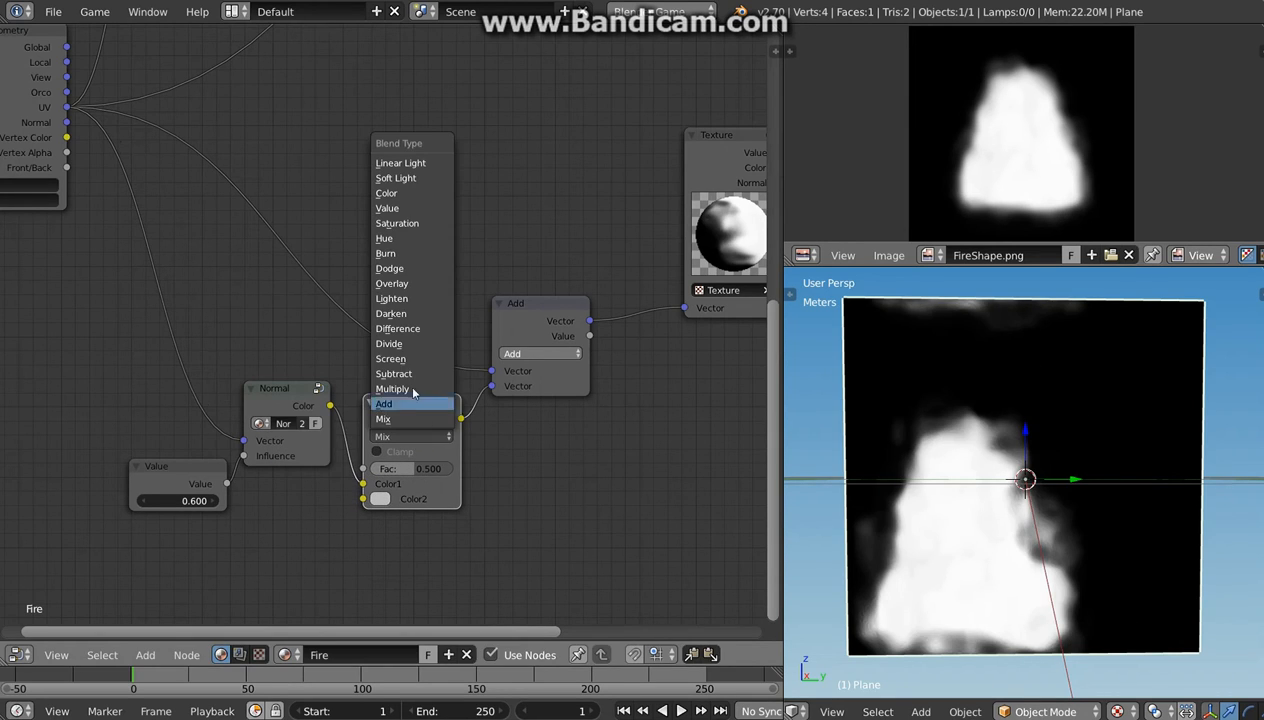
{"action": "left_click", "coordinate": [393, 373]}
{"action": "left_click_drag", "start_coordinate": [409, 468], "coordinate": [445, 468]}
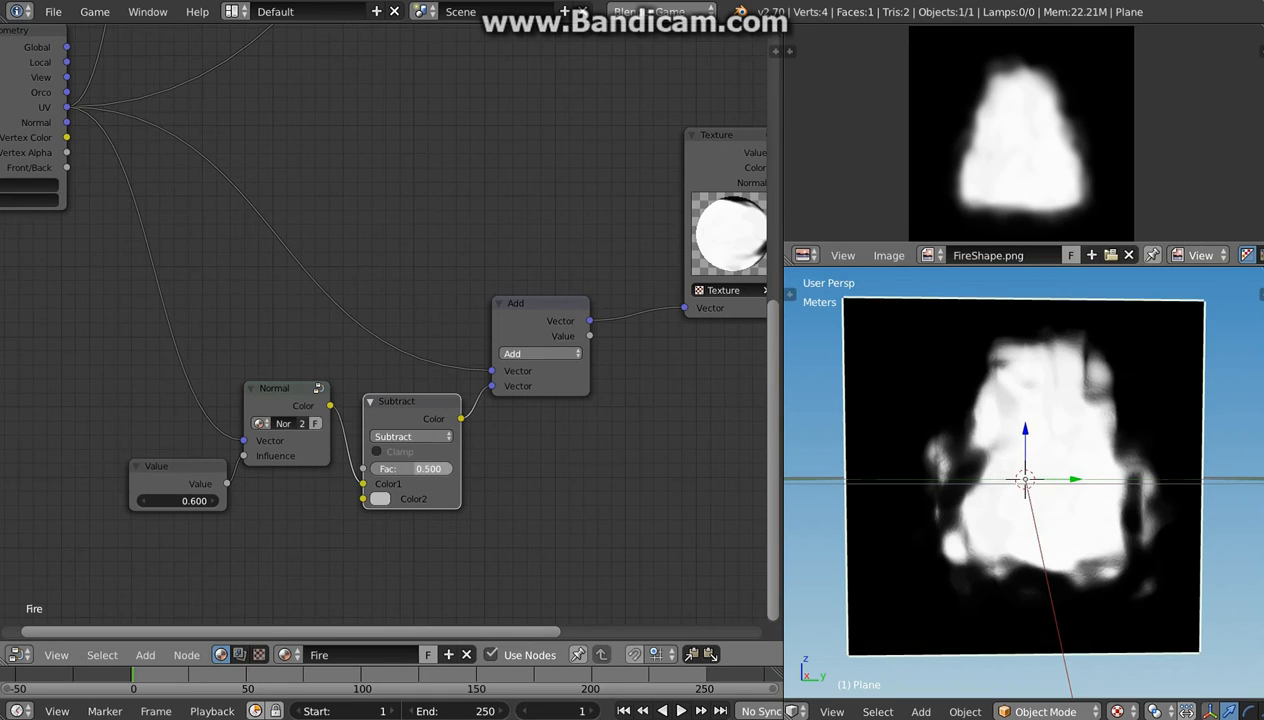
Set the Subtract node's Color2 to R 0.196, G 0.181 and B 0.000 to recentre the distorted fire shape.
{"action": "left_click", "coordinate": [381, 500]}
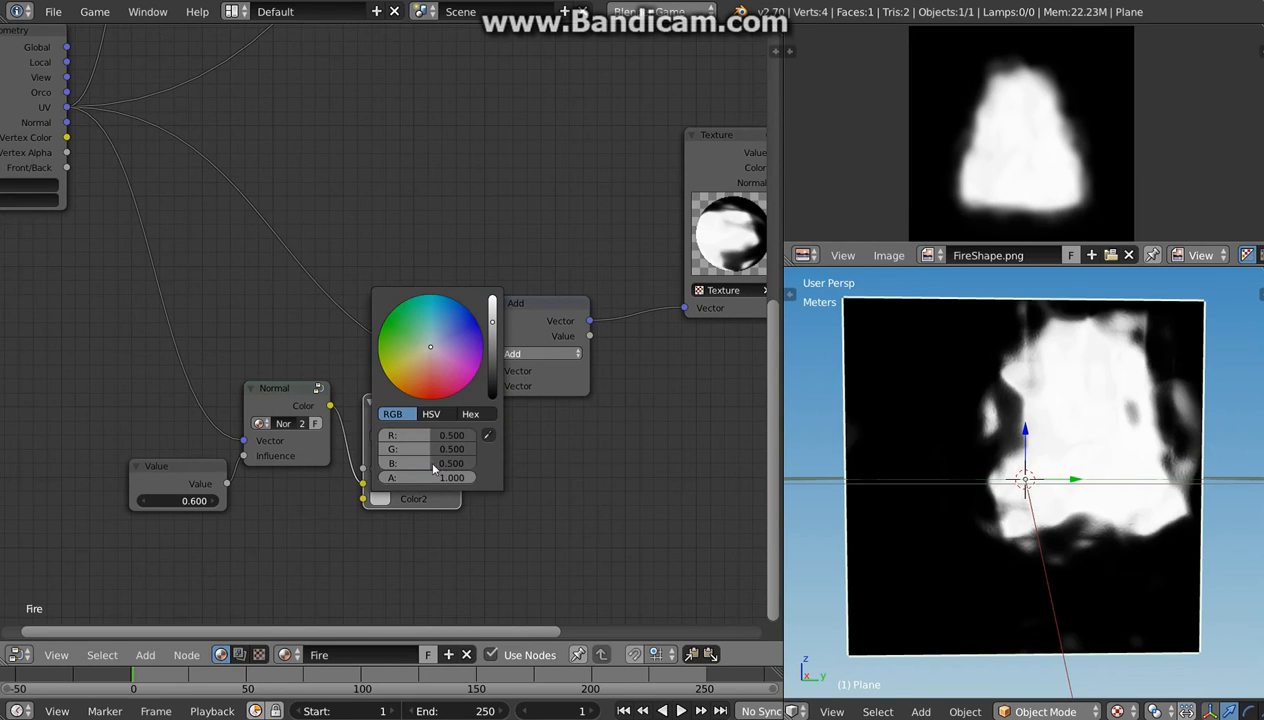
{"action": "left_click_drag", "start_coordinate": [430, 463], "coordinate": [380, 463]}
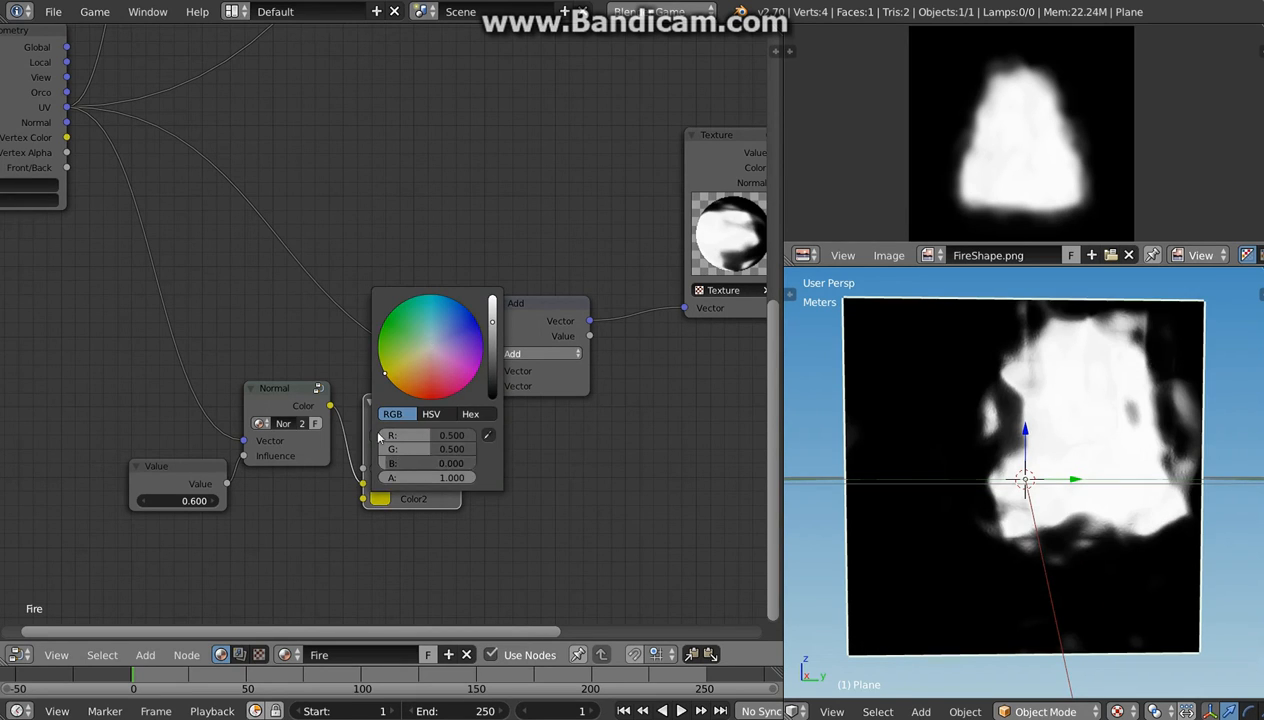
{"action": "scroll", "coordinate": [401, 459], "scroll_direction": "up", "scroll_amount": 2}
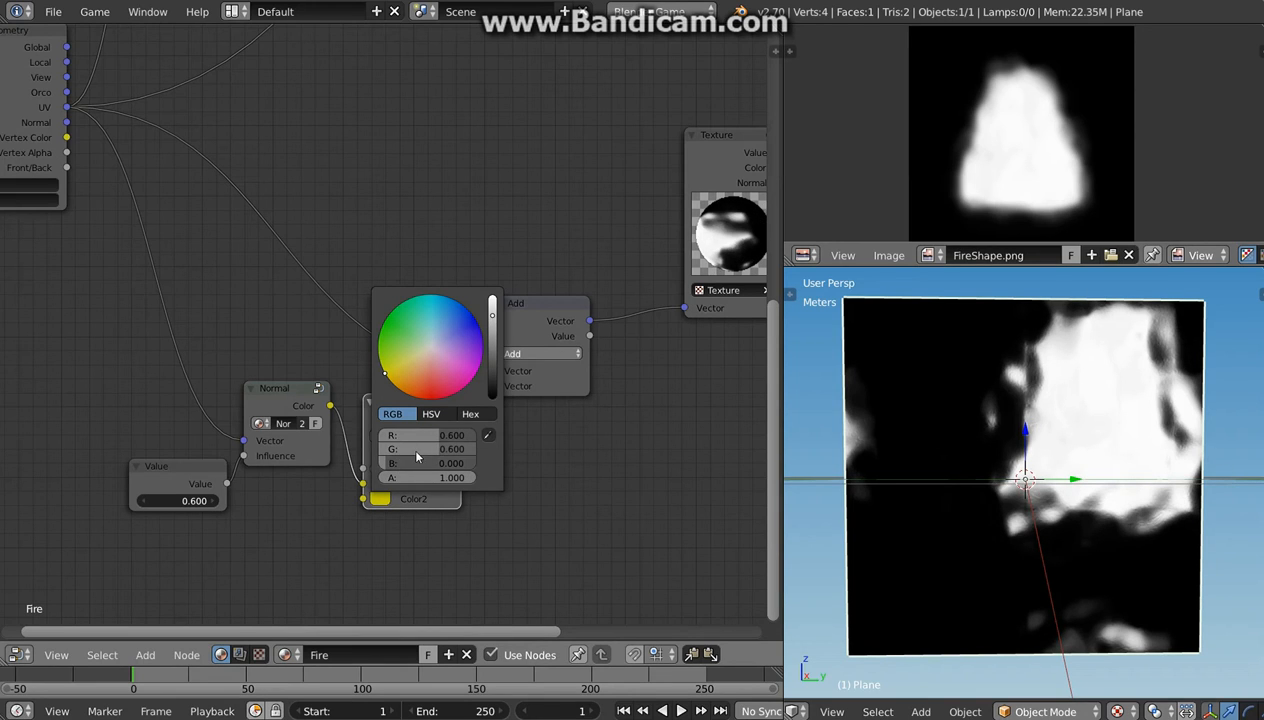
{"action": "left_click_drag", "start_coordinate": [425, 452], "coordinate": [398, 451]}
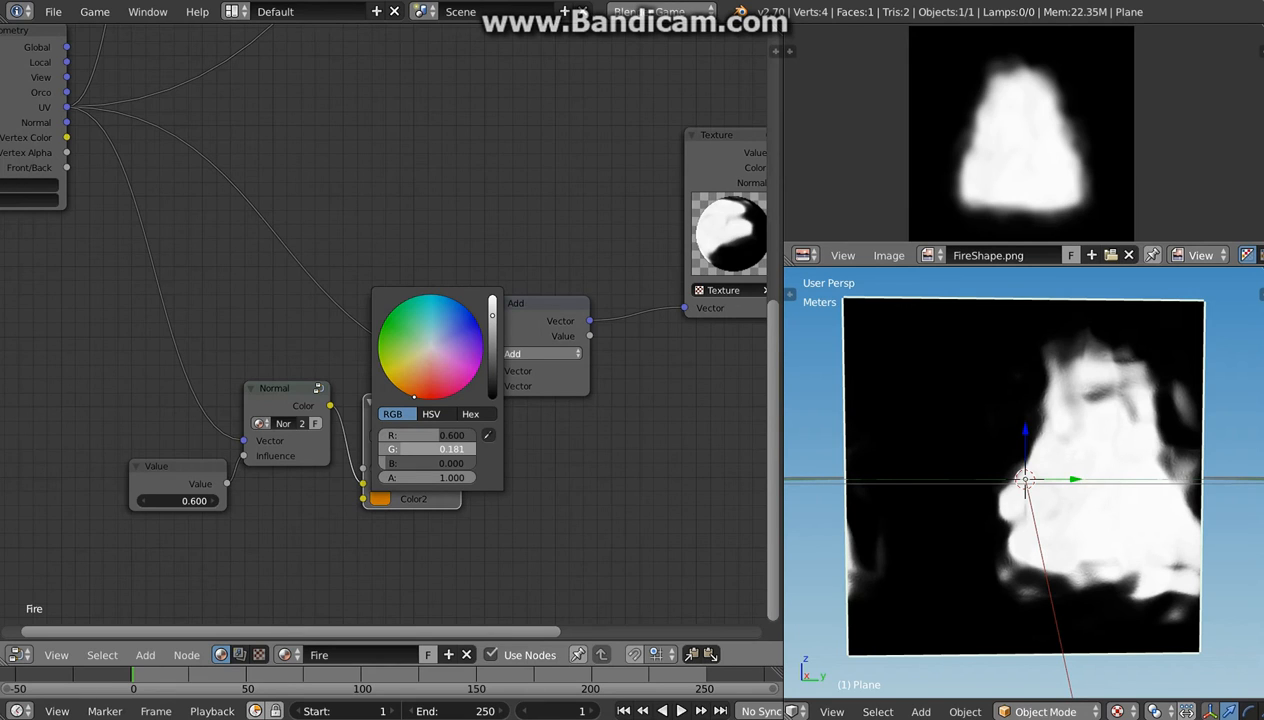
{"action": "left_click_drag", "start_coordinate": [427, 436], "coordinate": [399, 436]}
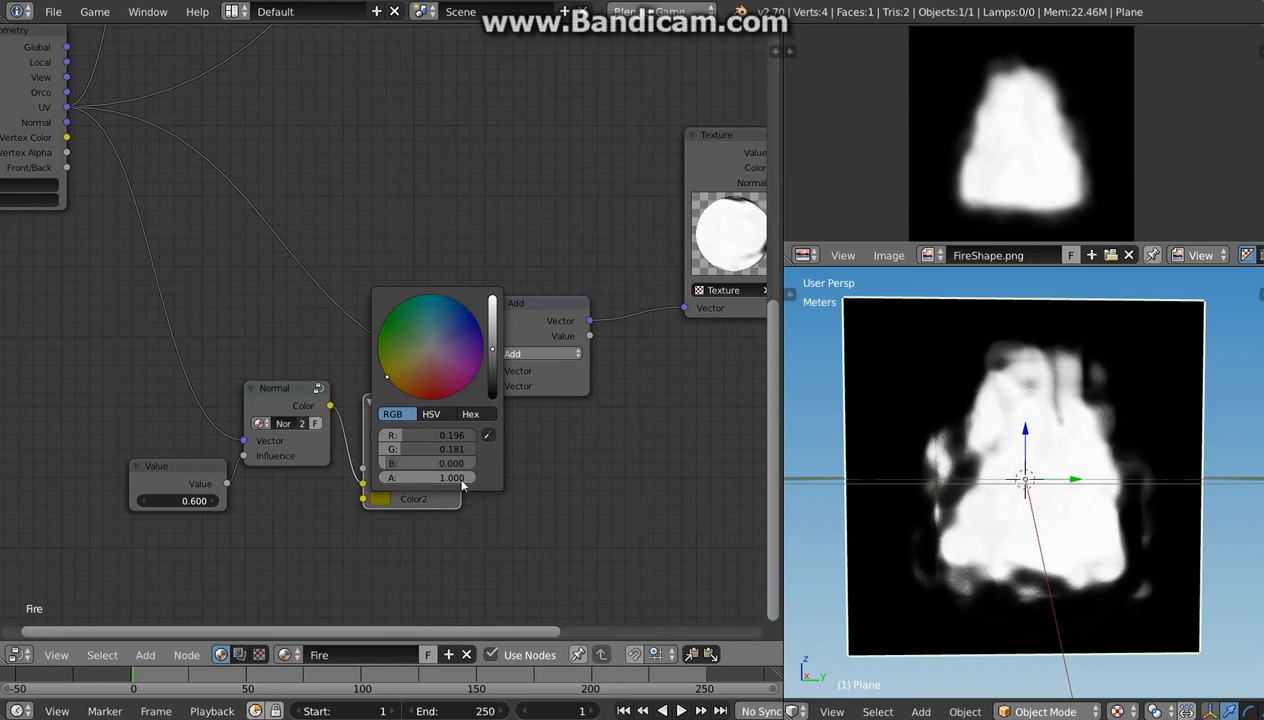
Nudge the lower Normal group toward the Subtract node and move the Geometry node farther away from the other nodes.
{"action": "scroll", "coordinate": [590, 478], "scroll_direction": "down", "scroll_amount": 2}
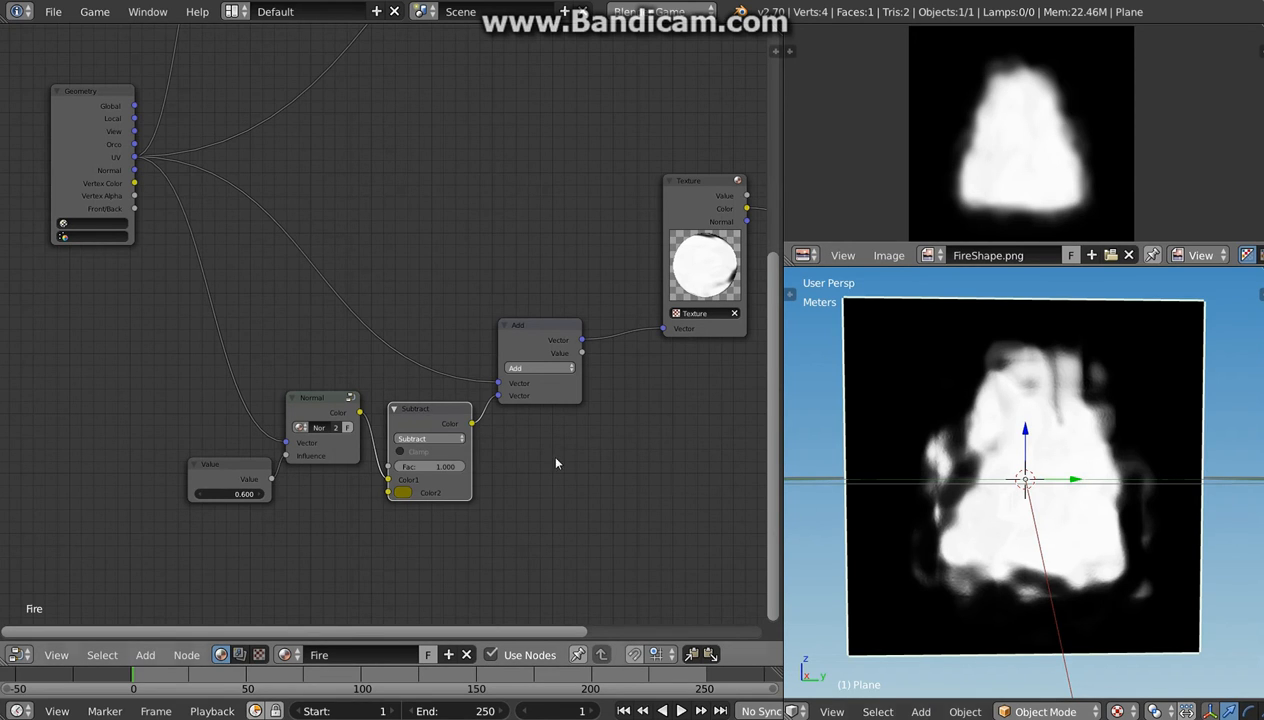
{"action": "middle_click_drag", "start_coordinate": [532, 430], "coordinate": [649, 467]}
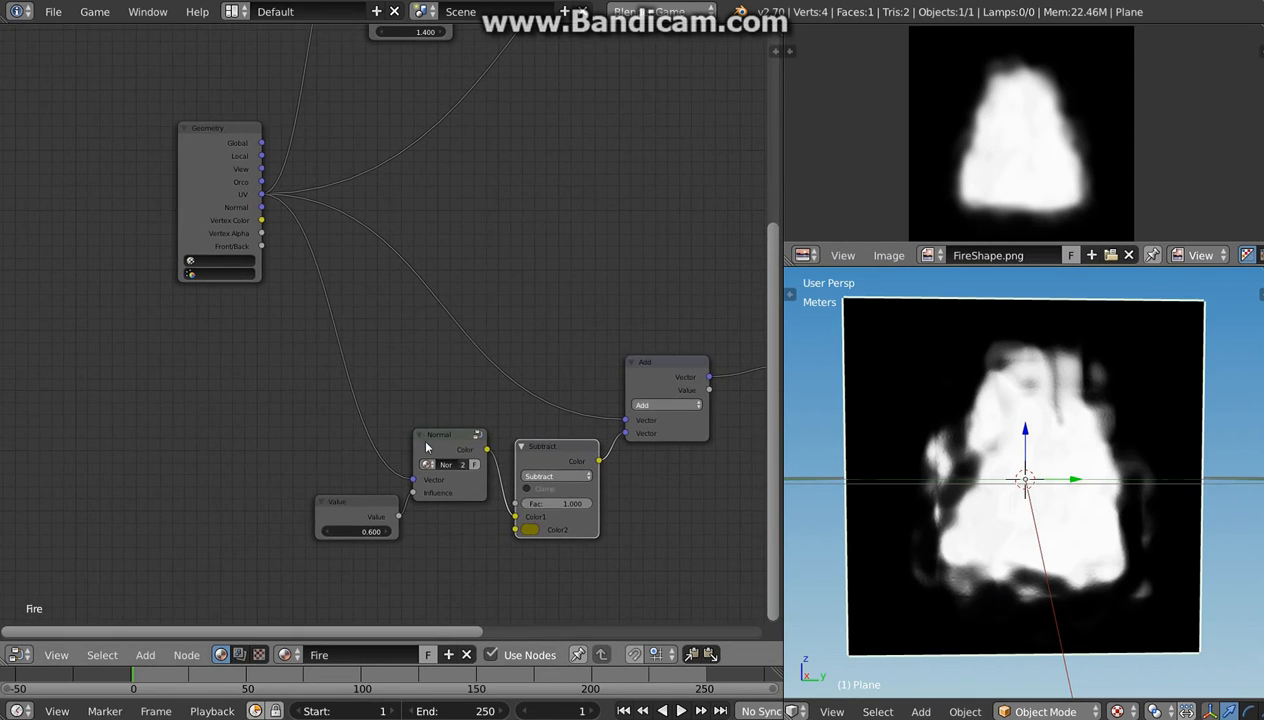
{"action": "left_click_drag", "start_coordinate": [436, 444], "coordinate": [441, 444]}
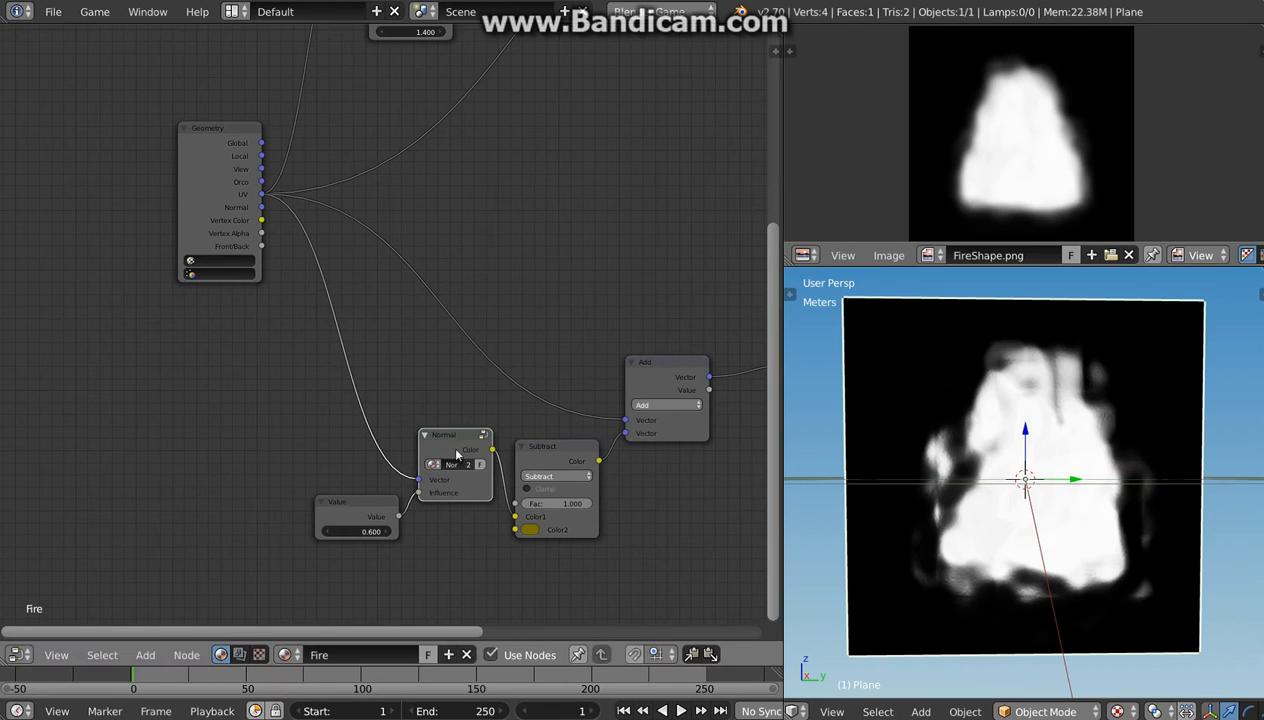
{"action": "left_click", "coordinate": [209, 148]}
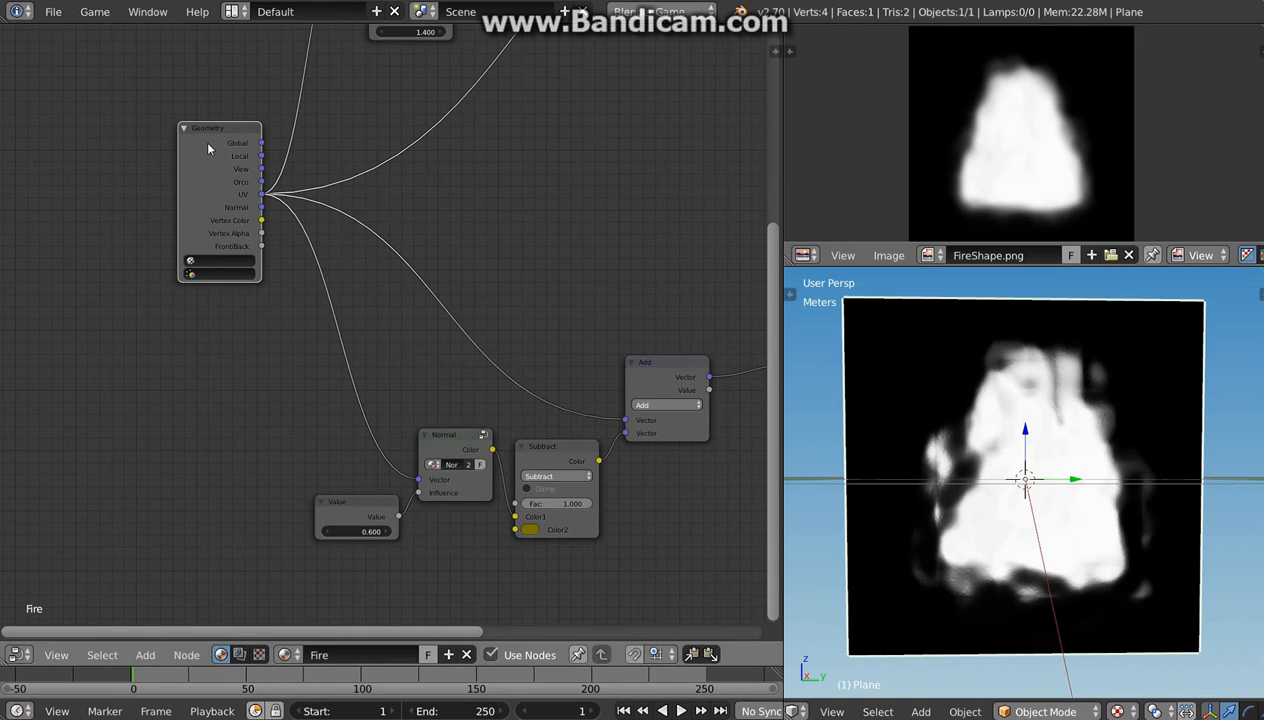
{"action": "left_click_drag", "start_coordinate": [209, 148], "coordinate": [28, 152]}
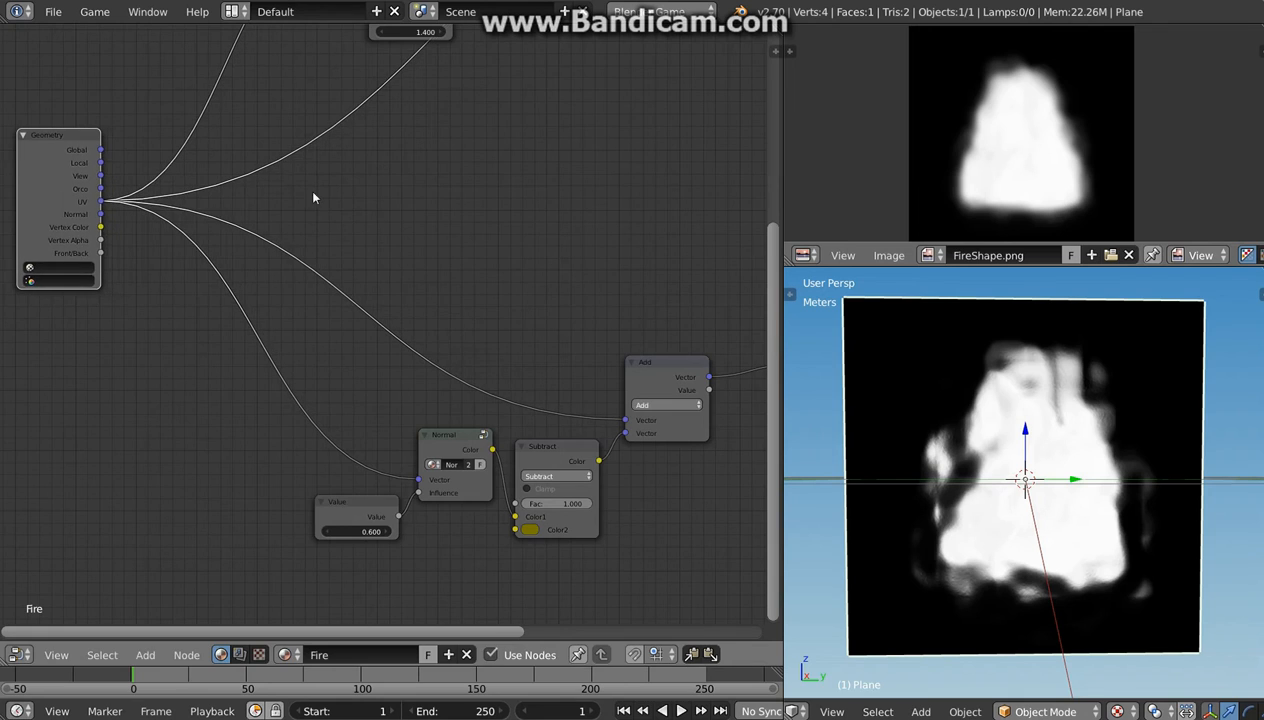
Duplicate the AnimY group node and place the copy below the Geometry node, beside the lower Normal group.
{"action": "scroll", "coordinate": [305, 200], "scroll_direction": "down", "scroll_amount": 2}
{"action": "middle_click_drag", "start_coordinate": [302, 206], "coordinate": [407, 225]}
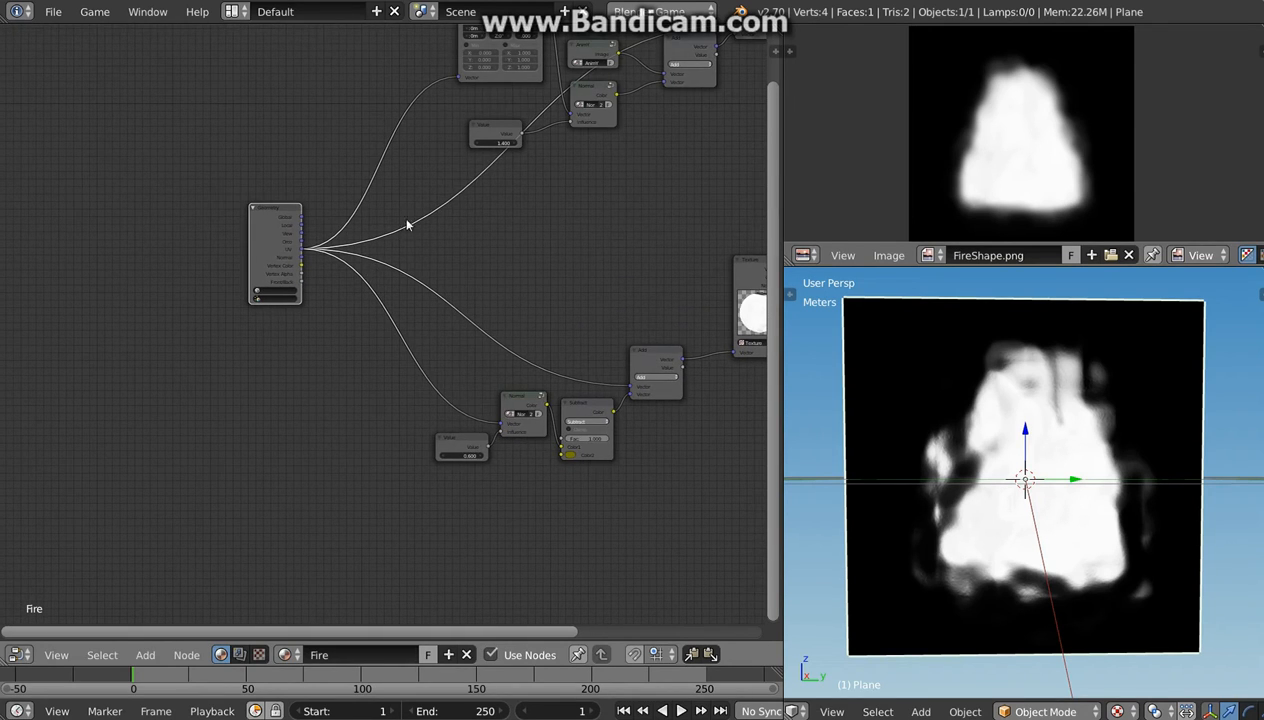
{"action": "left_click", "coordinate": [592, 49]}
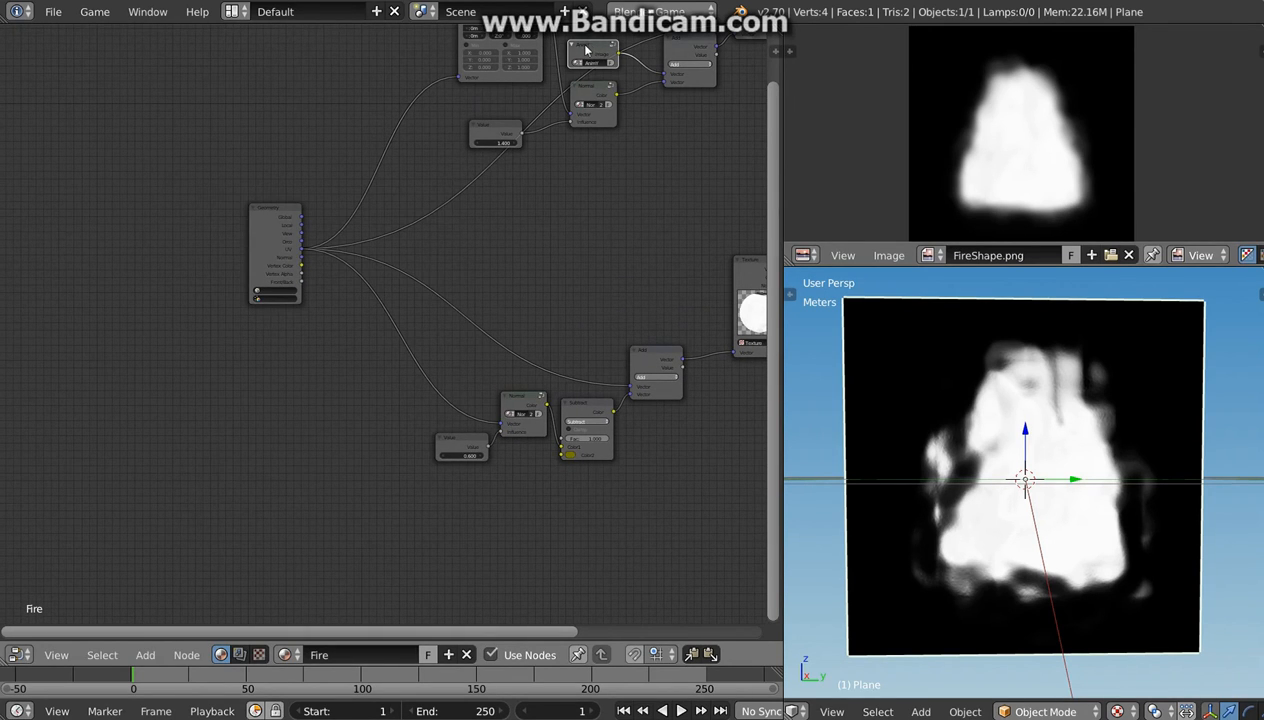
{"action": "scroll", "coordinate": [586, 49], "scroll_direction": "up", "scroll_amount": 2}
{"action": "scroll", "coordinate": [597, 64], "scroll_direction": "down", "scroll_amount": 1}
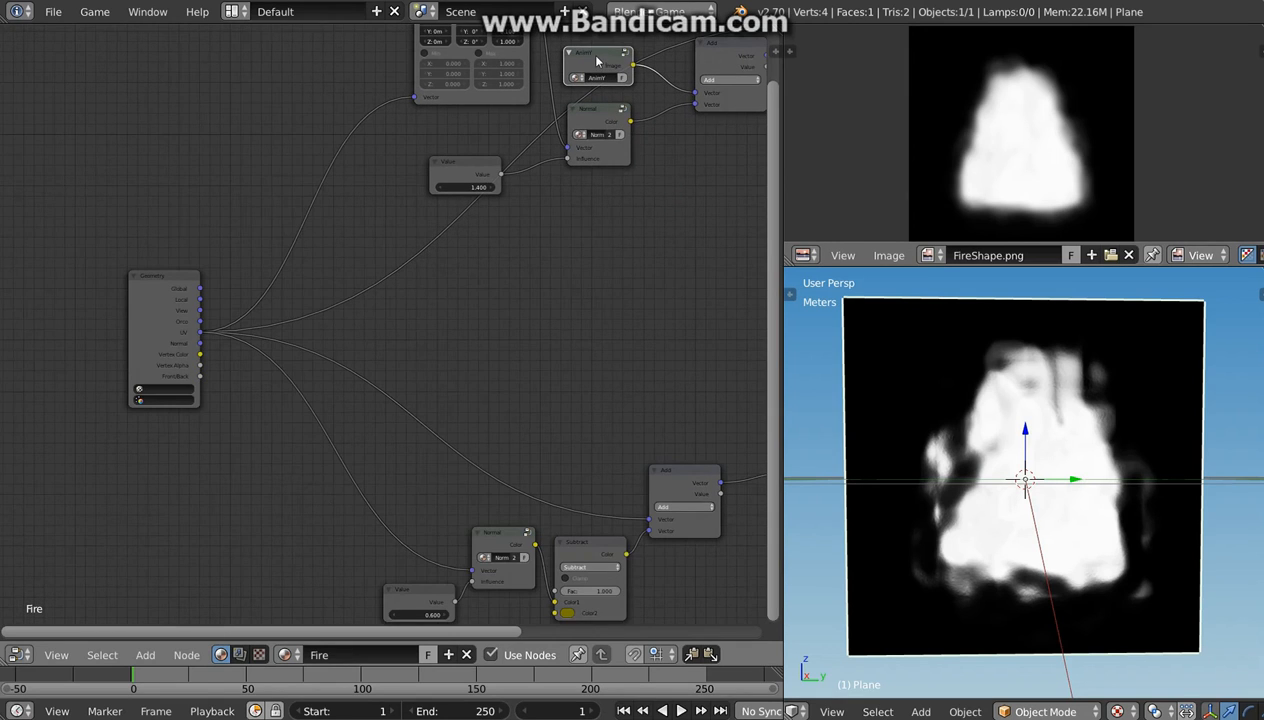
{"action": "key", "text": "shift+d"}
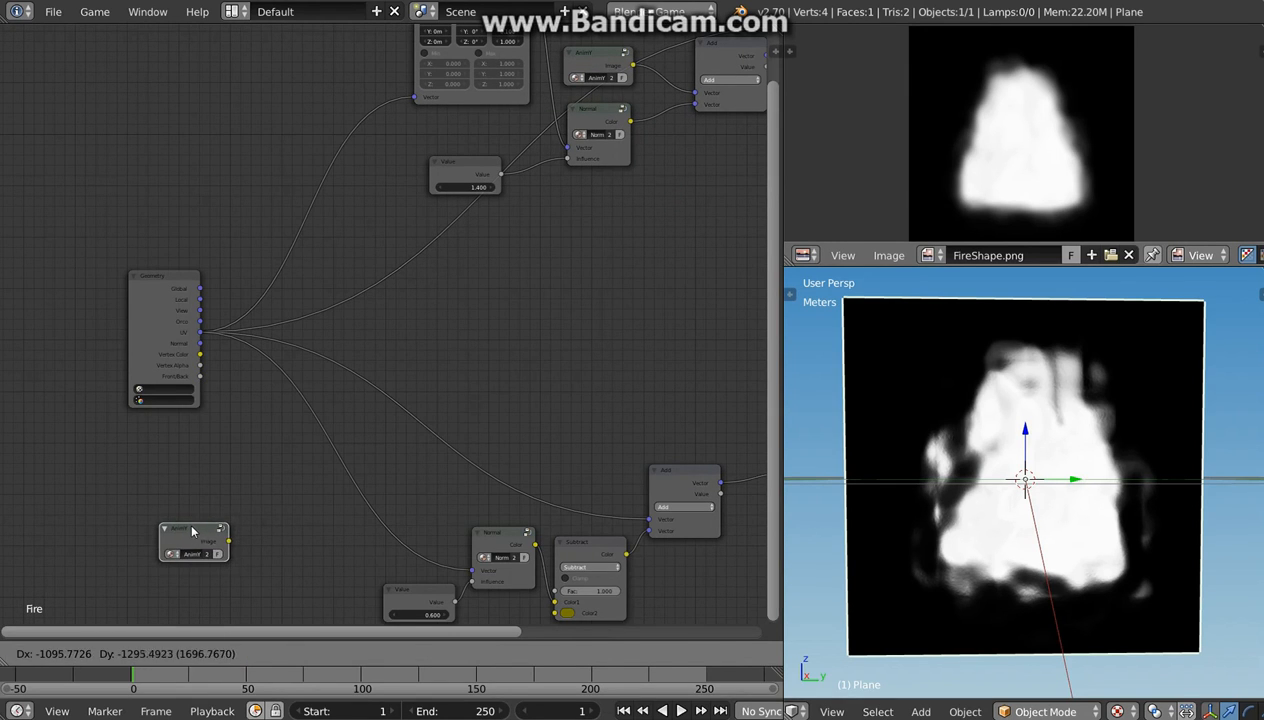
{"action": "left_click", "coordinate": [193, 531]}
Insert a copy of the vector Add node between Geometry UV and the lower Normal group, feeding AnimY's Image into its second Vector input.
{"action": "middle_click_drag", "start_coordinate": [333, 465], "coordinate": [350, 341]}
{"action": "scroll", "coordinate": [313, 364], "scroll_direction": "up", "scroll_amount": 1}
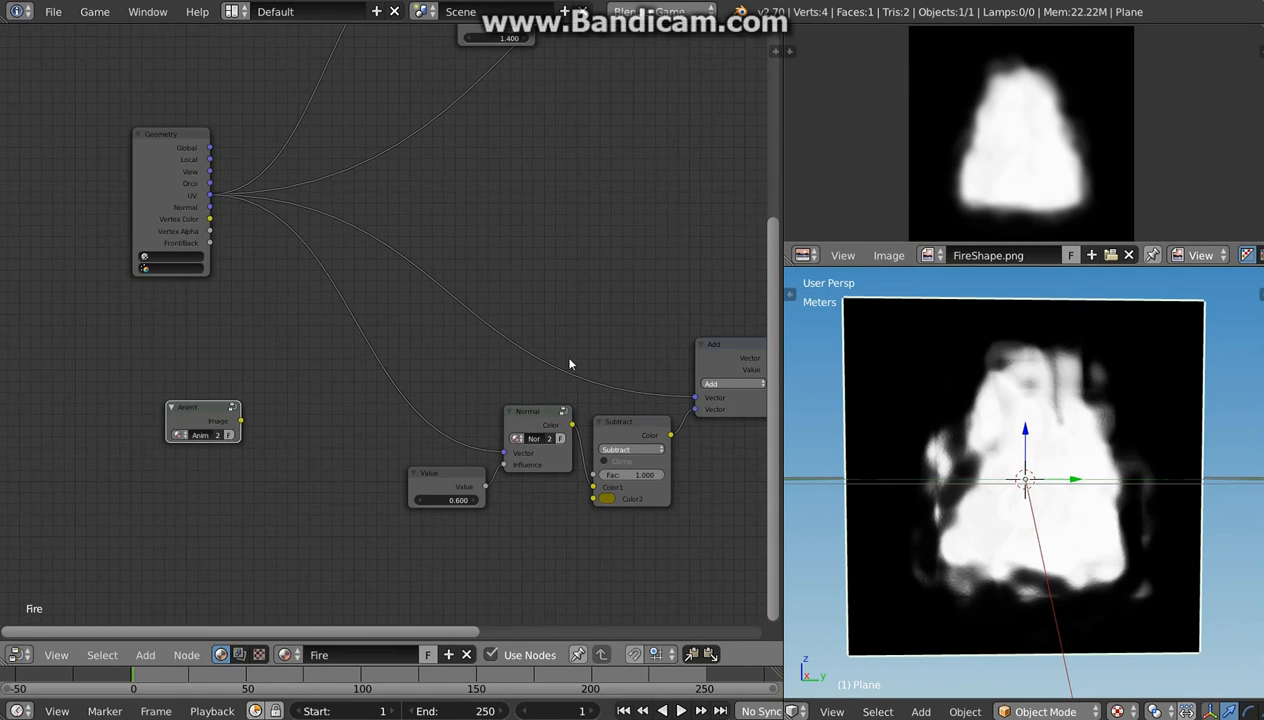
{"action": "left_click", "coordinate": [724, 358]}
{"action": "key", "text": "shift+d"}
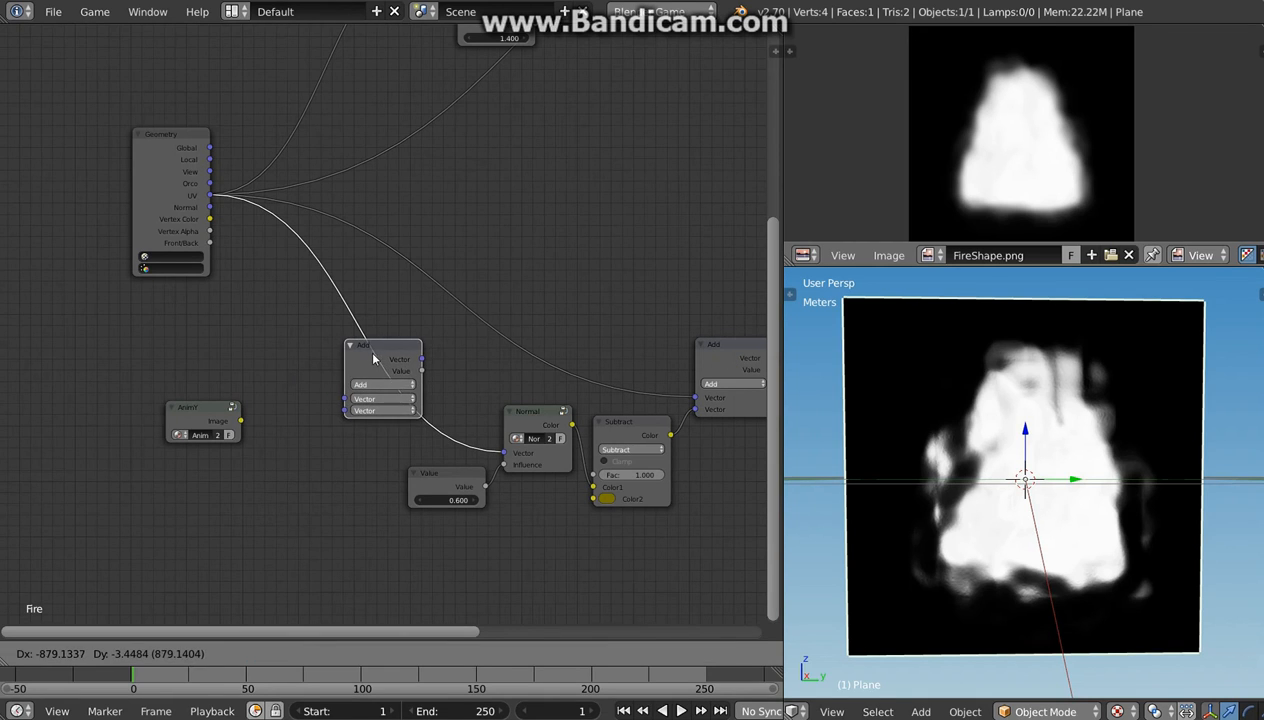
{"action": "left_click", "coordinate": [370, 352]}
{"action": "scroll", "coordinate": [310, 416], "scroll_direction": "up", "scroll_amount": 1}
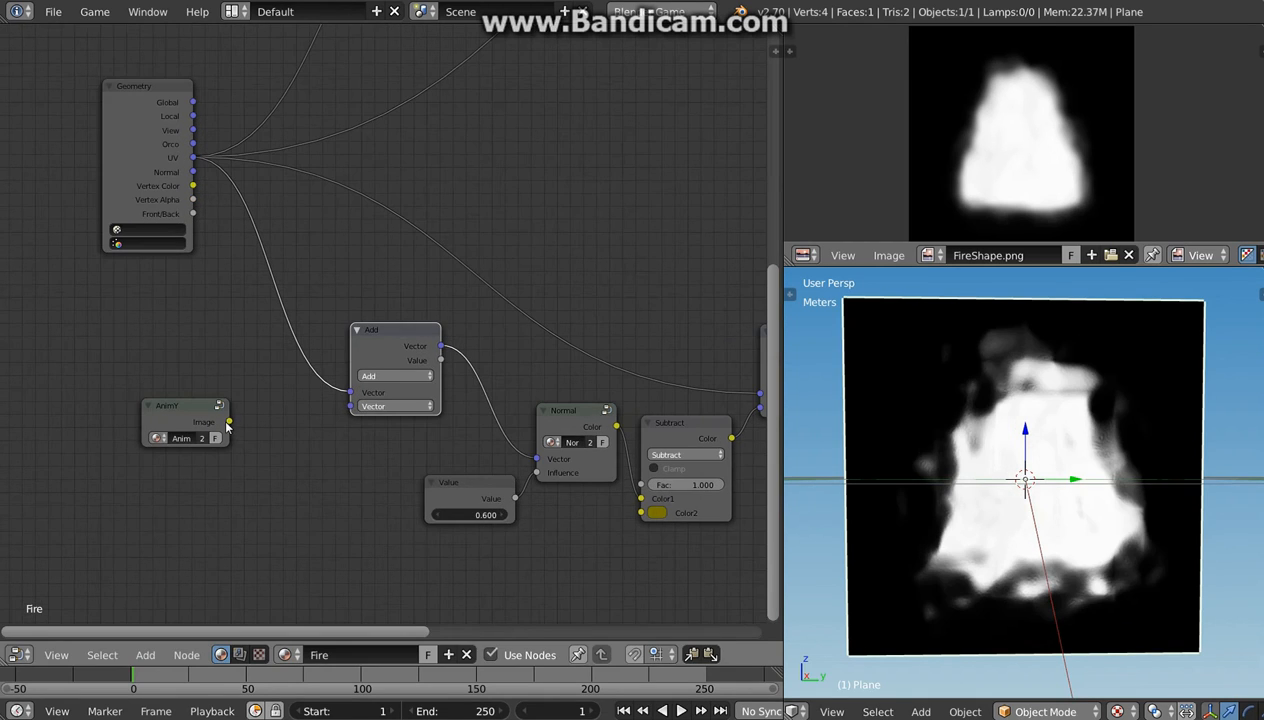
{"action": "left_click_drag", "start_coordinate": [229, 422], "coordinate": [345, 415]}
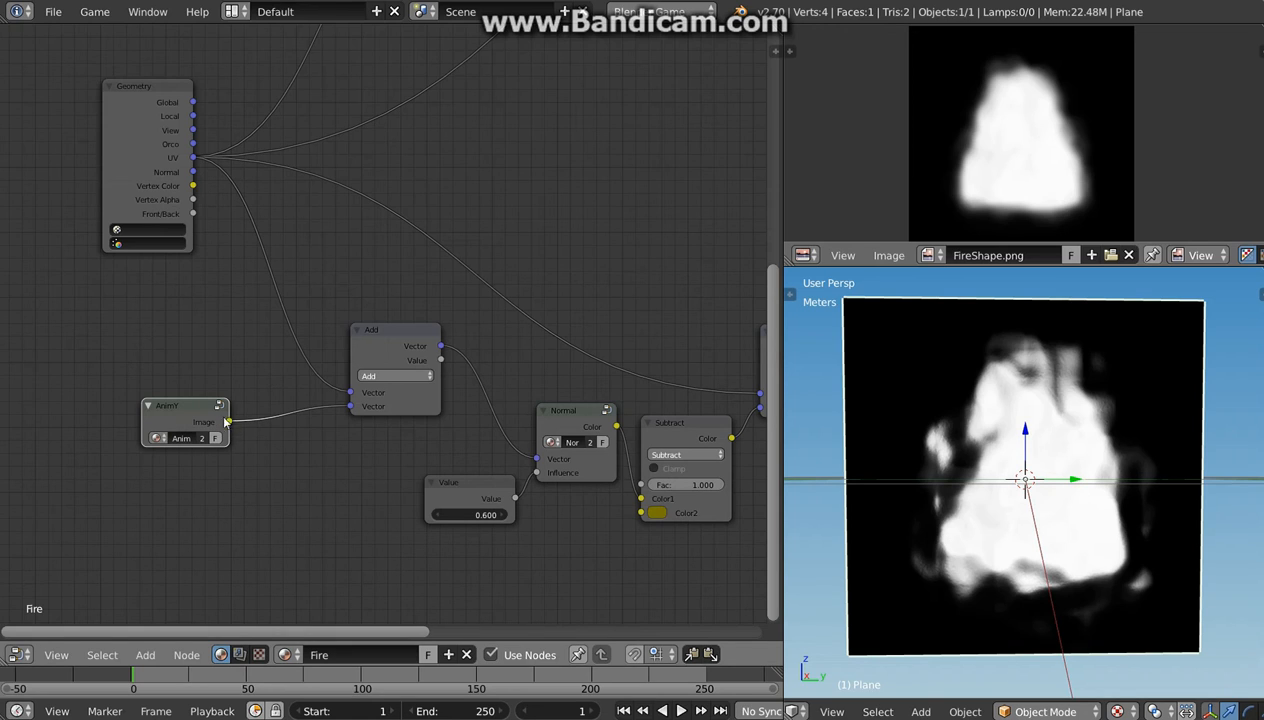
{"action": "middle_click_drag", "start_coordinate": [314, 386], "coordinate": [177, 376]}
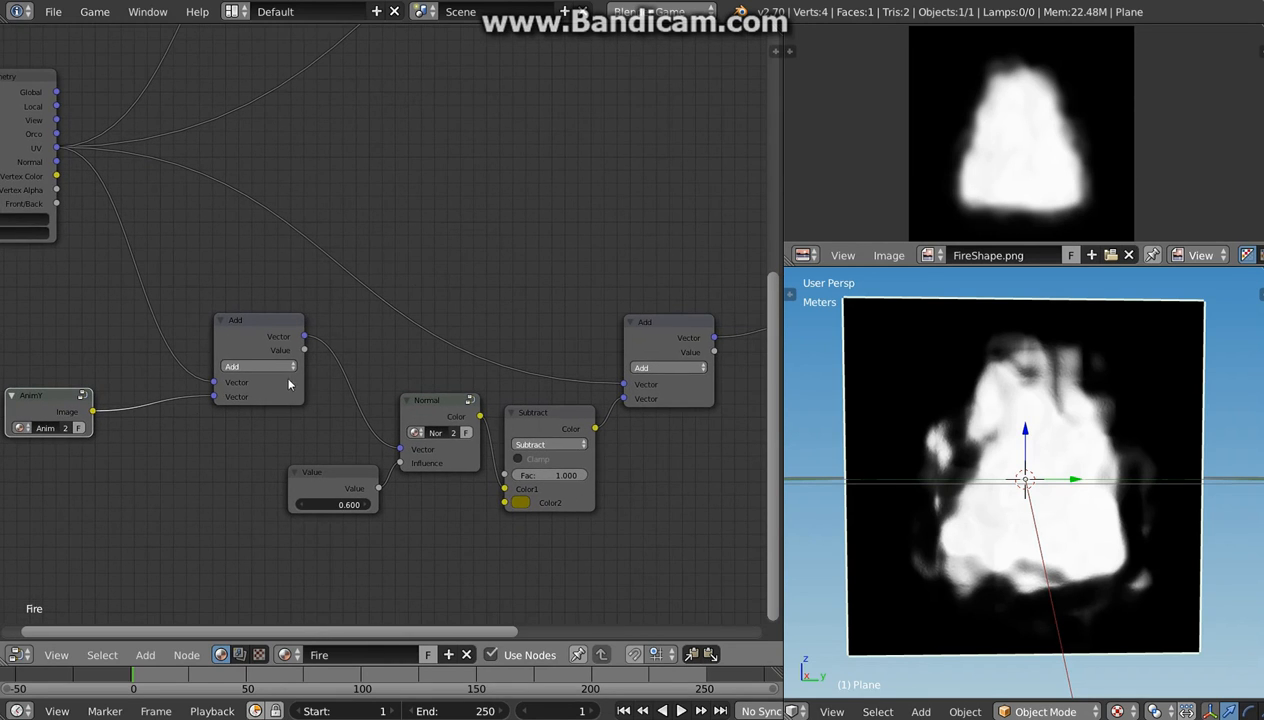
{"action": "left_click_drag", "start_coordinate": [426, 411], "coordinate": [420, 405]}
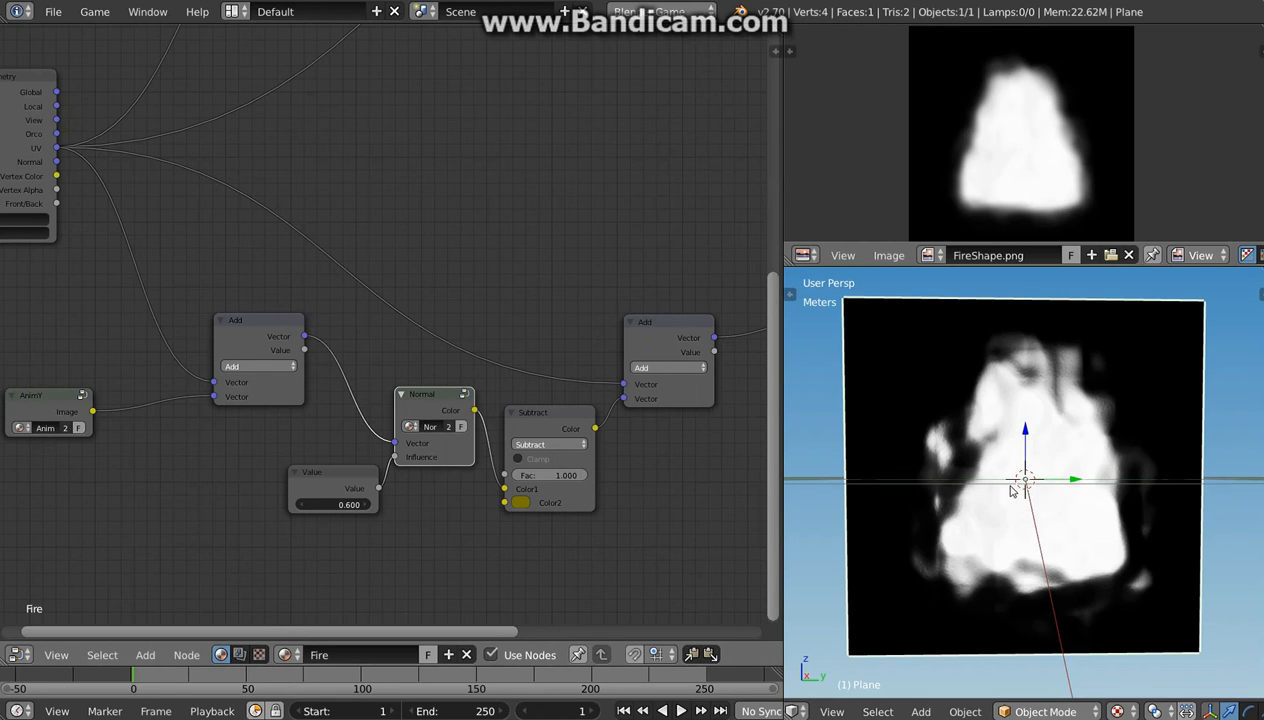
Run the game engine to preview the animated fire shape on the plane and stop it again.
{"action": "key", "text": "p"}
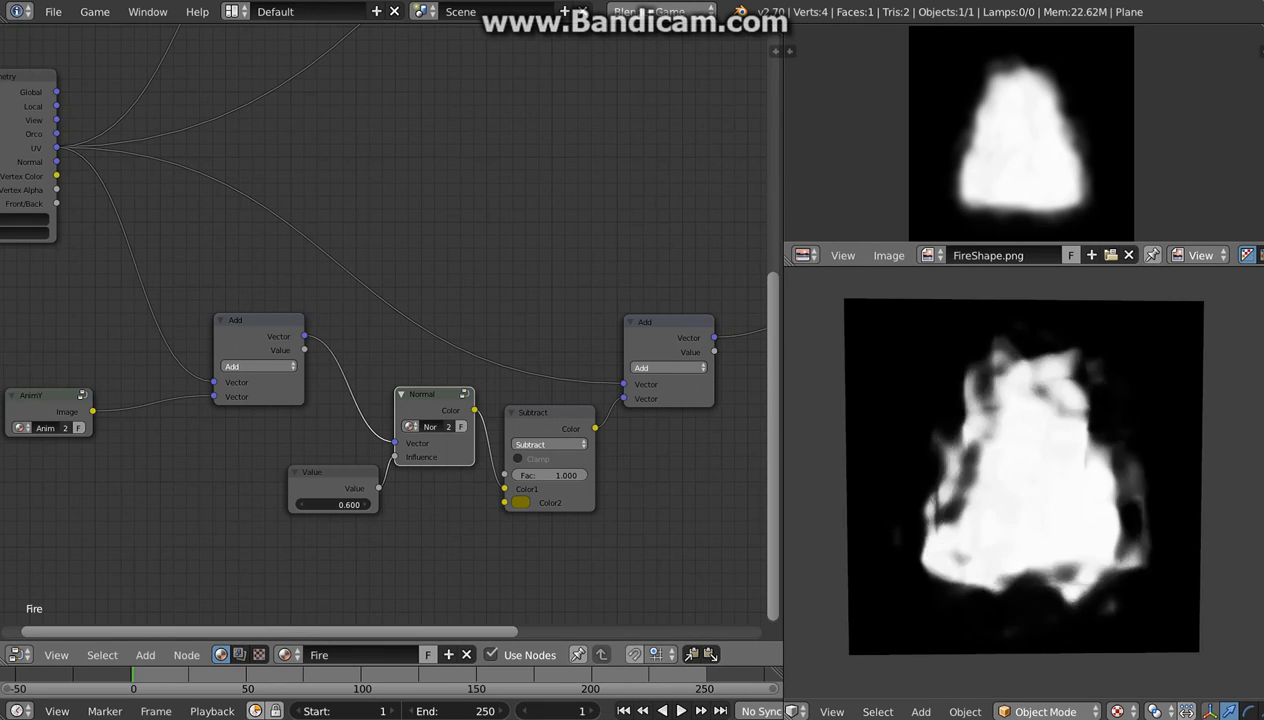
{"action": "key", "text": "Escape"}
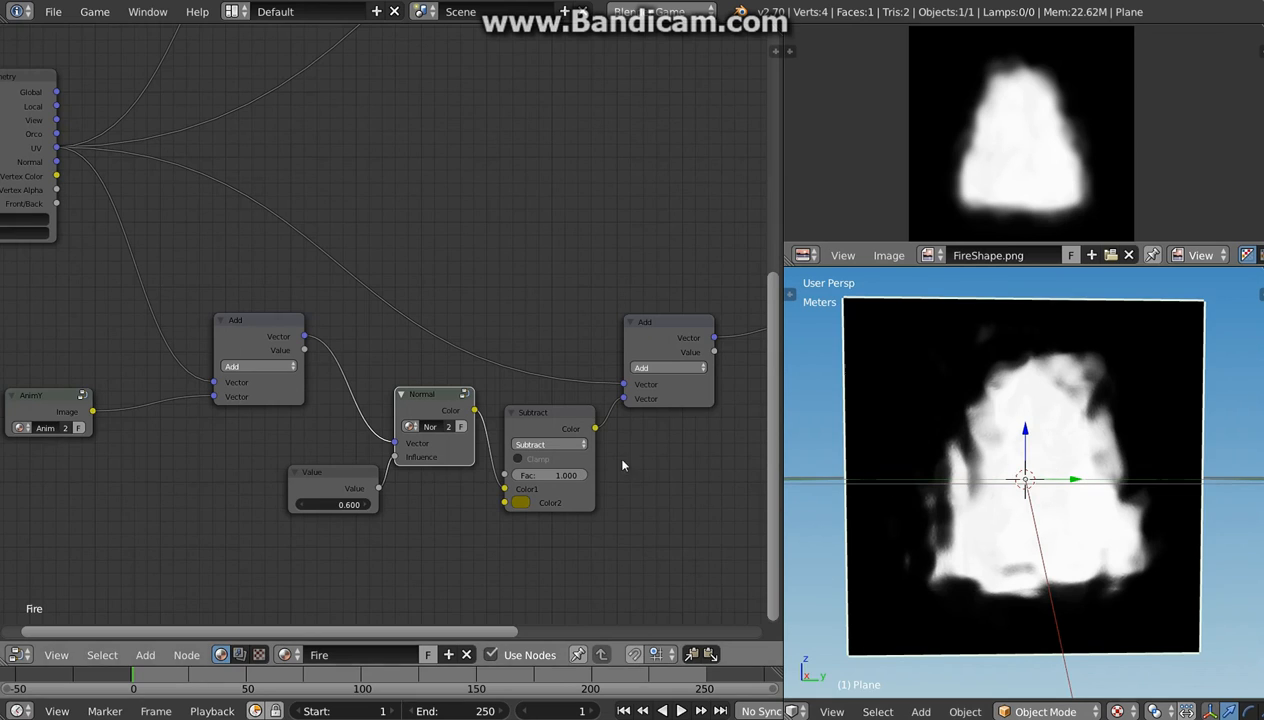
{"action": "middle_click_drag", "start_coordinate": [615, 455], "coordinate": [429, 419]}
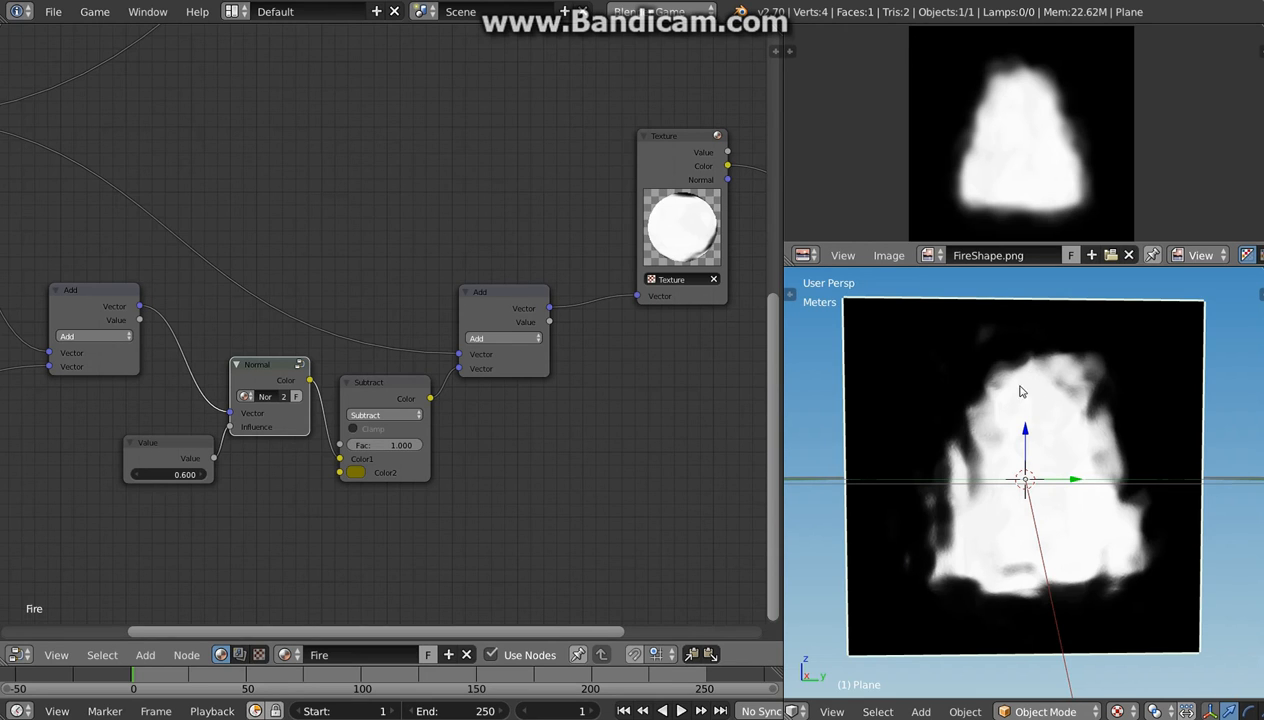
{"action": "middle_click_drag", "start_coordinate": [626, 443], "coordinate": [702, 482]}
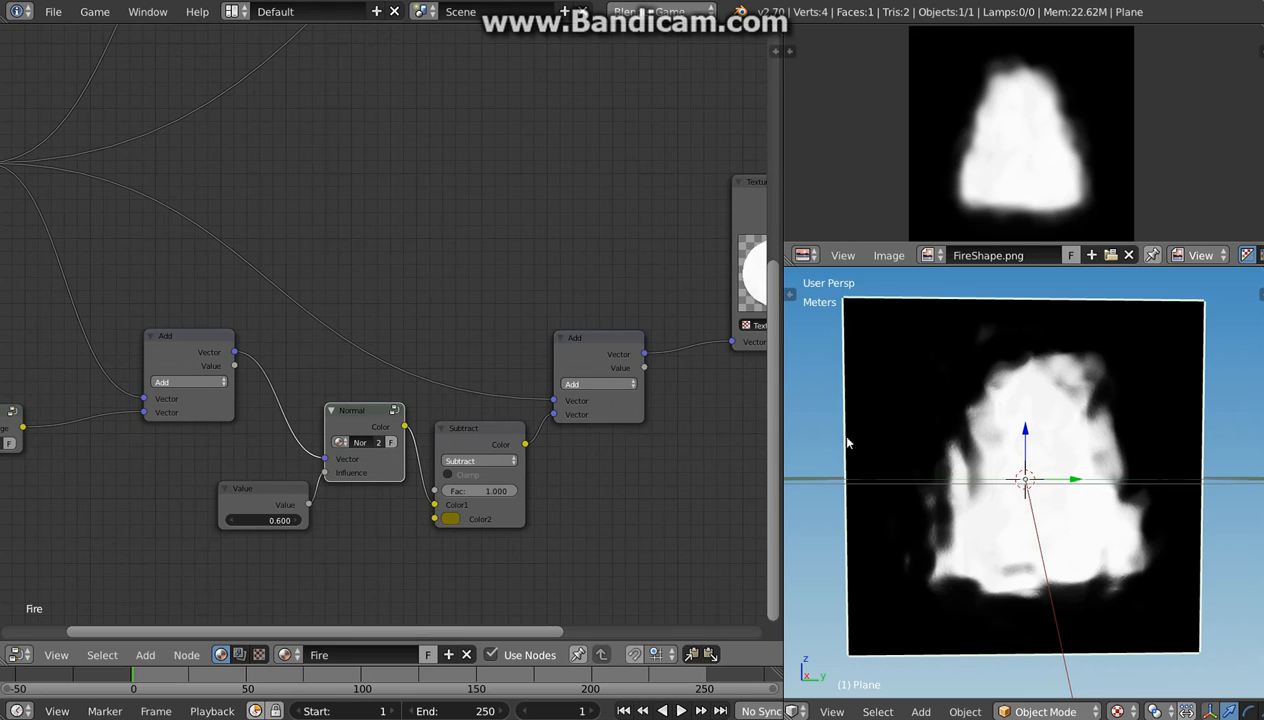
Add a Separate RGB node fed by the Geometry node's UV and link its G output to the Output node's Color.
{"action": "scroll", "coordinate": [526, 316], "scroll_direction": "down", "scroll_amount": 2}
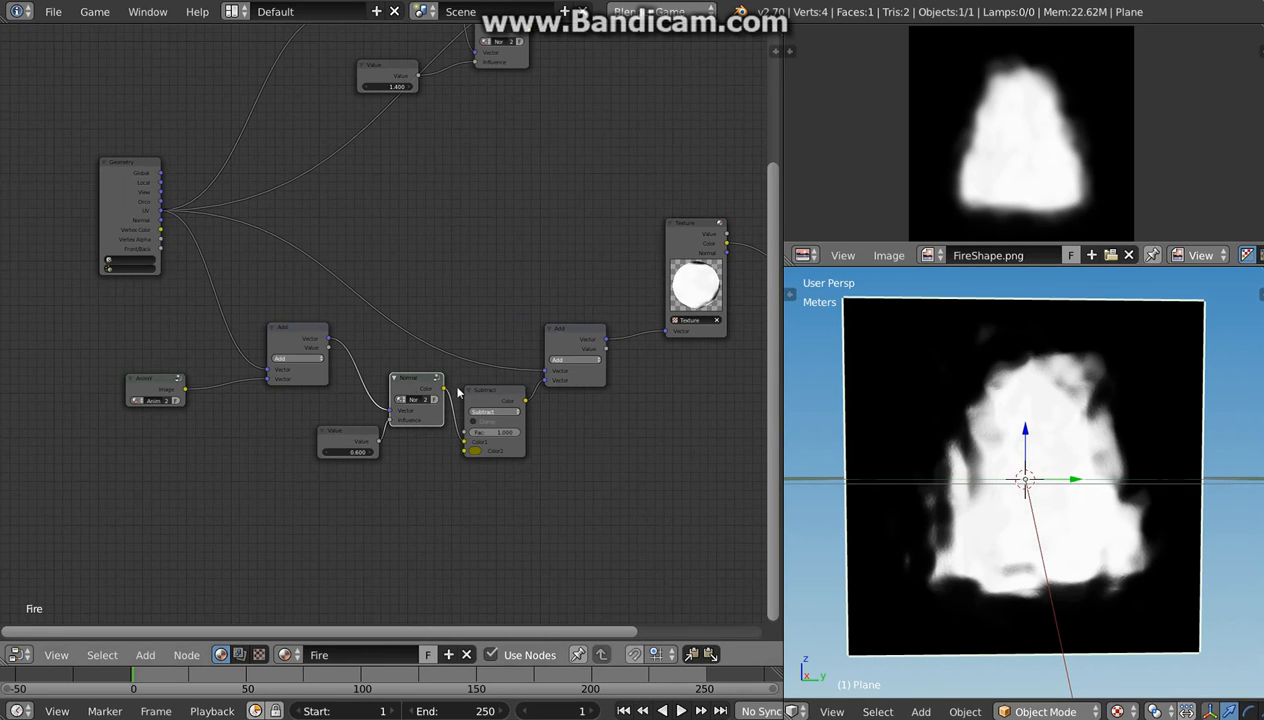
{"action": "left_click_drag", "start_coordinate": [565, 341], "coordinate": [571, 349]}
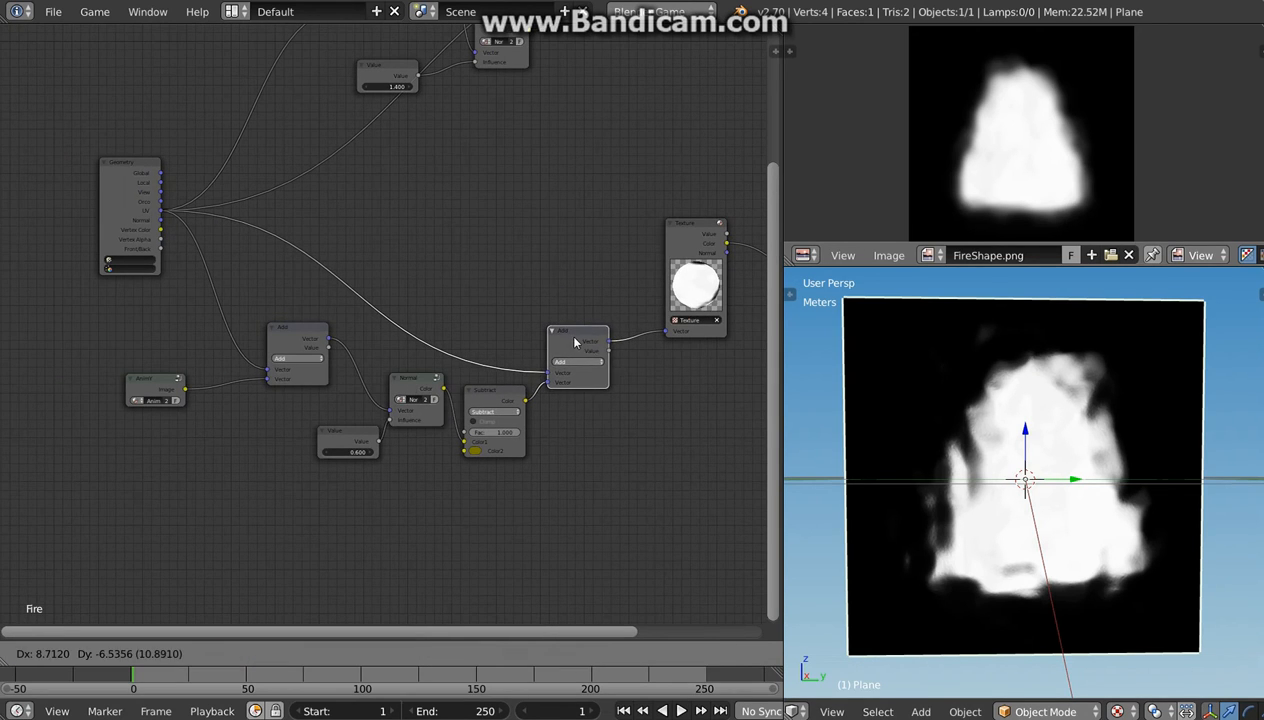
{"action": "middle_click_drag", "start_coordinate": [330, 212], "coordinate": [362, 242]}
{"action": "scroll", "coordinate": [329, 238], "scroll_direction": "up", "scroll_amount": 1}
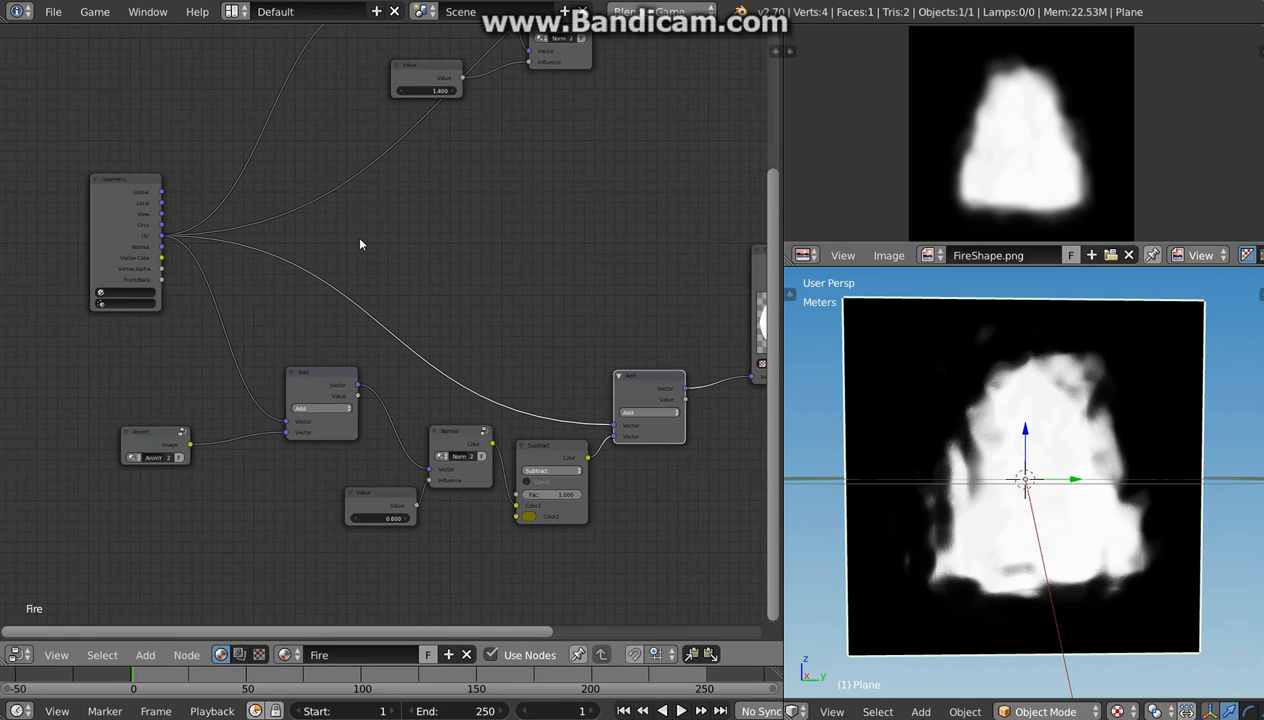
{"action": "key", "text": "shift+a"}
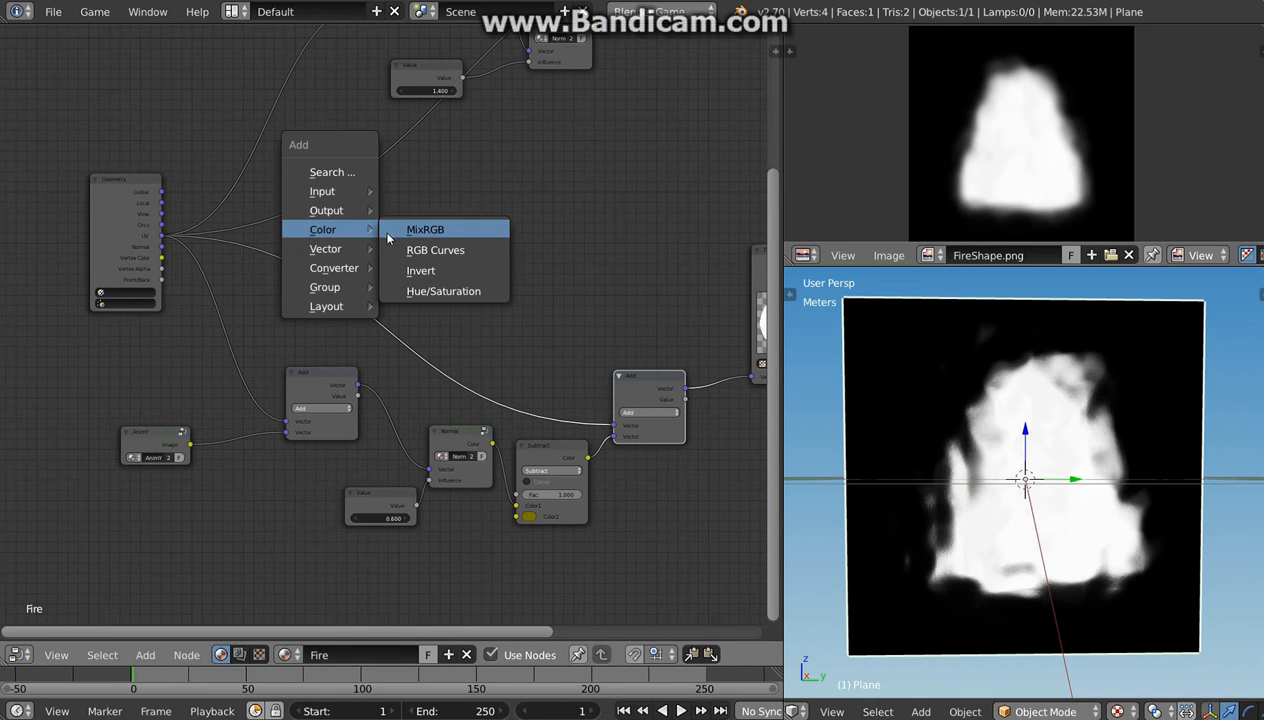
{"action": "mouse_move", "coordinate": [348, 275]}
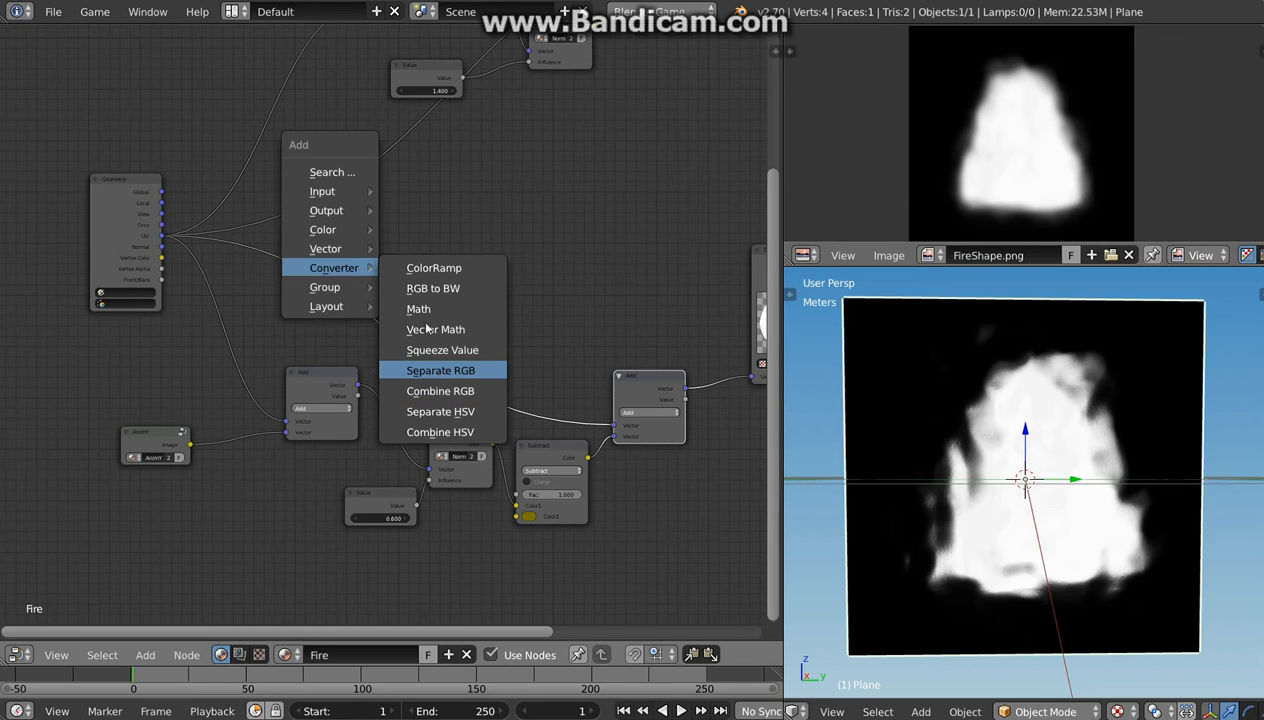
{"action": "left_click", "coordinate": [440, 370]}
{"action": "left_click", "coordinate": [352, 304]}
{"action": "left_click_drag", "start_coordinate": [161, 237], "coordinate": [375, 266]}
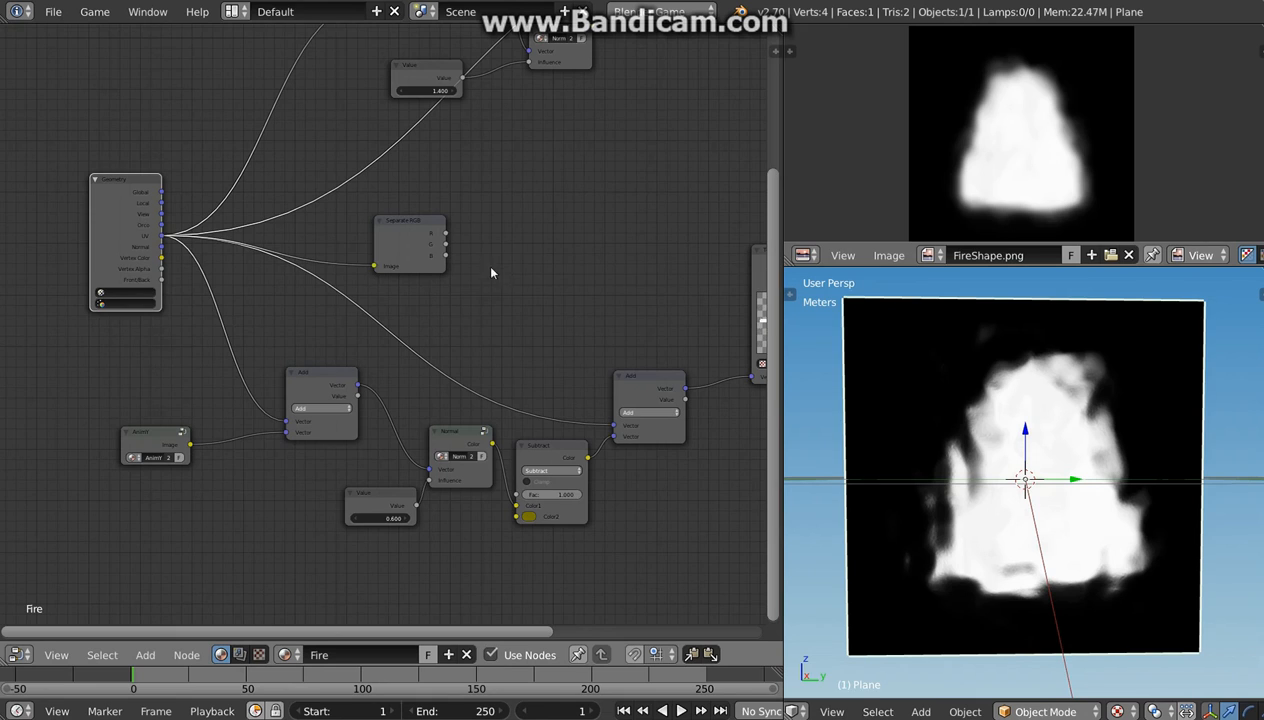
{"action": "middle_click_drag", "start_coordinate": [494, 274], "coordinate": [219, 238]}
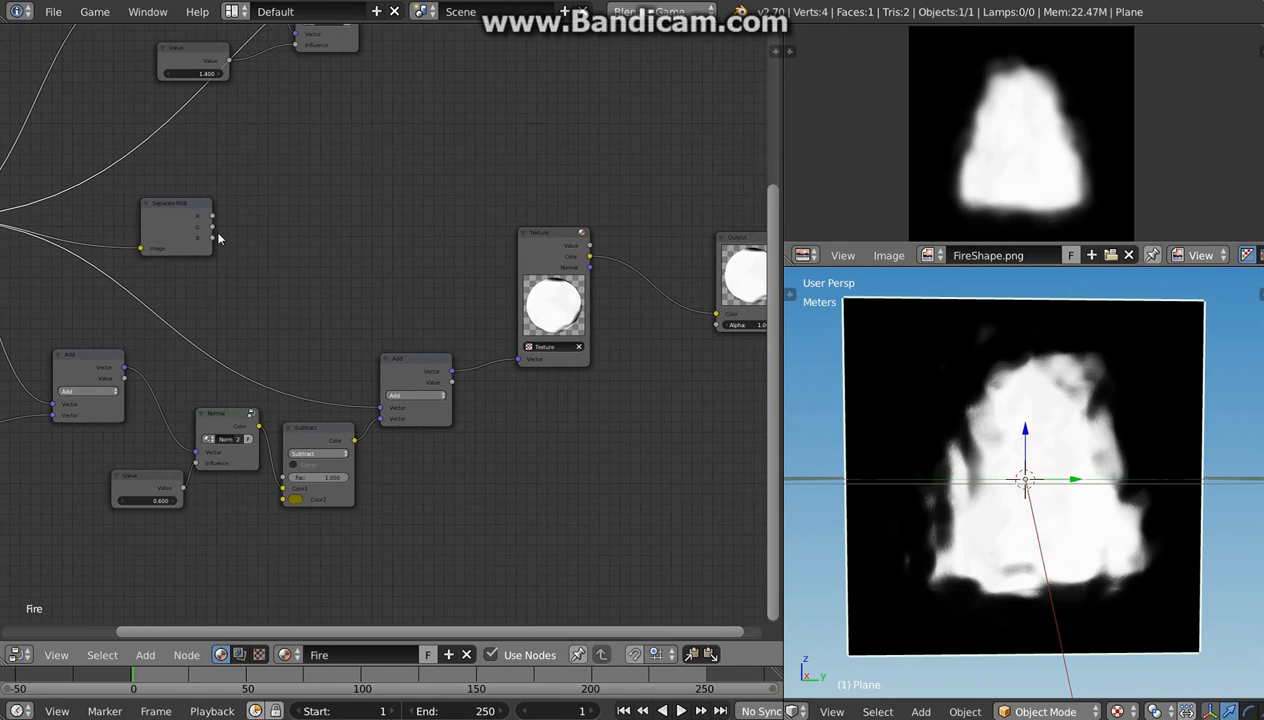
{"action": "left_click_drag", "start_coordinate": [210, 229], "coordinate": [716, 320]}
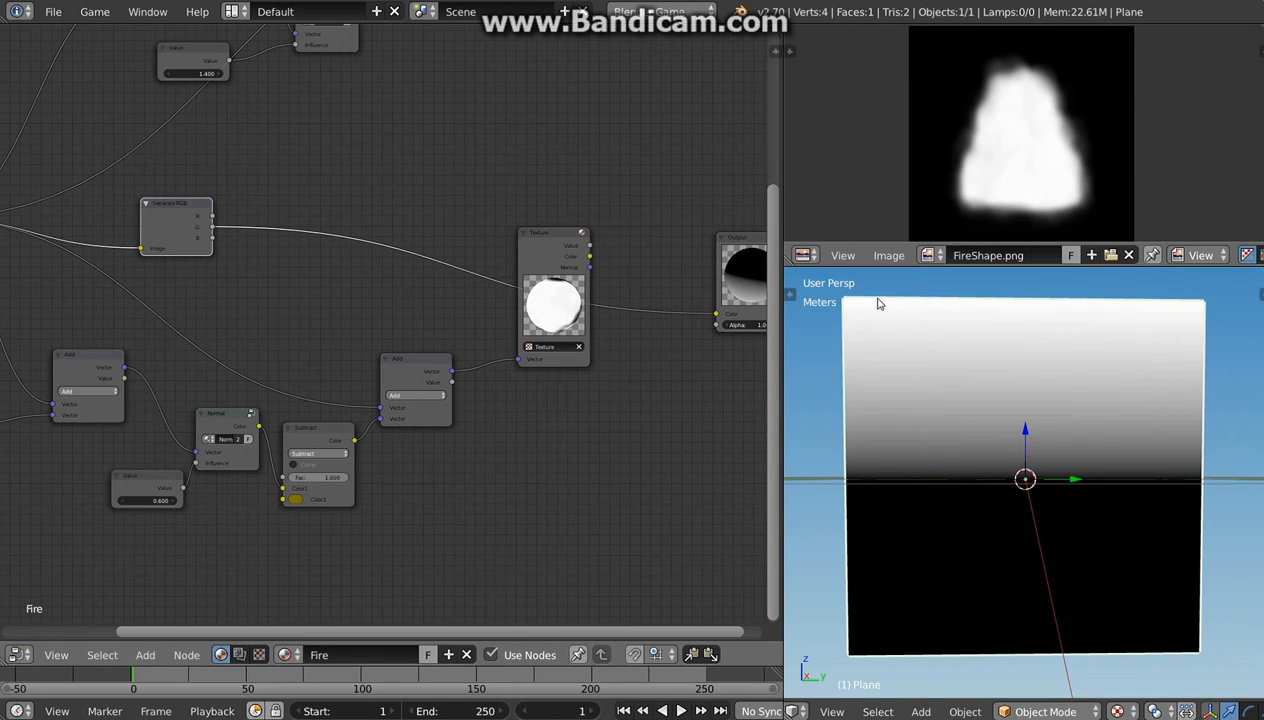
Insert a Math node set to Add with value 1.000 on the link from Separate RGB's G output.
{"action": "scroll", "coordinate": [307, 273], "scroll_direction": "up", "scroll_amount": 3}
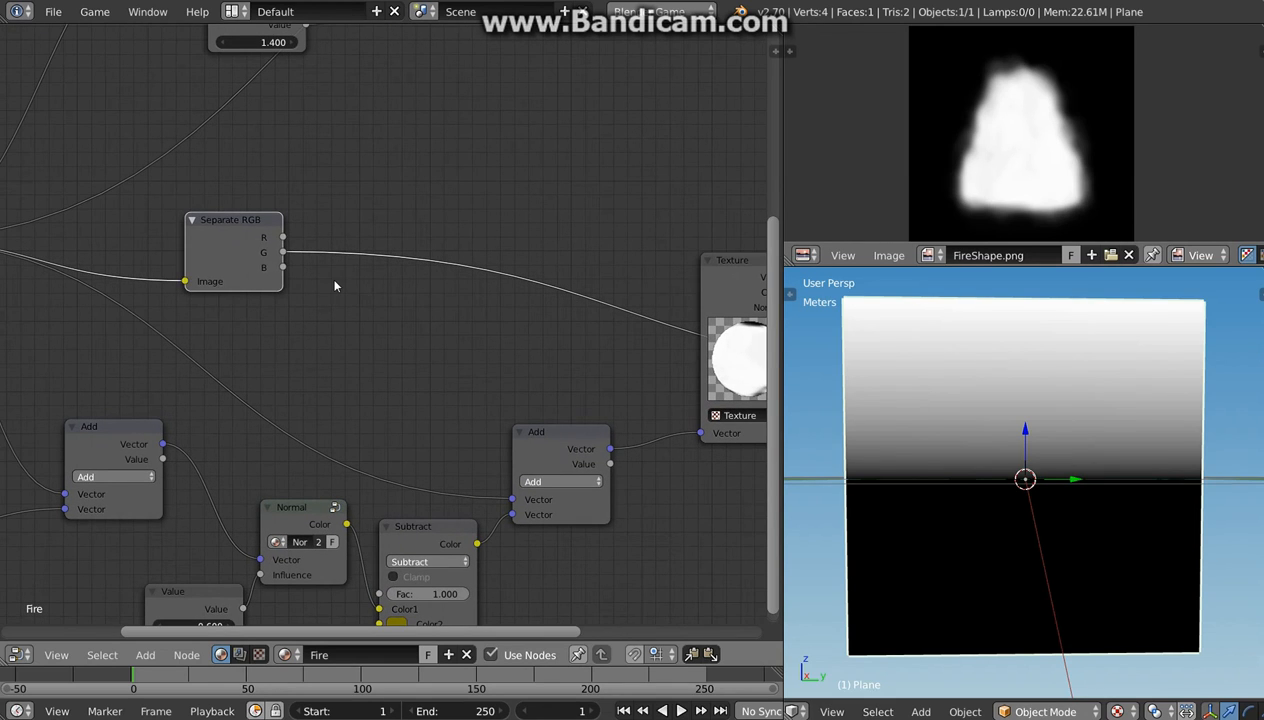
{"action": "key", "text": "shift+a"}
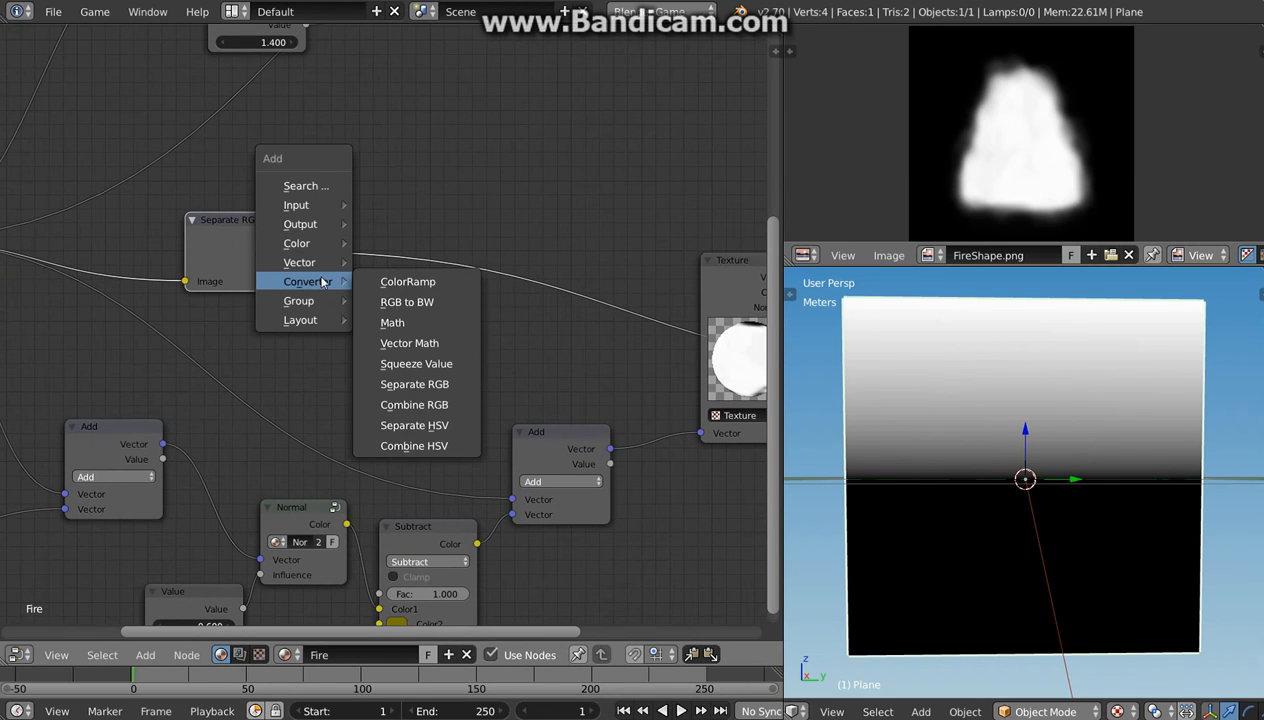
{"action": "left_click", "coordinate": [403, 323]}
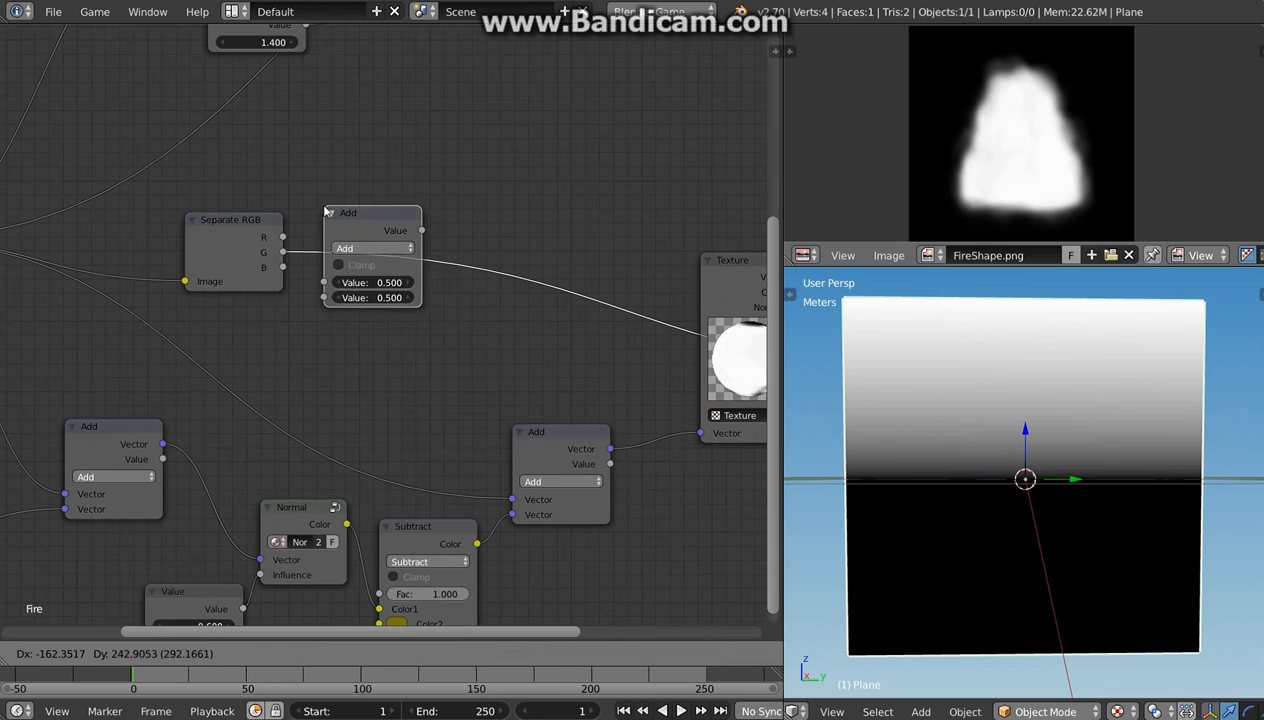
{"action": "left_click", "coordinate": [384, 258]}
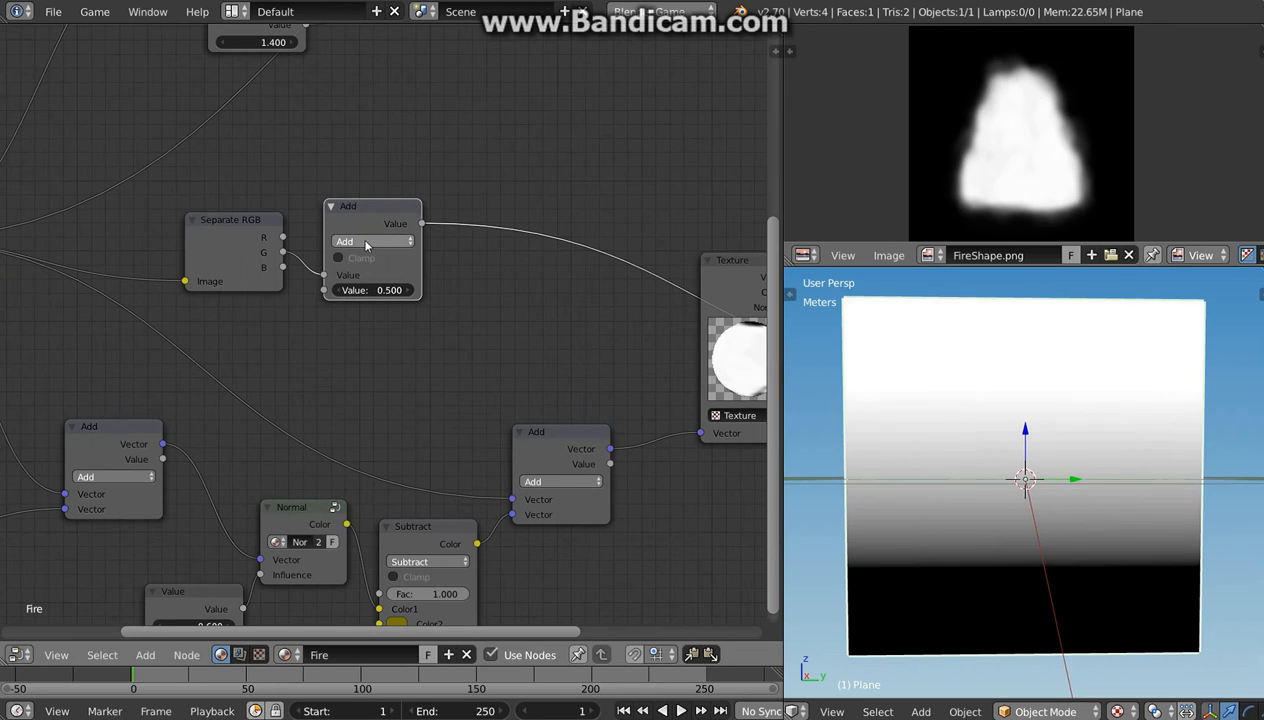
{"action": "left_click", "coordinate": [380, 291]}
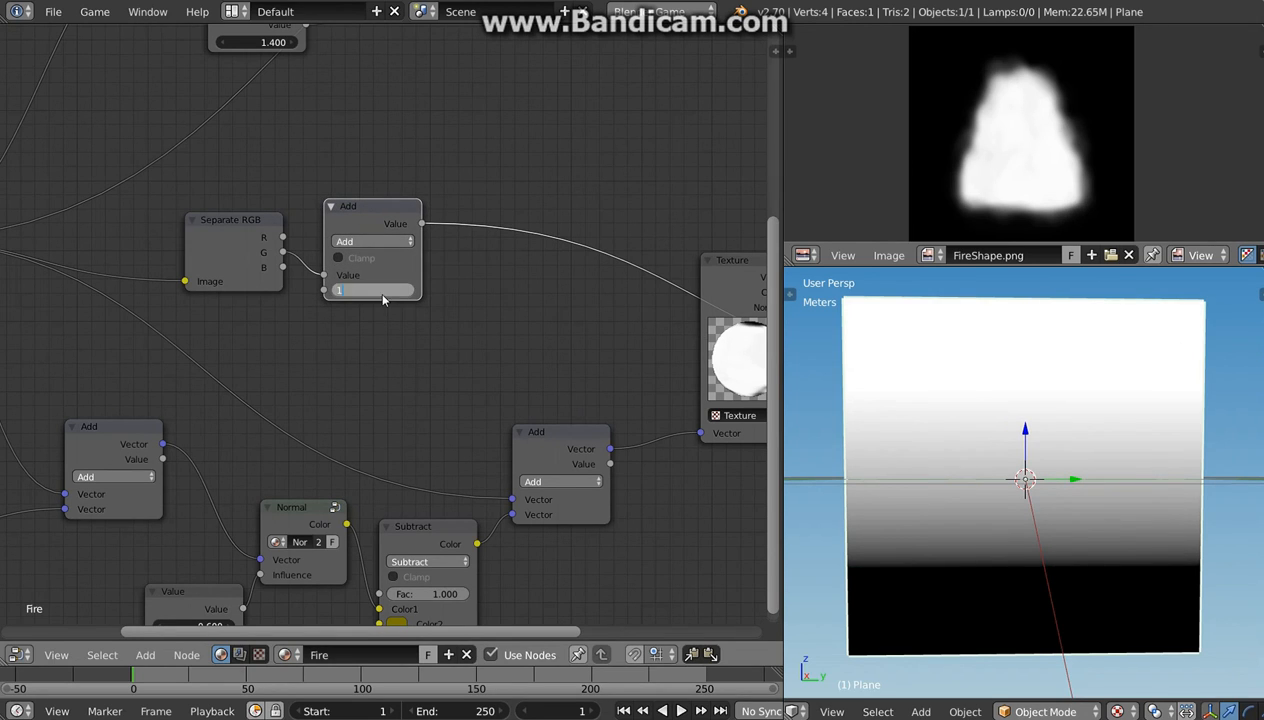
{"action": "key", "text": "Return"}
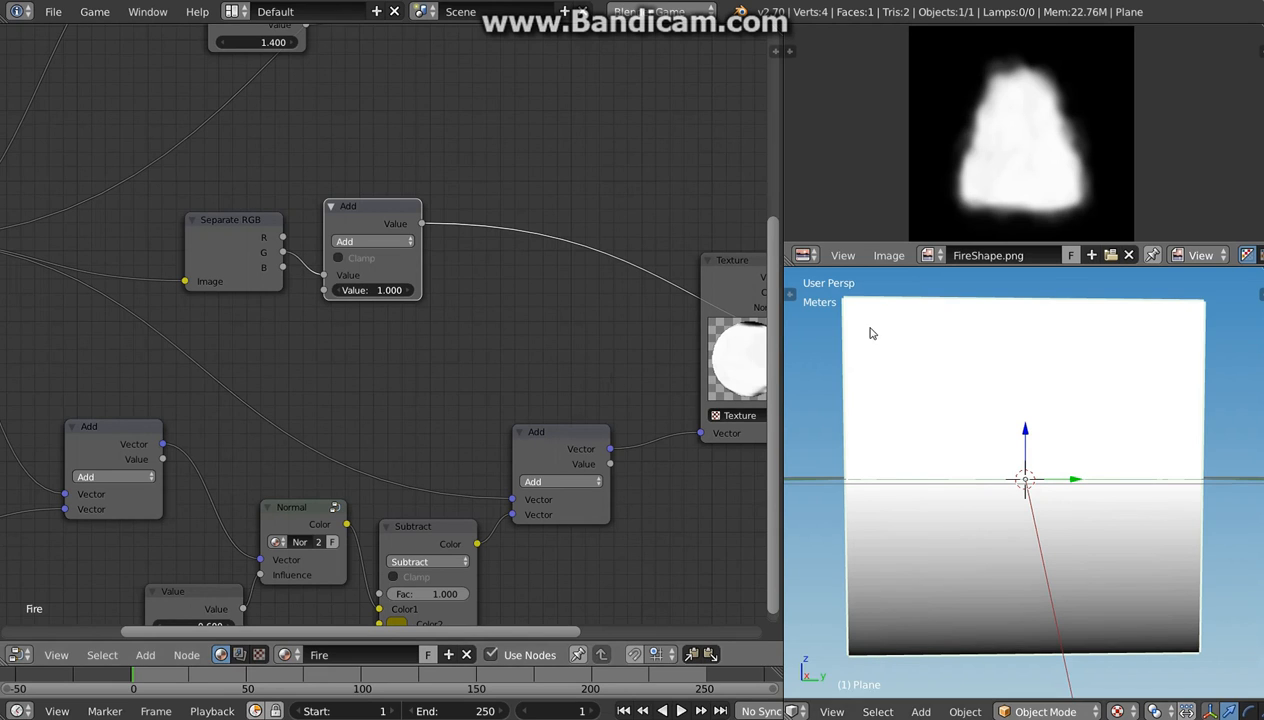
Insert a duplicate of the Math Add node after it, with the operation Divide and its second value 2.000.
{"action": "middle_click_drag", "start_coordinate": [408, 334], "coordinate": [267, 294]}
{"action": "key", "text": "shift+a"}
{"action": "mouse_move", "coordinate": [340, 244]}
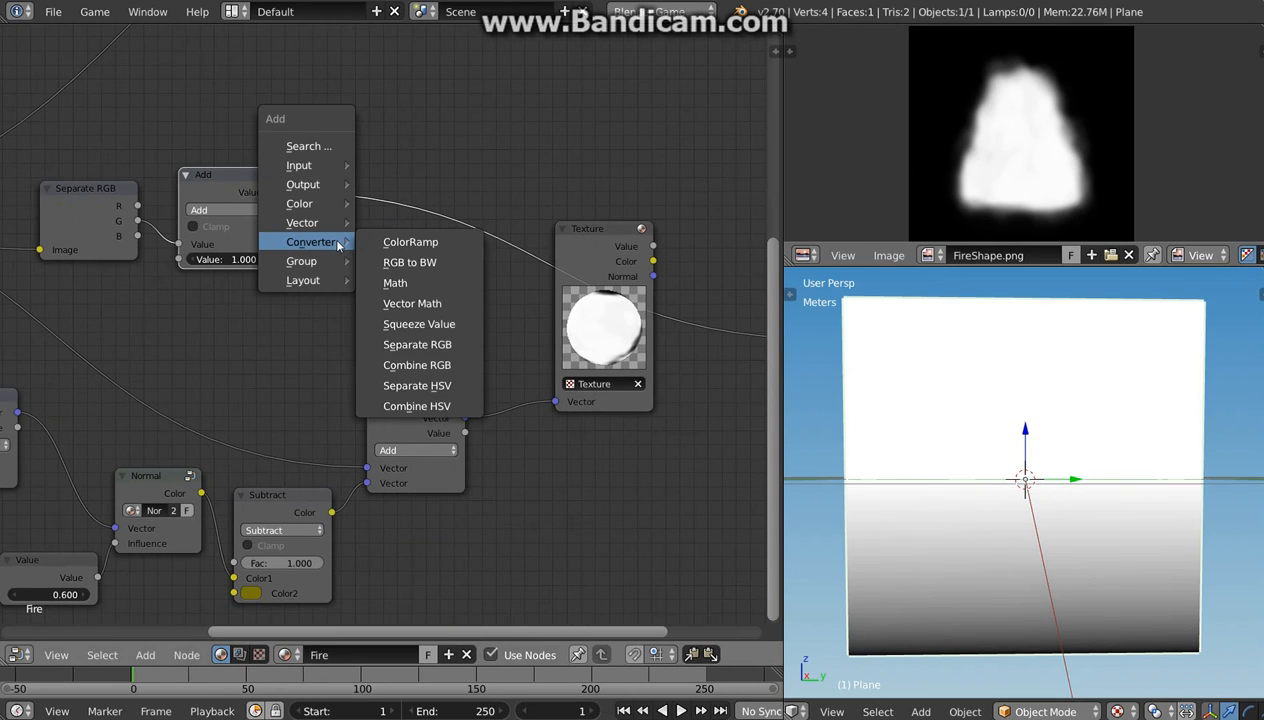
{"action": "key", "text": "shift+d"}
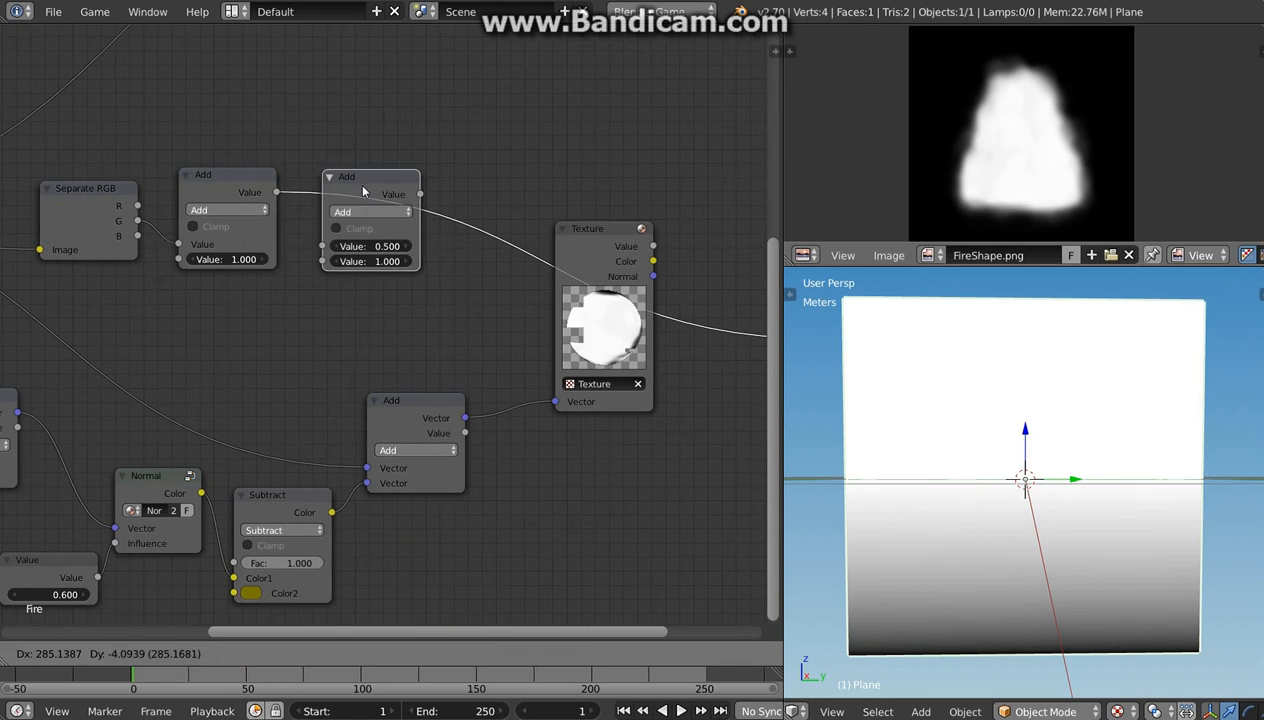
{"action": "left_click", "coordinate": [363, 190]}
{"action": "left_click", "coordinate": [370, 212]}
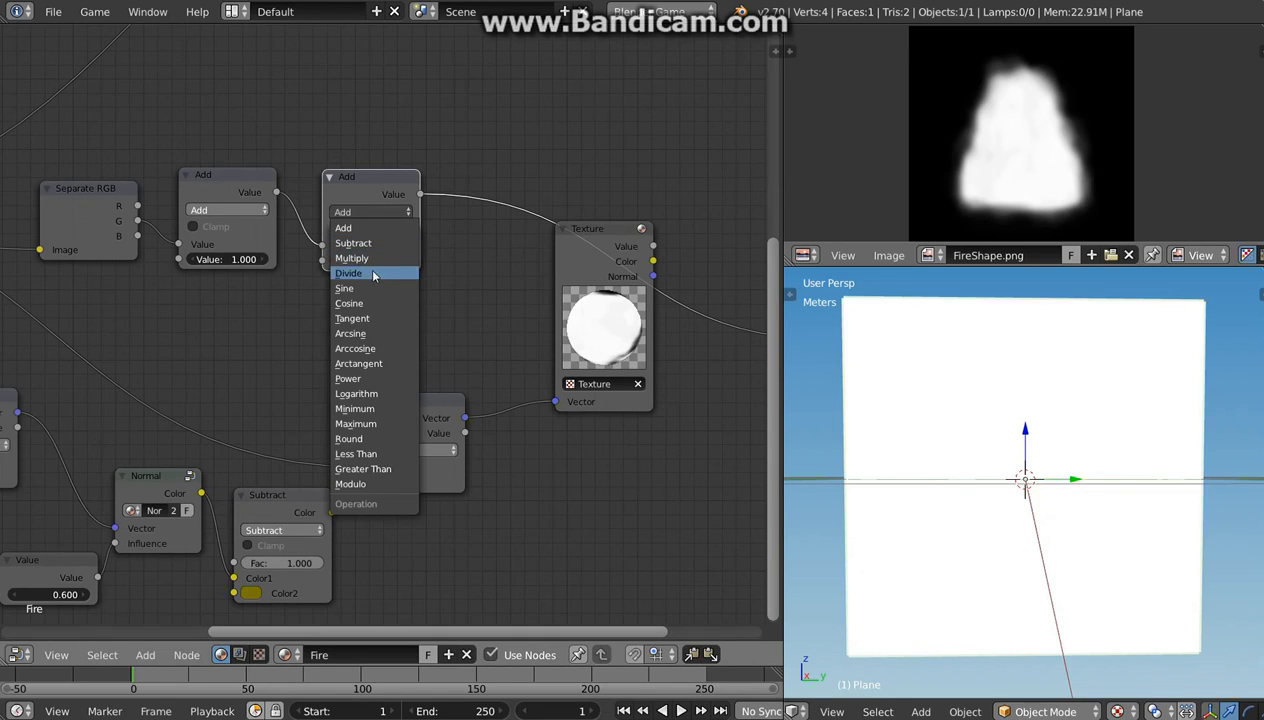
{"action": "left_click", "coordinate": [360, 273]}
{"action": "left_click", "coordinate": [374, 260]}
{"action": "type", "text": "2"}
{"action": "key", "text": "Return"}
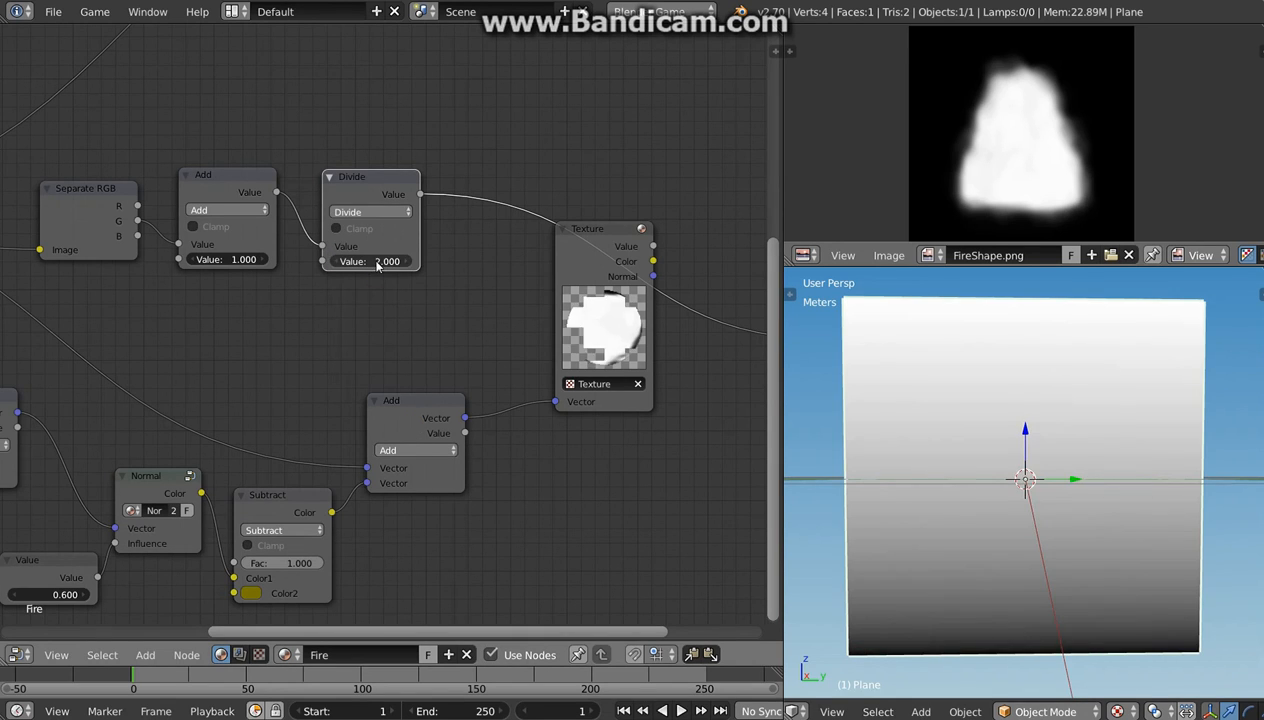
Move the vector Add node and the fire-shape Texture node together toward the Output node to free space after the Subtract node.
{"action": "middle_click_drag", "start_coordinate": [468, 324], "coordinate": [402, 293]}
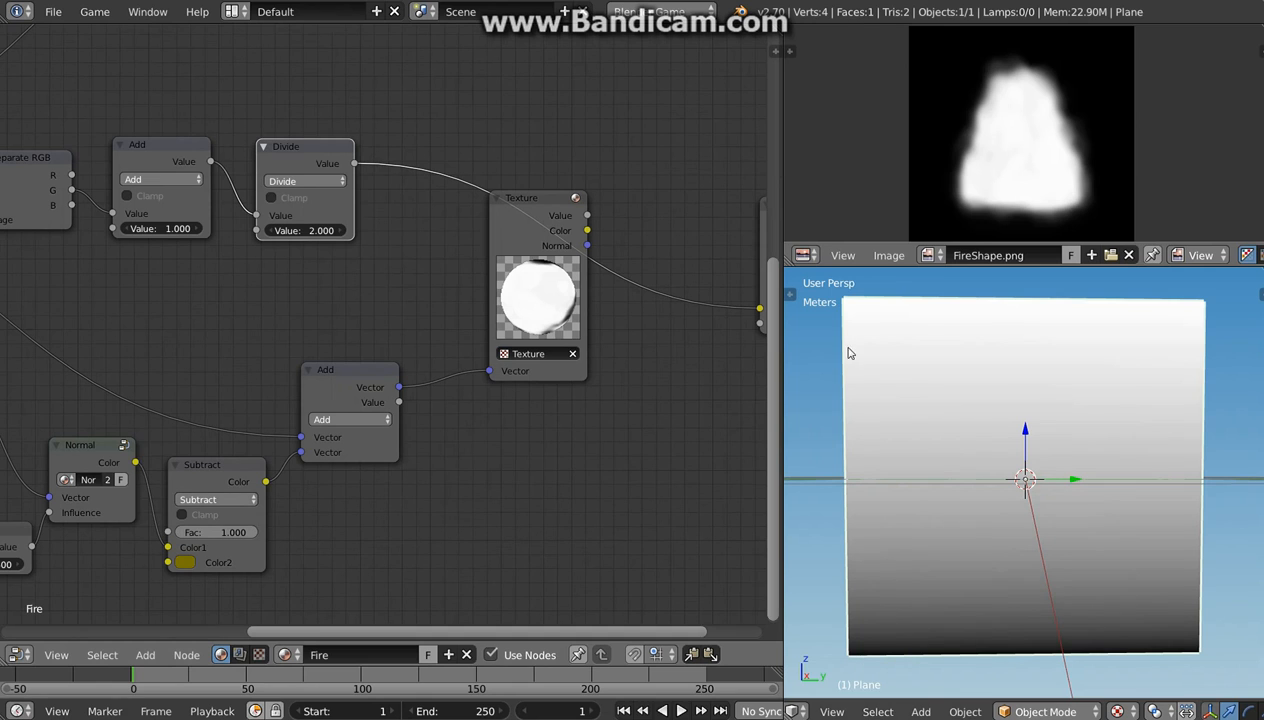
{"action": "middle_click_drag", "start_coordinate": [473, 381], "coordinate": [500, 294]}
{"action": "scroll", "coordinate": [530, 415], "scroll_direction": "down", "scroll_amount": 2}
{"action": "middle_click_drag", "start_coordinate": [568, 420], "coordinate": [397, 360]}
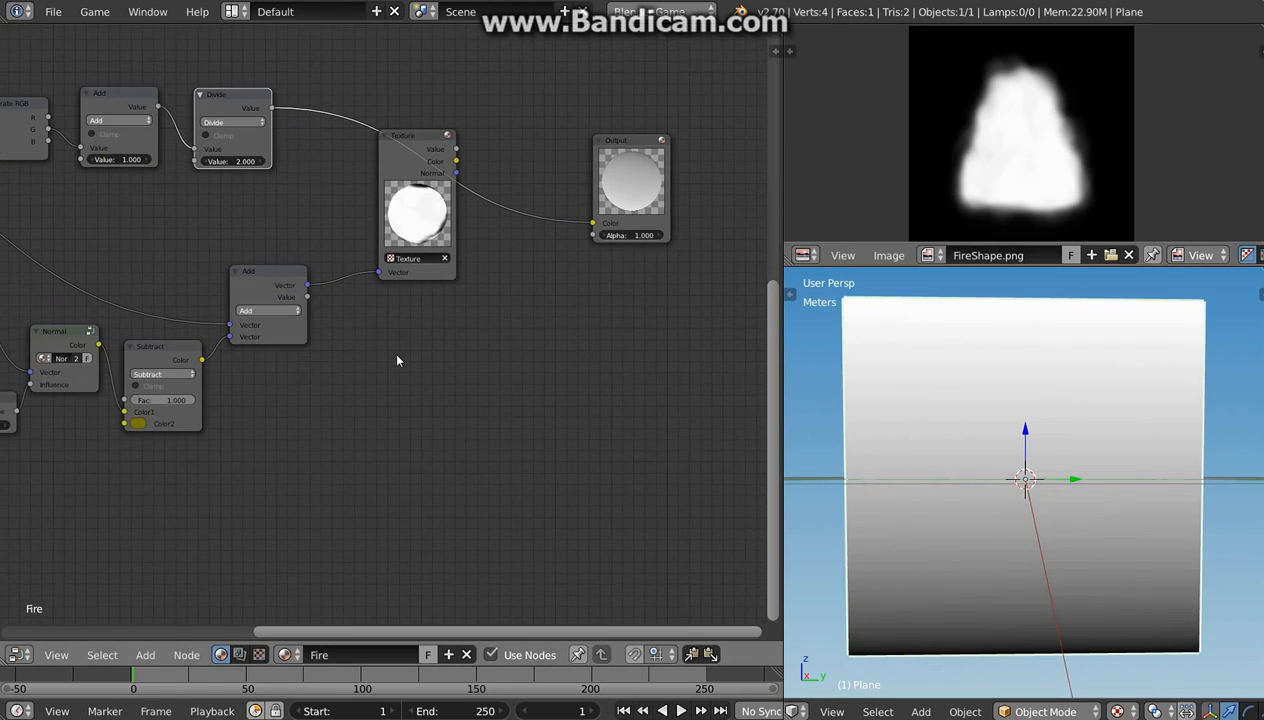
{"action": "left_click", "coordinate": [393, 135]}
{"action": "left_click", "coordinate": [256, 289]}
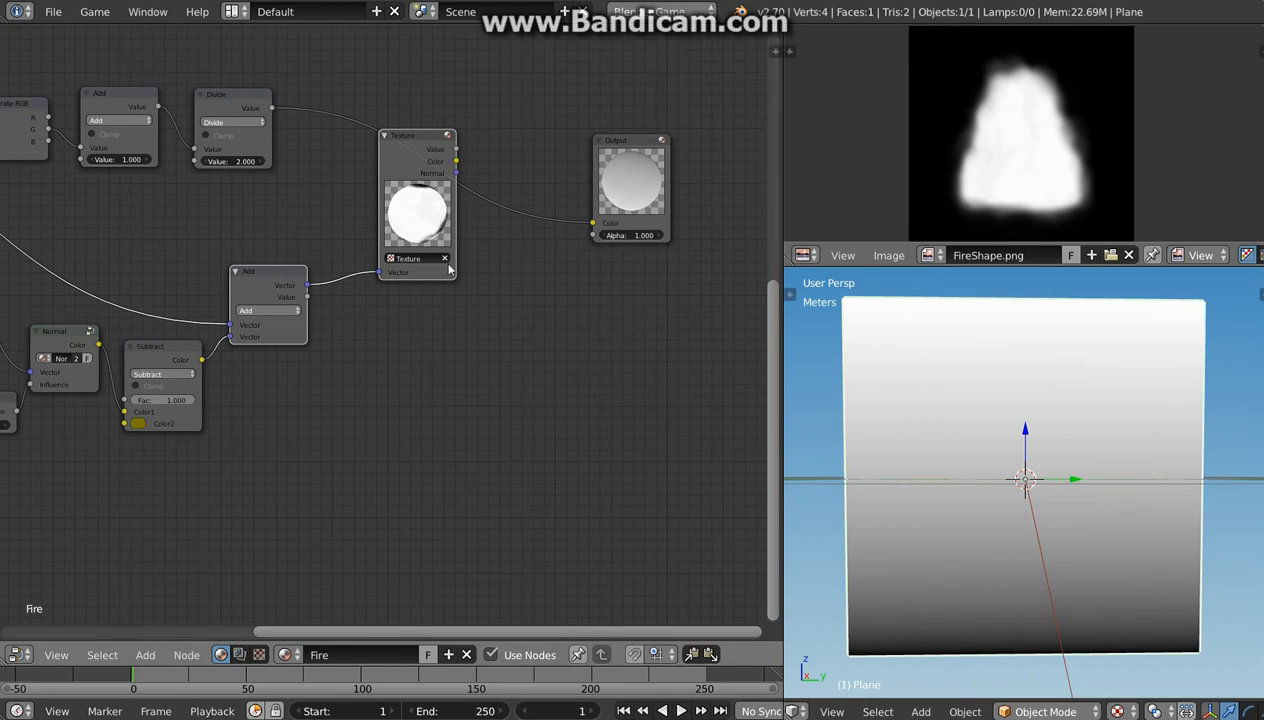
{"action": "left_click", "coordinate": [262, 271]}
{"action": "left_click", "coordinate": [397, 137], "text": "shift"}
{"action": "key", "text": "g"}
{"action": "left_click", "coordinate": [511, 194]}
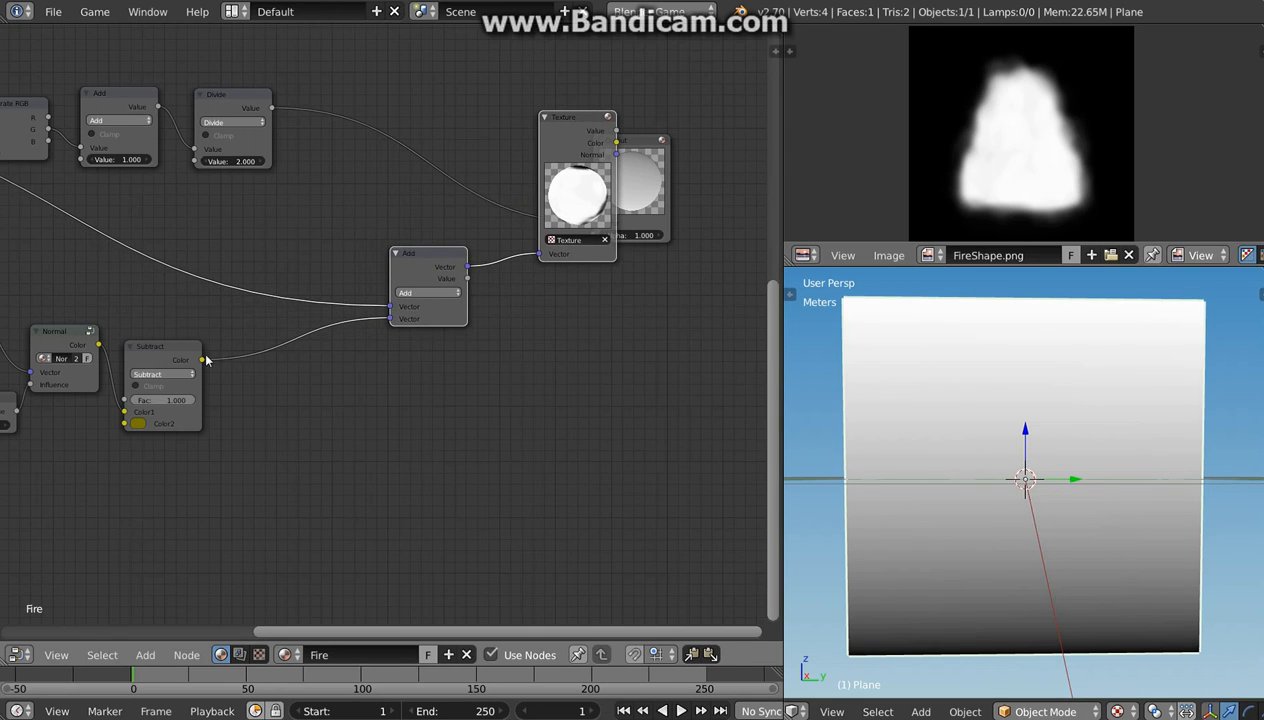
Insert a duplicate of the Subtract mix node between Subtract and the vector Add node, and set its blend type to Multiply.
{"action": "middle_click_drag", "start_coordinate": [204, 356], "coordinate": [378, 333]}
{"action": "scroll", "coordinate": [173, 288], "scroll_direction": "up", "scroll_amount": 1}
{"action": "middle_click_drag", "start_coordinate": [192, 289], "coordinate": [425, 312]}
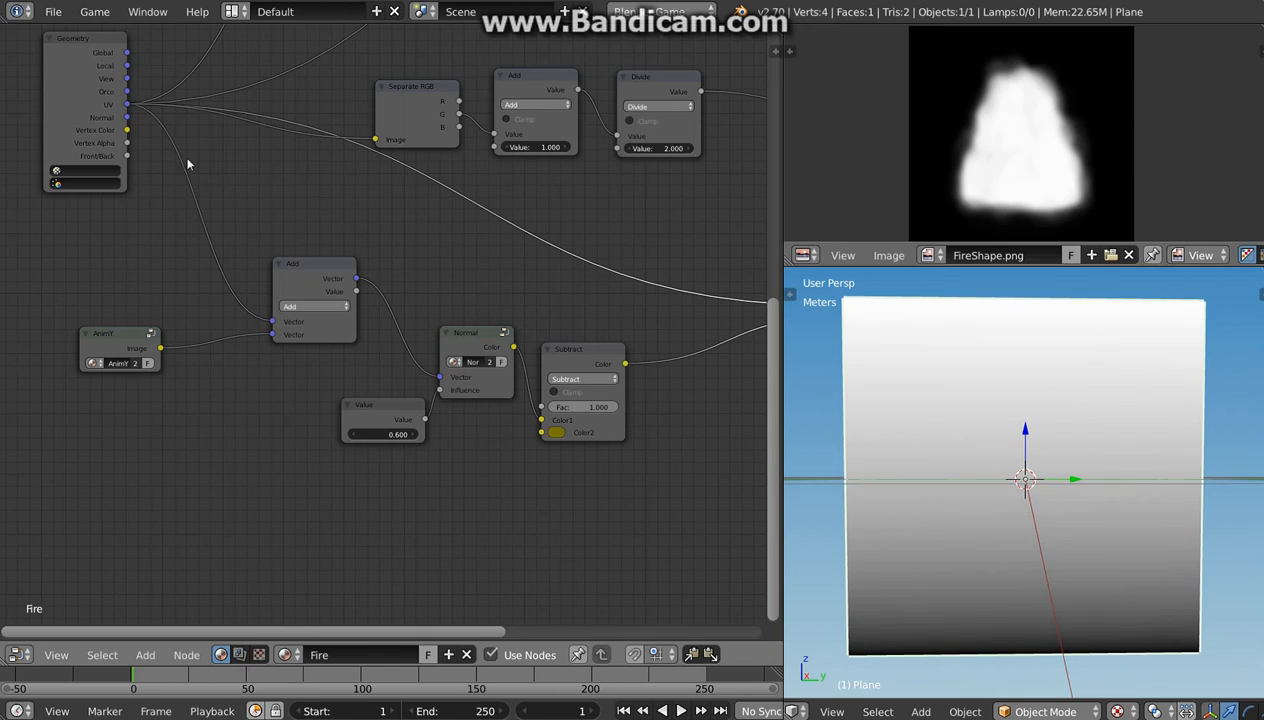
{"action": "middle_click_drag", "start_coordinate": [285, 300], "coordinate": [241, 274]}
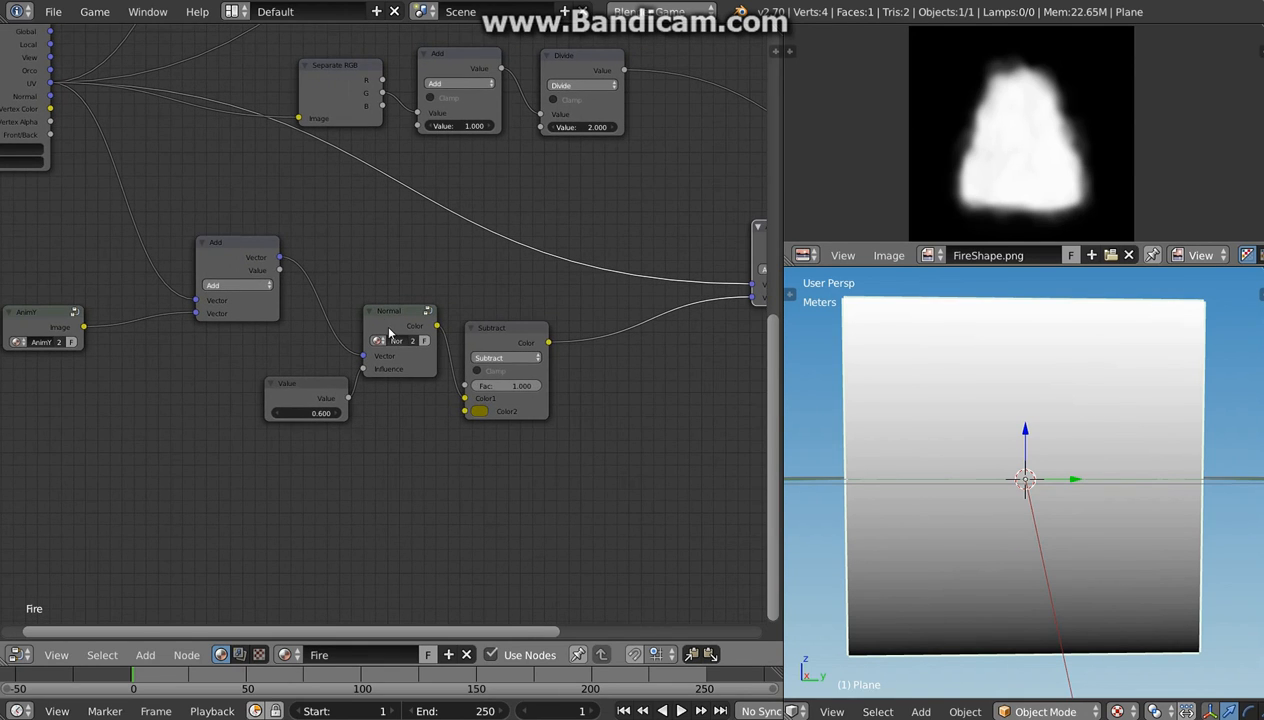
{"action": "middle_click_drag", "start_coordinate": [398, 324], "coordinate": [281, 307]}
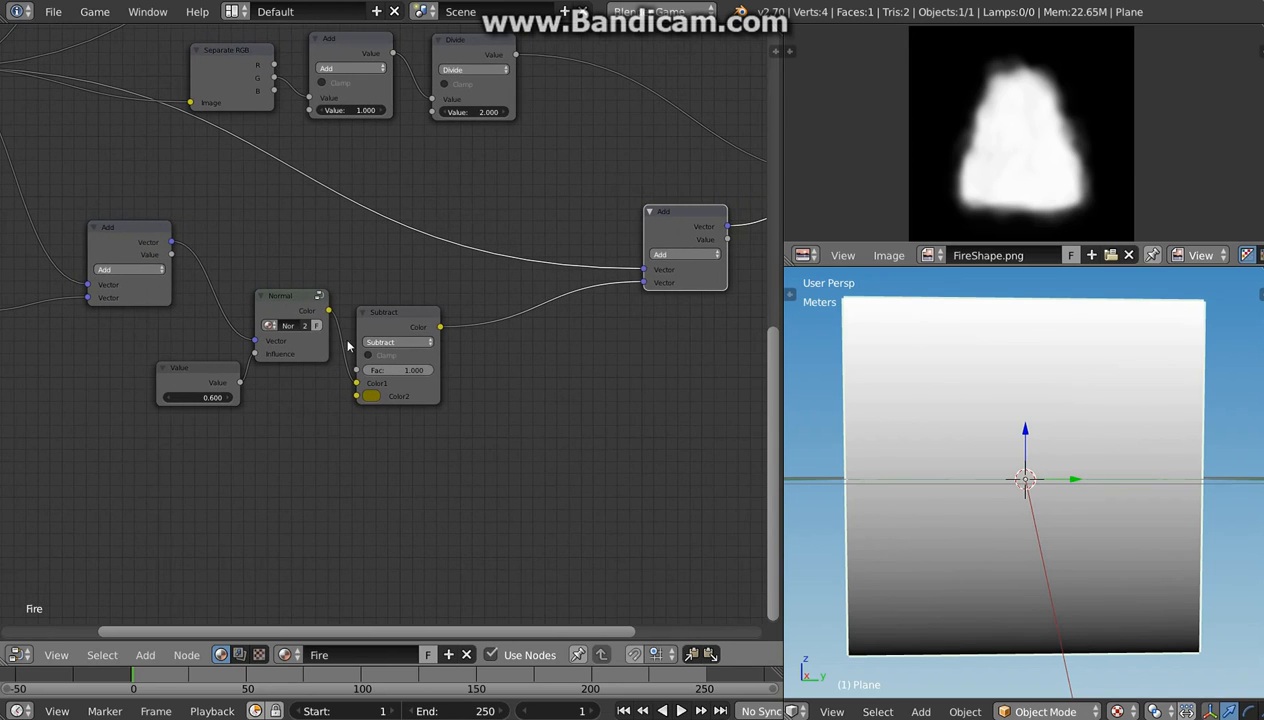
{"action": "middle_click_drag", "start_coordinate": [432, 360], "coordinate": [300, 376]}
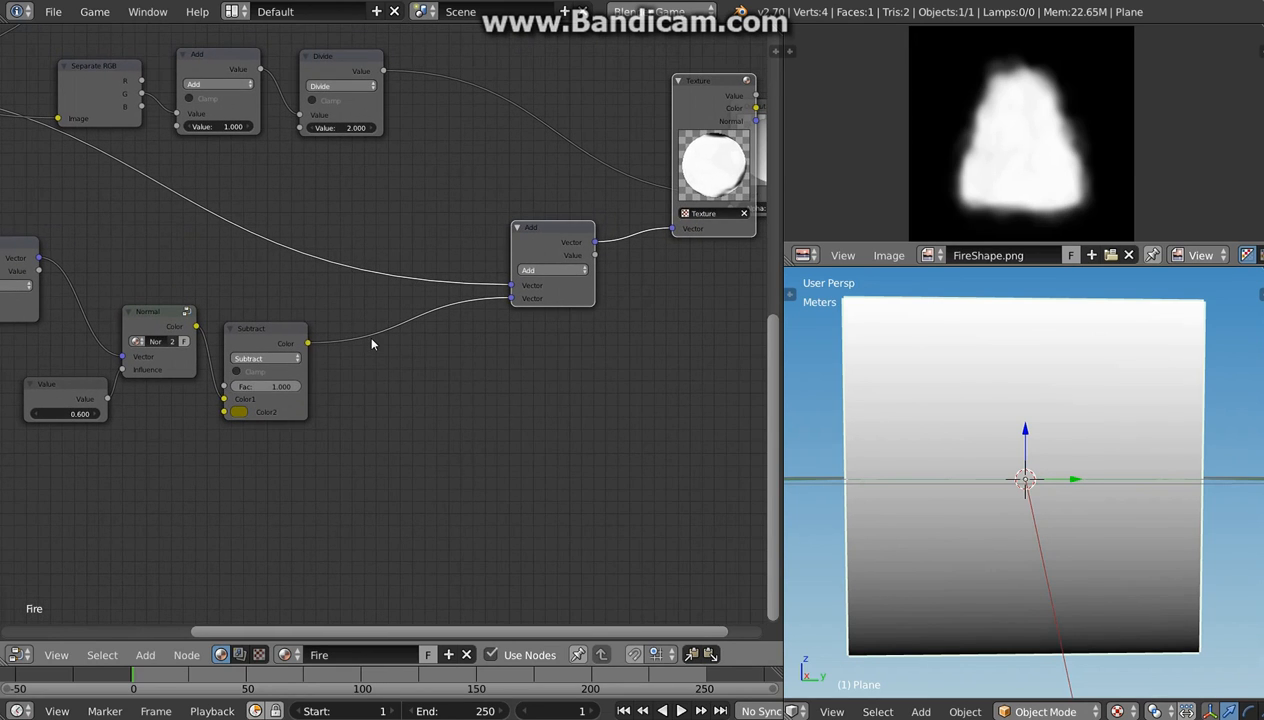
{"action": "key", "text": "shift+a"}
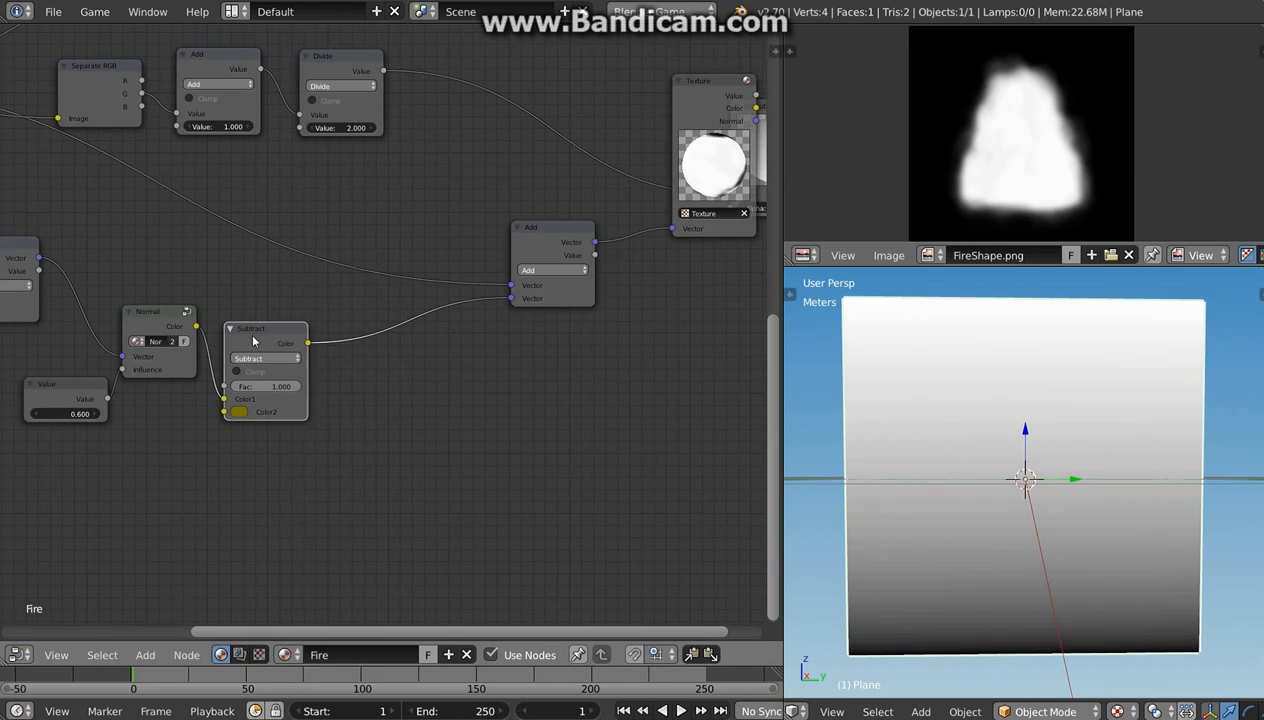
{"action": "key", "text": "shift+d"}
{"action": "left_click", "coordinate": [413, 313]}
{"action": "left_click", "coordinate": [413, 338]}
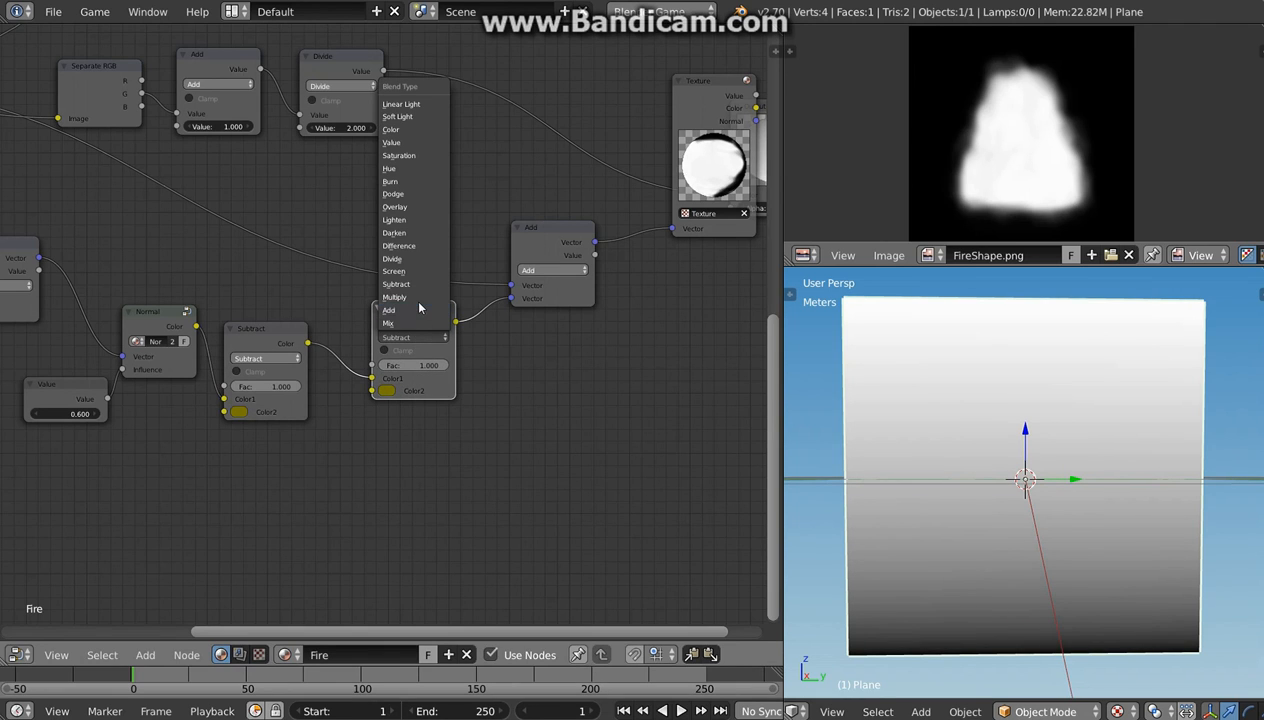
{"action": "left_click", "coordinate": [410, 297]}
Link the Divide node's Value output to the Multiply node's Color2 input.
{"action": "middle_click_drag", "start_coordinate": [404, 82], "coordinate": [426, 81]}
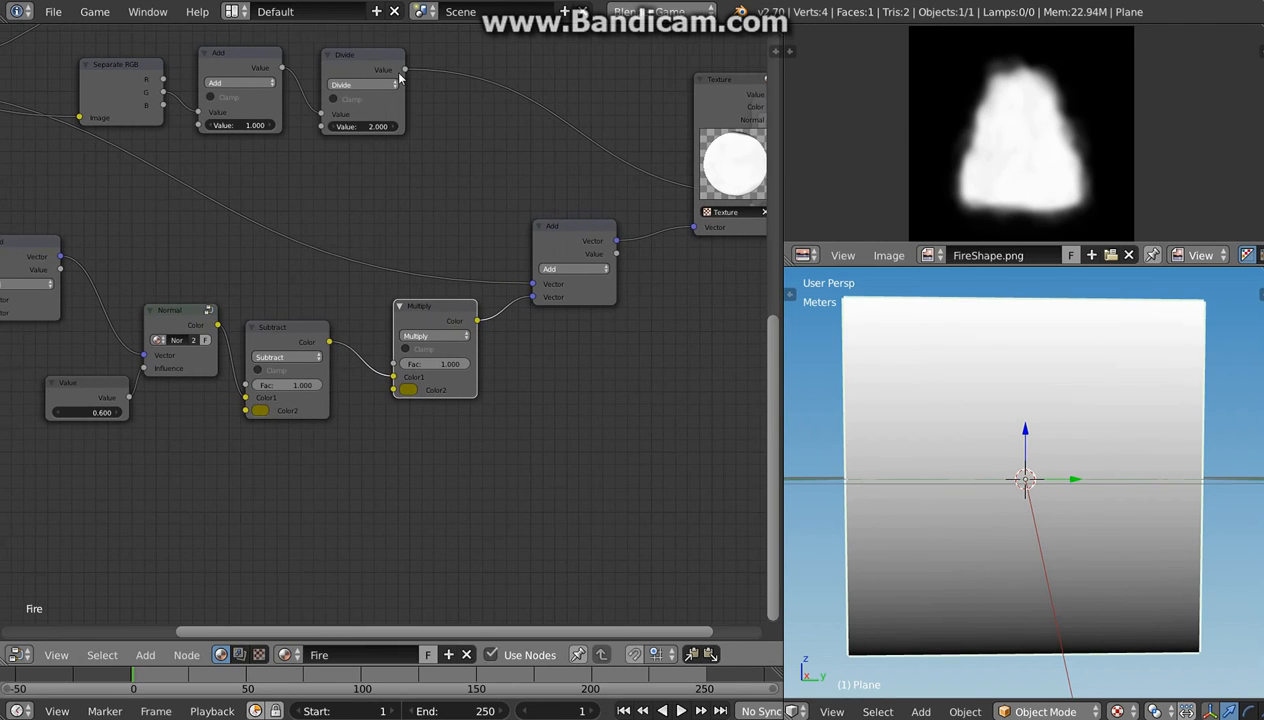
{"action": "left_click_drag", "start_coordinate": [405, 72], "coordinate": [404, 316]}
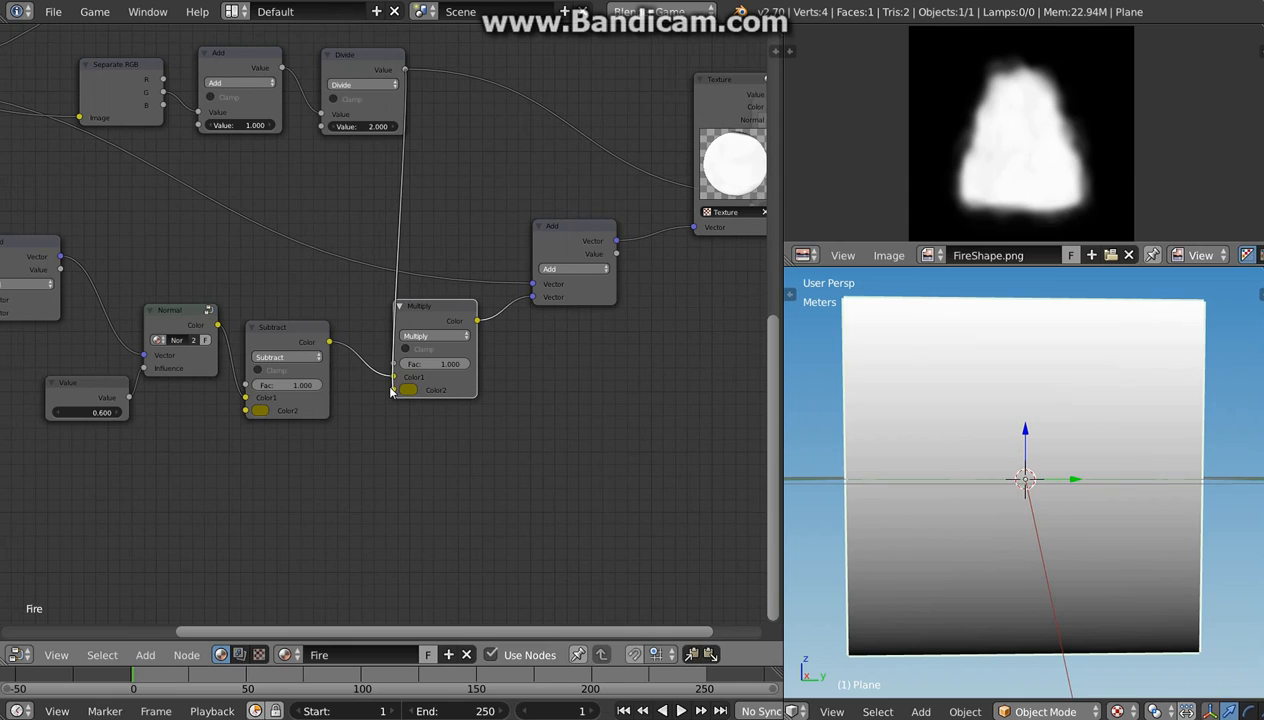
{"action": "left_click_drag", "start_coordinate": [391, 391], "coordinate": [393, 389]}
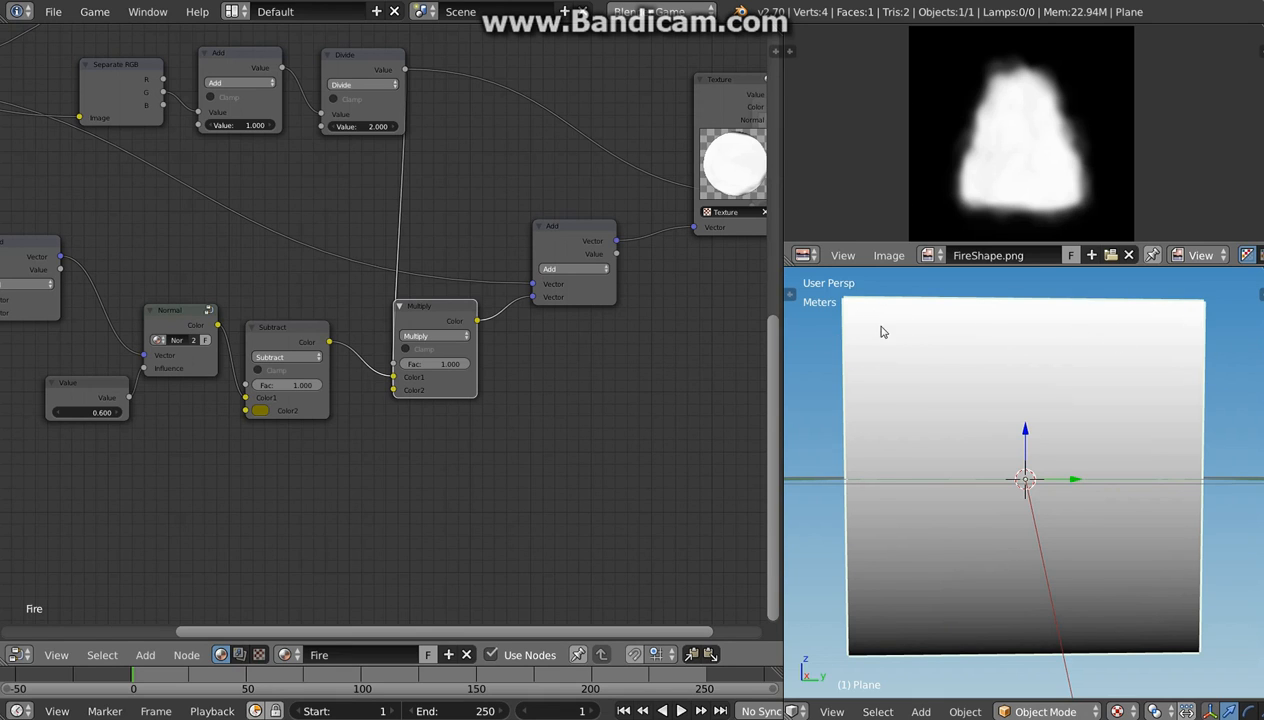
Link the fire-shape Texture's Color to the Output node's Color, with the Output moved clear of it, and preview the flame in the game engine.
{"action": "middle_click_drag", "start_coordinate": [629, 298], "coordinate": [354, 320]}
{"action": "left_click_drag", "start_coordinate": [524, 143], "coordinate": [630, 112]}
{"action": "left_click_drag", "start_coordinate": [502, 130], "coordinate": [607, 188]}
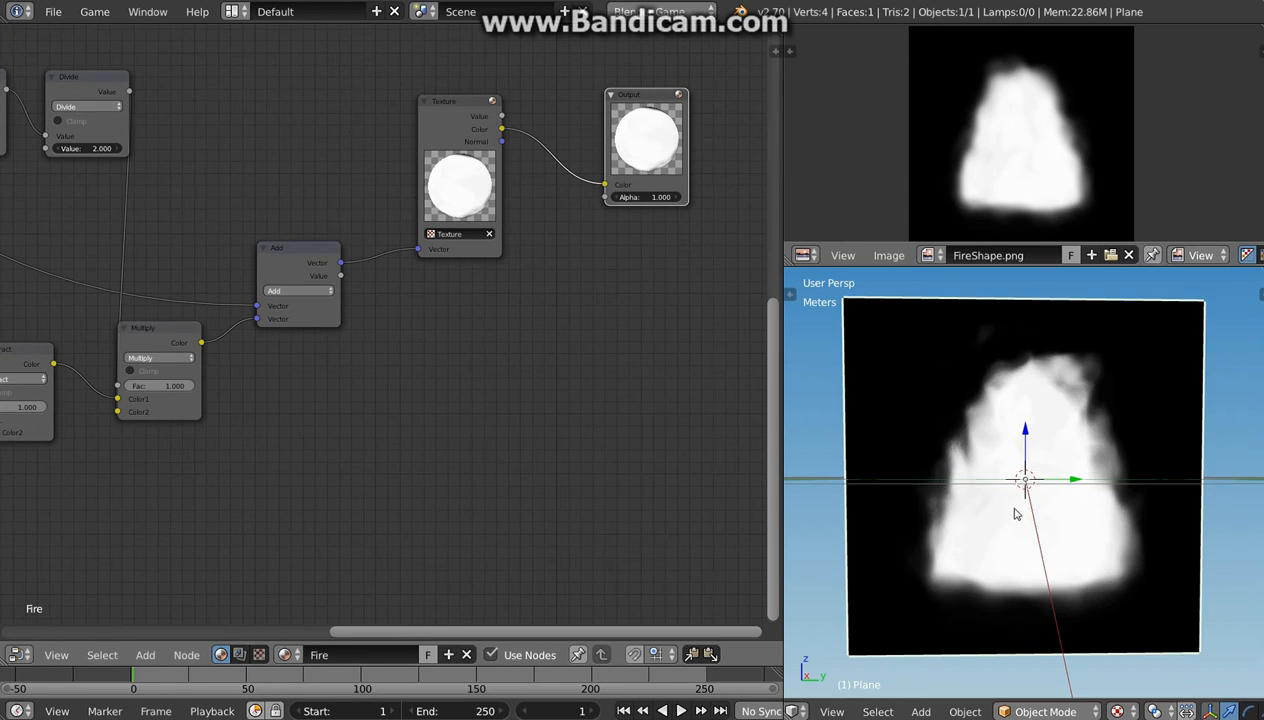
{"action": "key", "text": "p"}
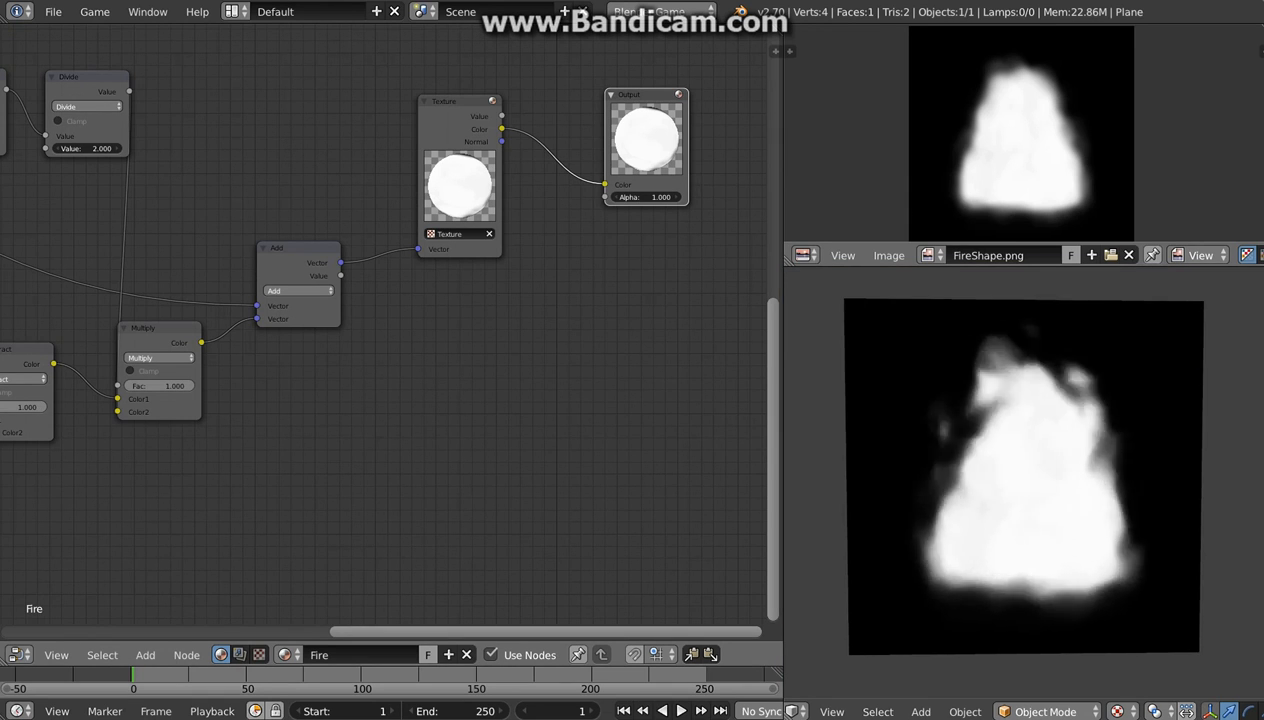
{"action": "key", "text": "Escape"}
Reroute the fire-shape Texture's Color from the Output's Color to its Alpha, and link the Noise texture's Color to the Output's Color.
{"action": "middle_click_drag", "start_coordinate": [572, 289], "coordinate": [488, 412]}
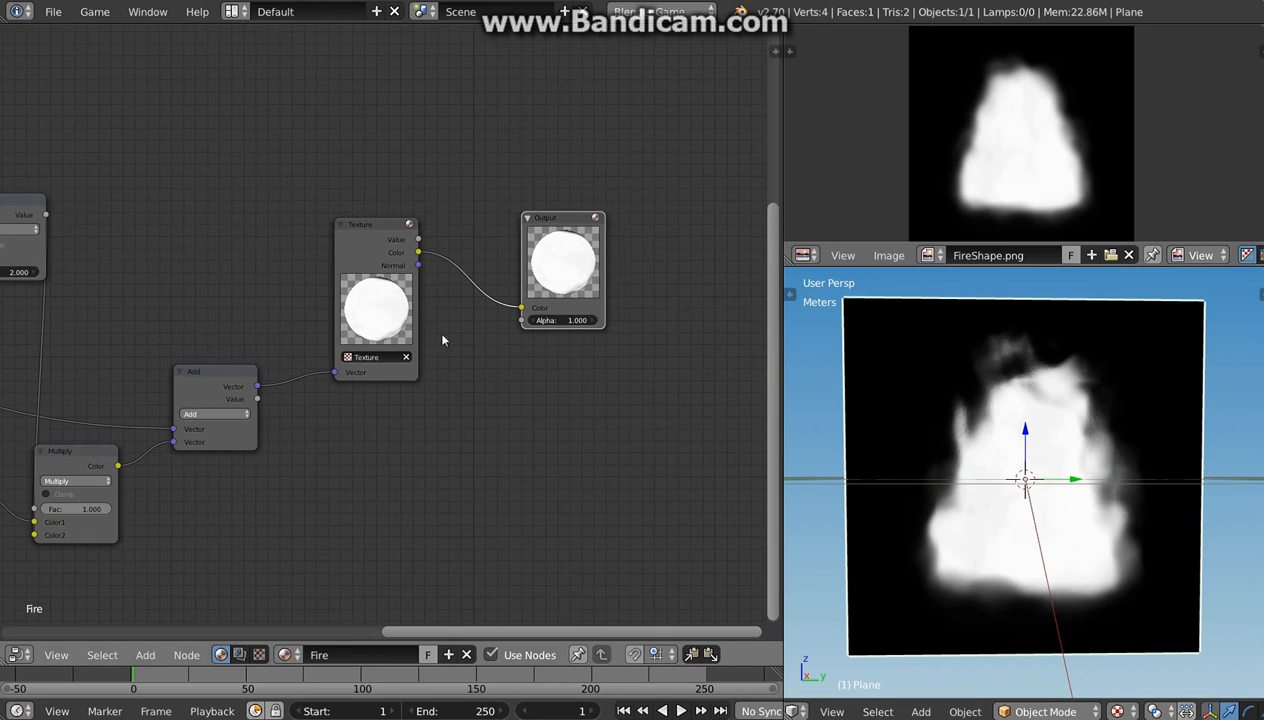
{"action": "left_click_drag", "start_coordinate": [444, 262], "coordinate": [500, 289]}
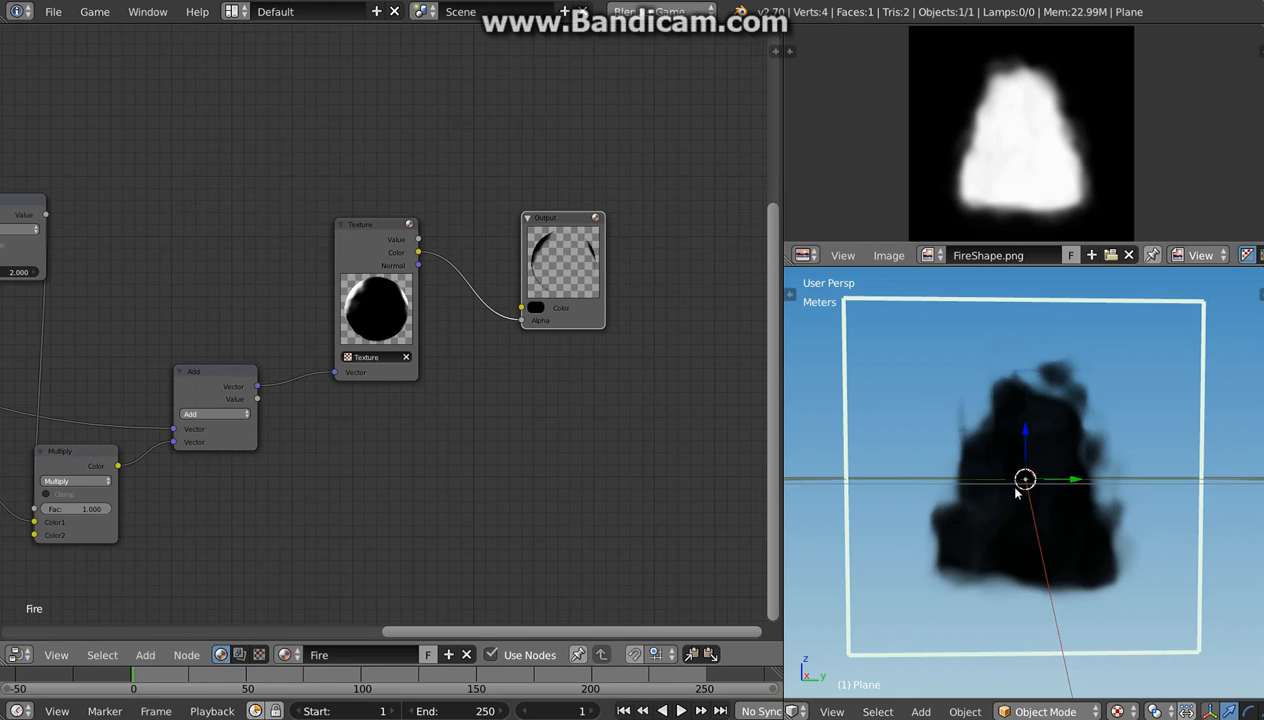
{"action": "middle_click_drag", "start_coordinate": [654, 311], "coordinate": [693, 511]}
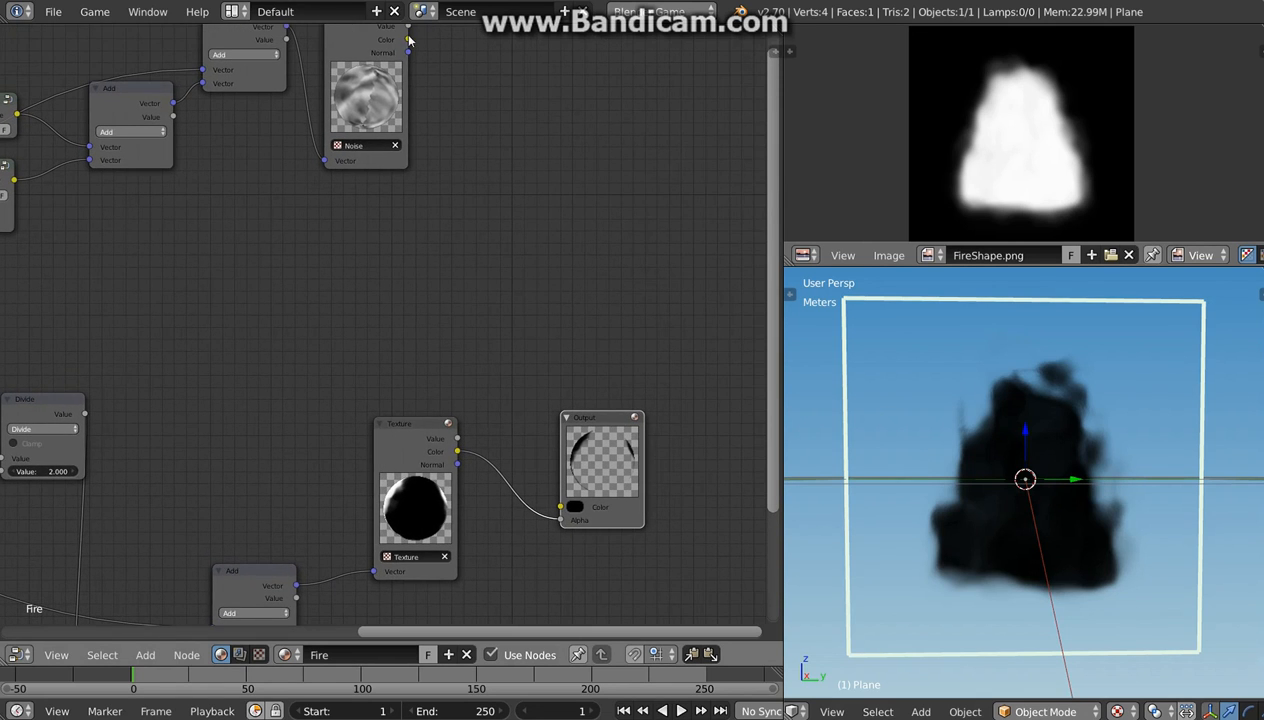
{"action": "left_click_drag", "start_coordinate": [483, 171], "coordinate": [561, 512]}
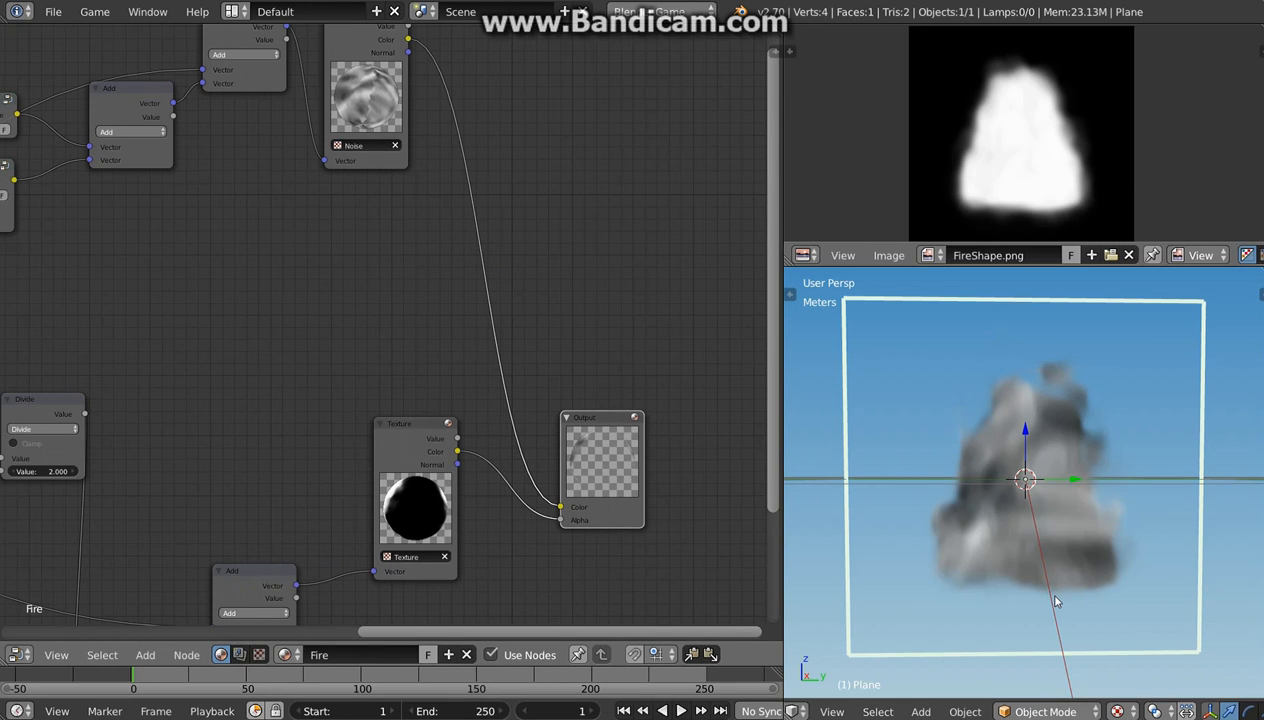
Run the game engine to preview the noise-colored, transparent fire on the plane.
{"action": "key", "text": "p"}
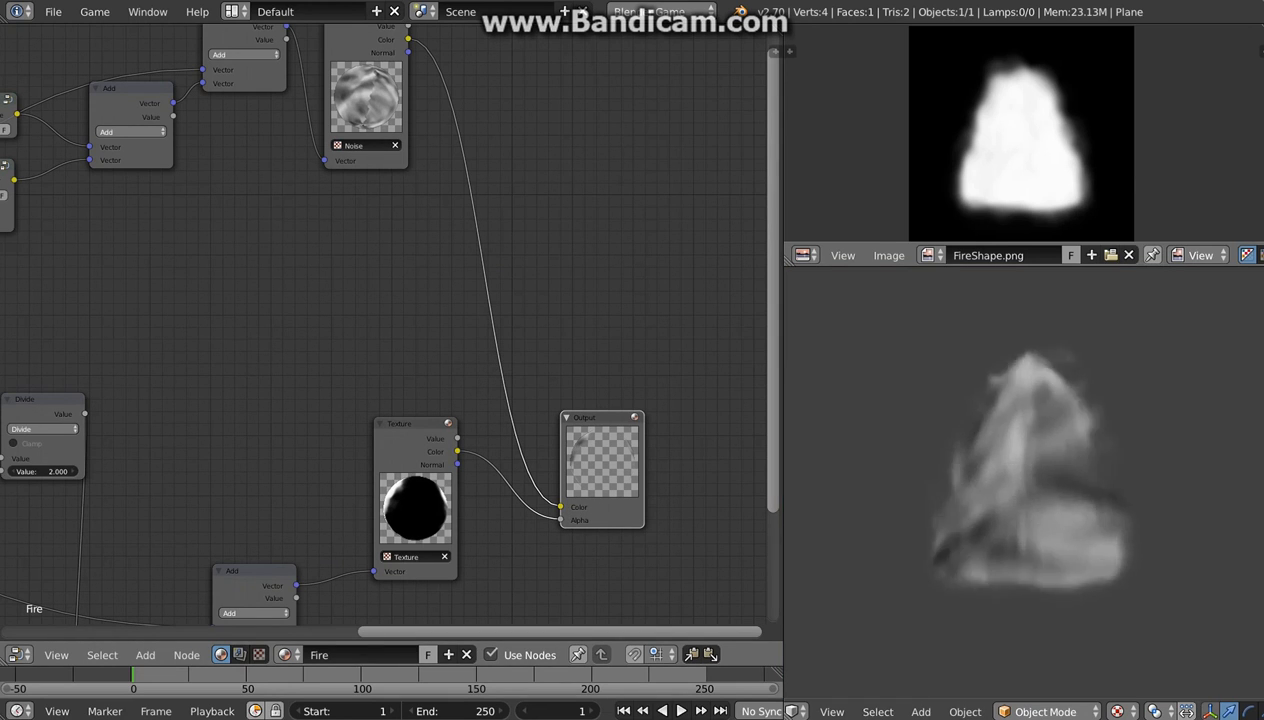